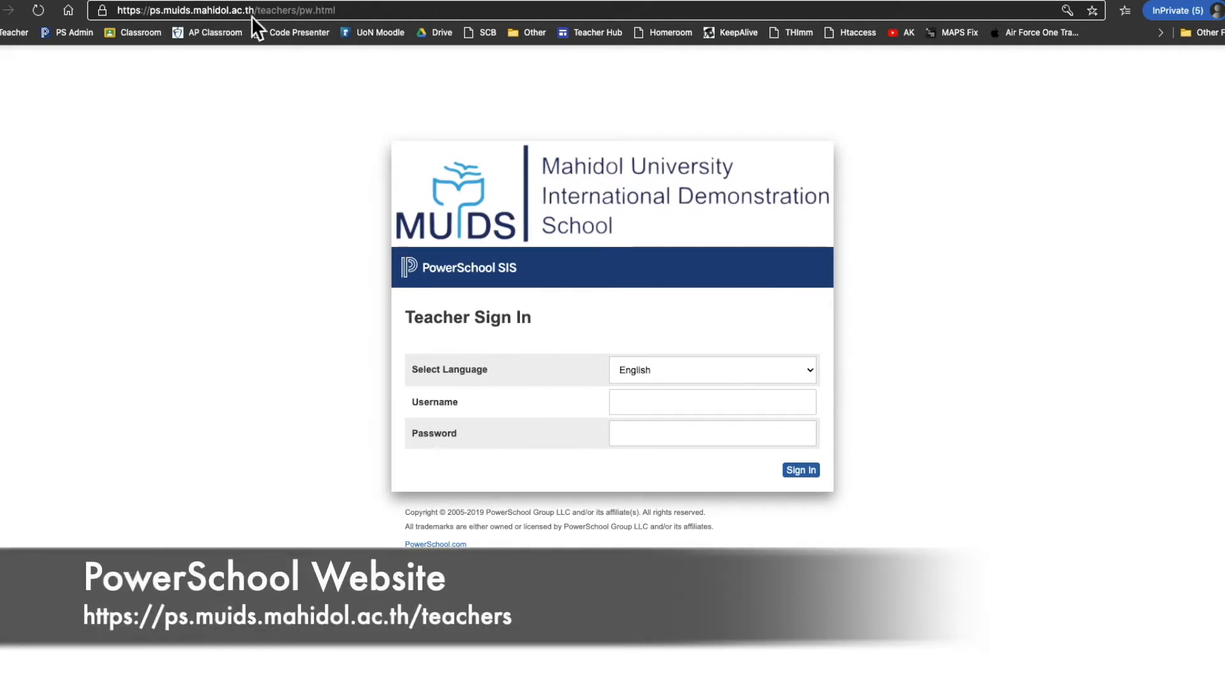
# Place the cursor in the Username field on the PowerSchool Teacher Sign In page.
pyautogui.click(312, 179)
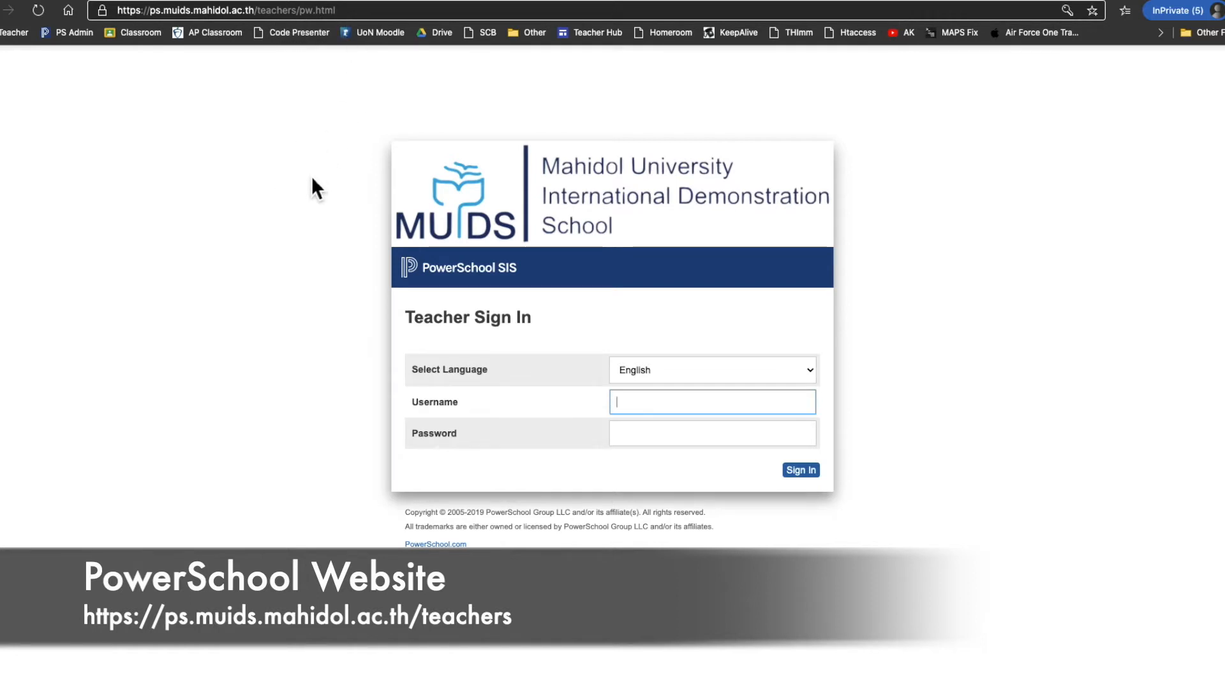
# Load muids.mahidol.ac.th in a new private tab and follow Quicklinks > Teachers to the sign-in page.
pyautogui.press('super+t')
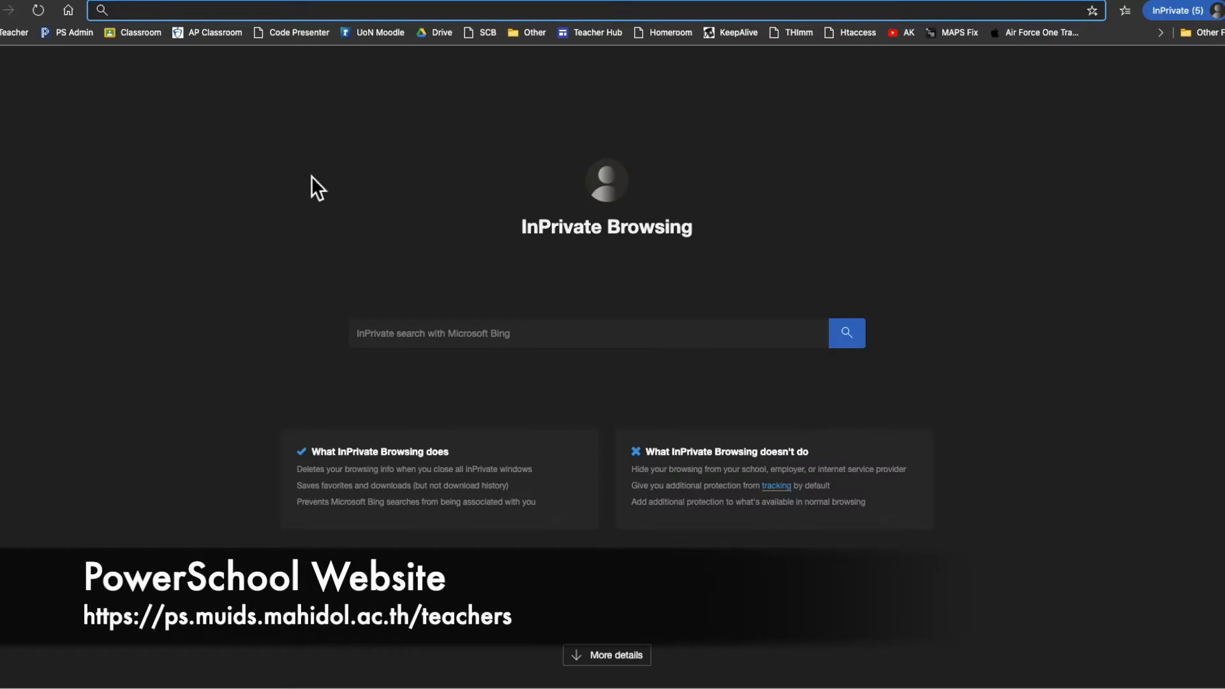
pyautogui.write('muids.mahidol.ac.rth')
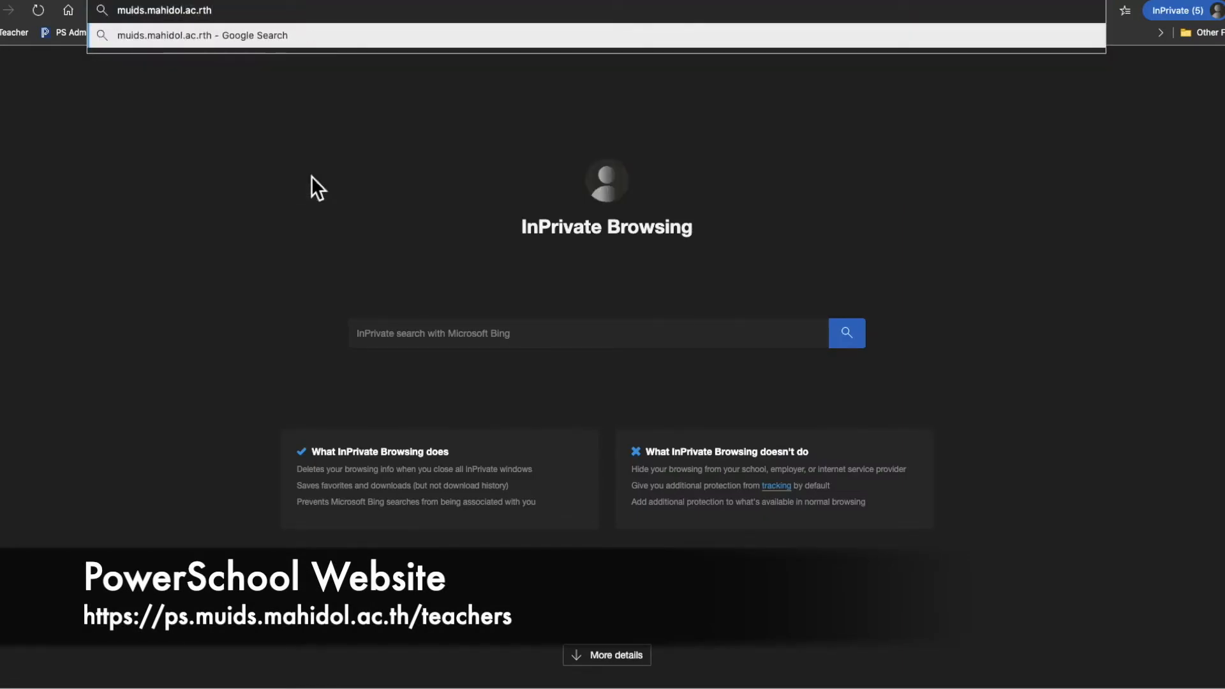
pyautogui.press('BackSpace')
pyautogui.write('t')
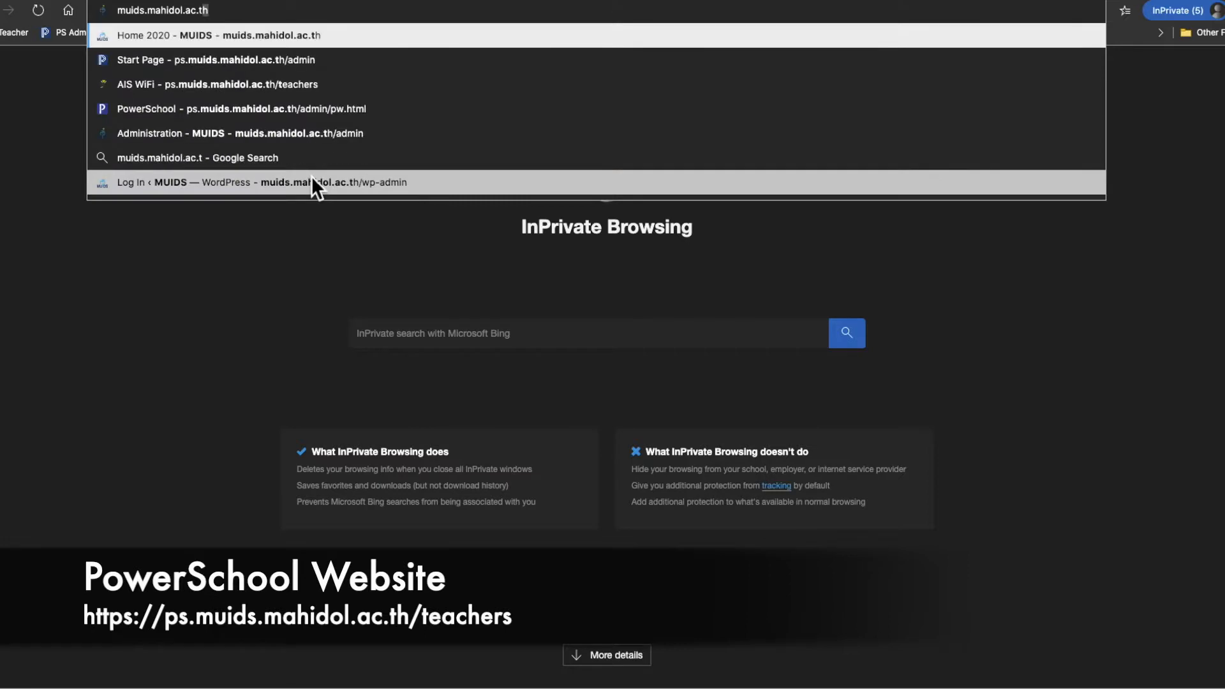
pyautogui.press('Return')
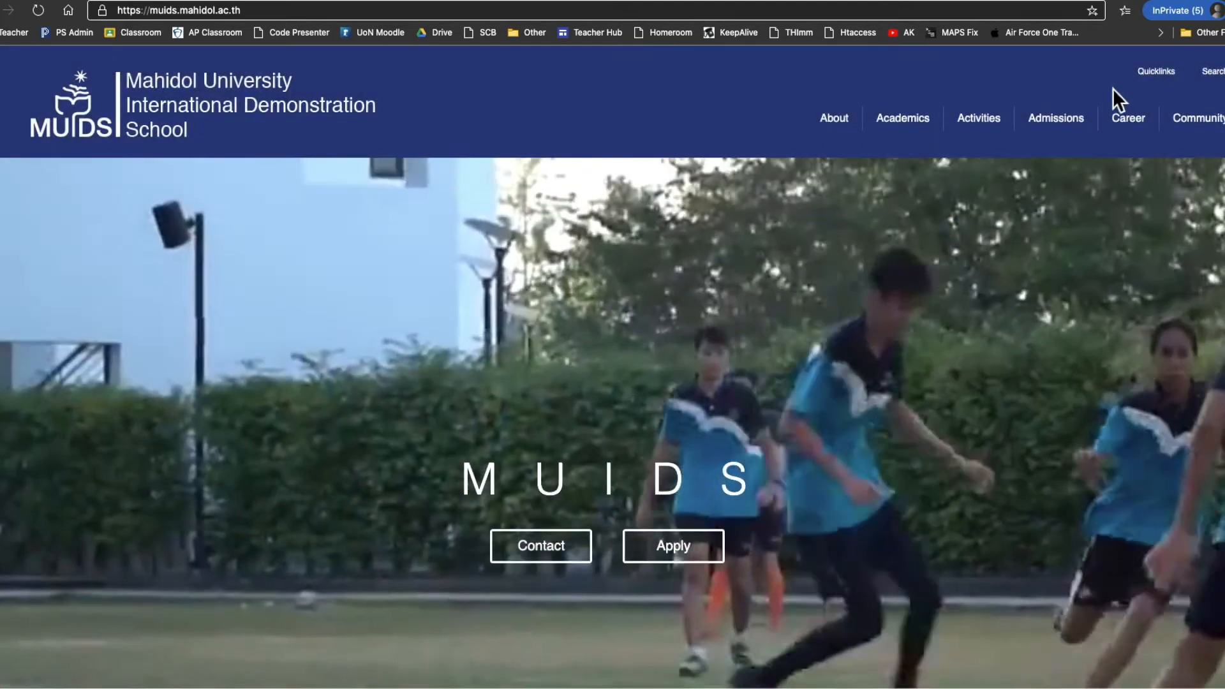
pyautogui.moveTo(1156, 76)
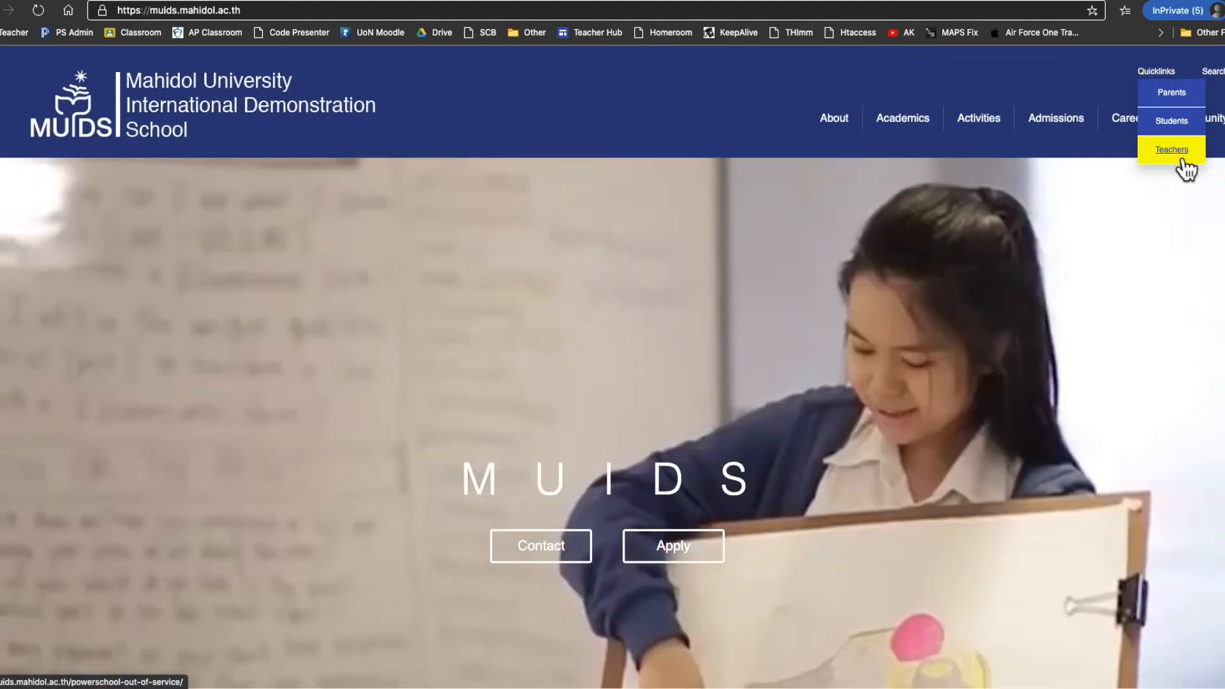
pyautogui.click(1181, 164)
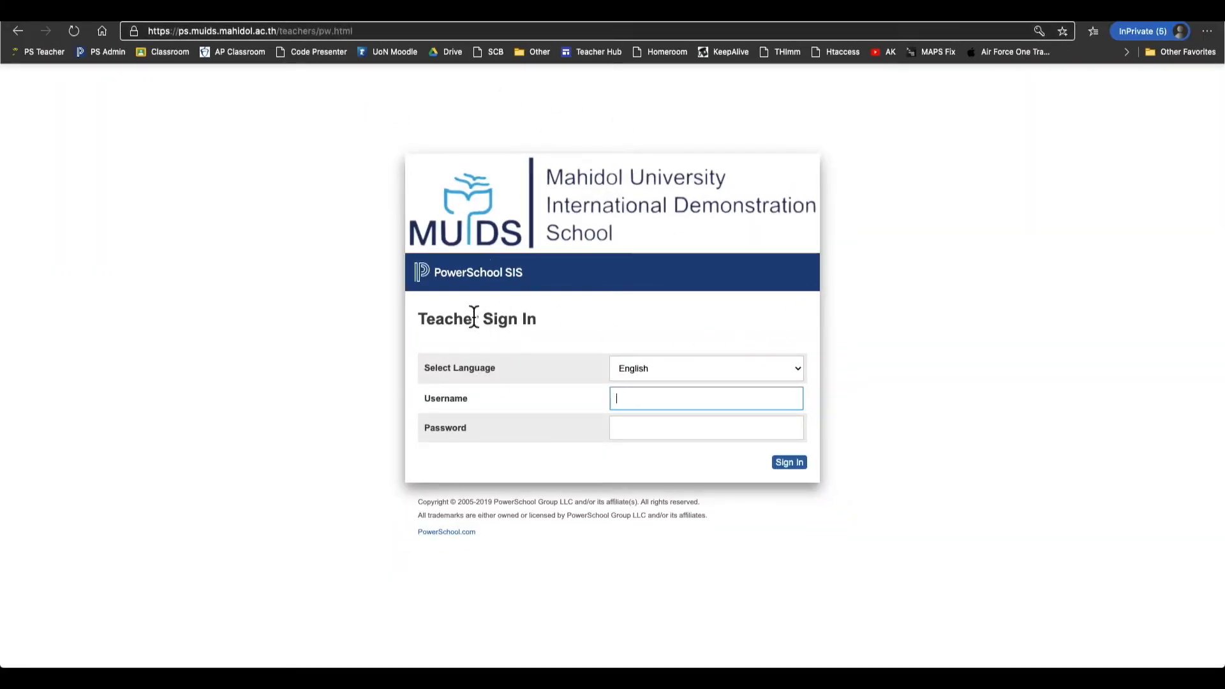
# Highlight the Teacher Sign In heading on the sign-in page.
pyautogui.tripleClick(479, 315)
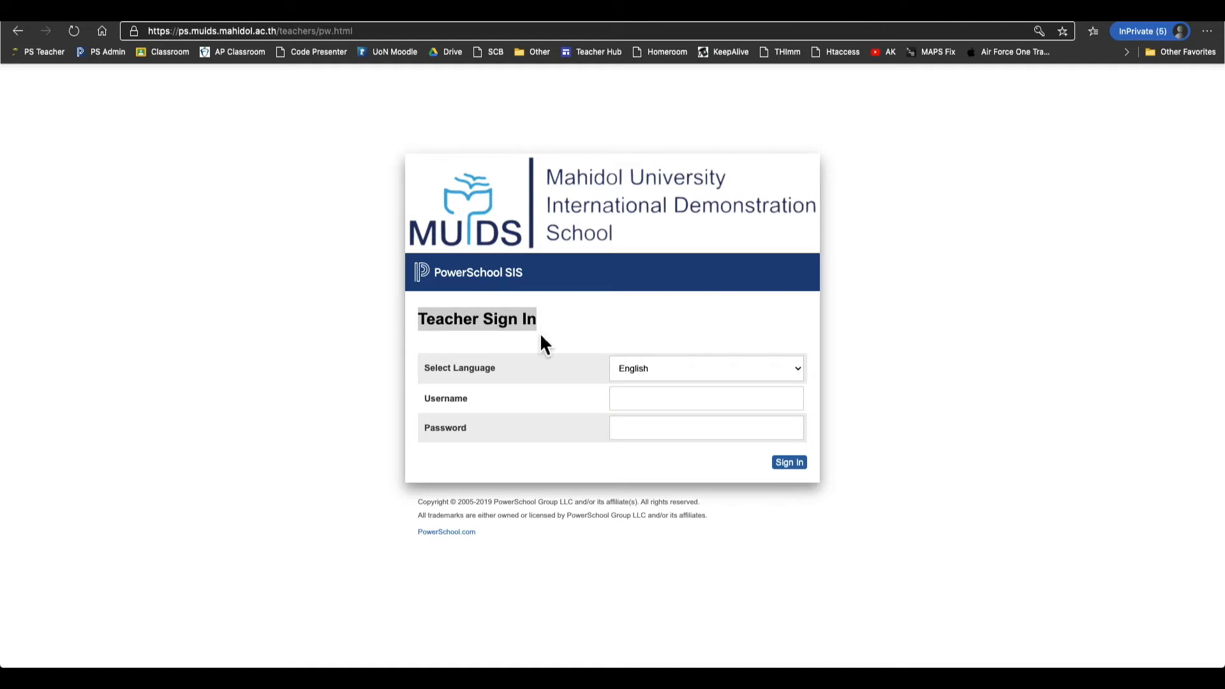
pyautogui.click(561, 323)
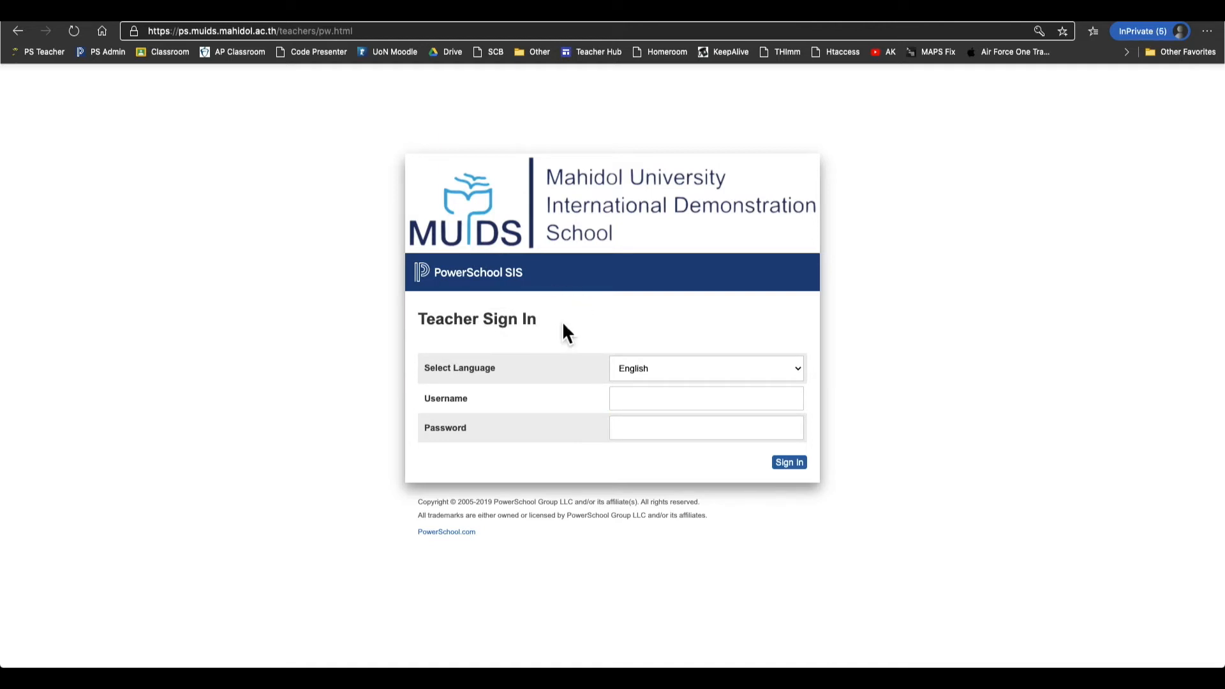
pyautogui.tripleClick(451, 318)
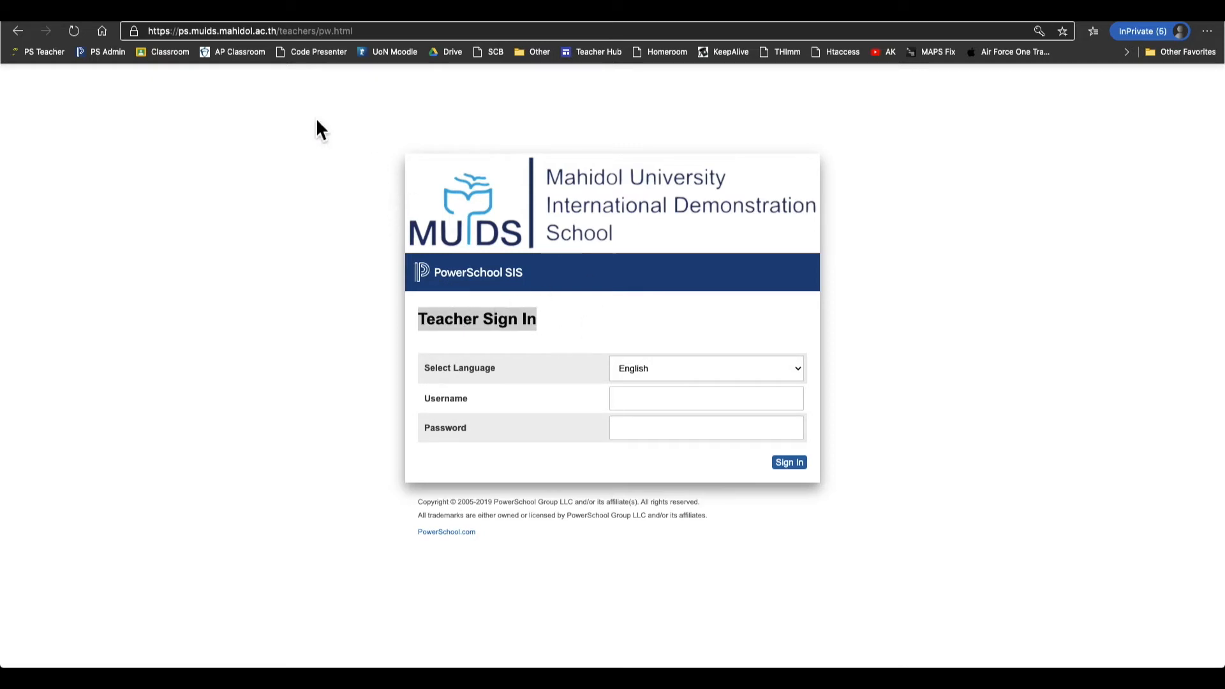
# Sign in with the teacher's username and password.
pyautogui.click(693, 398)
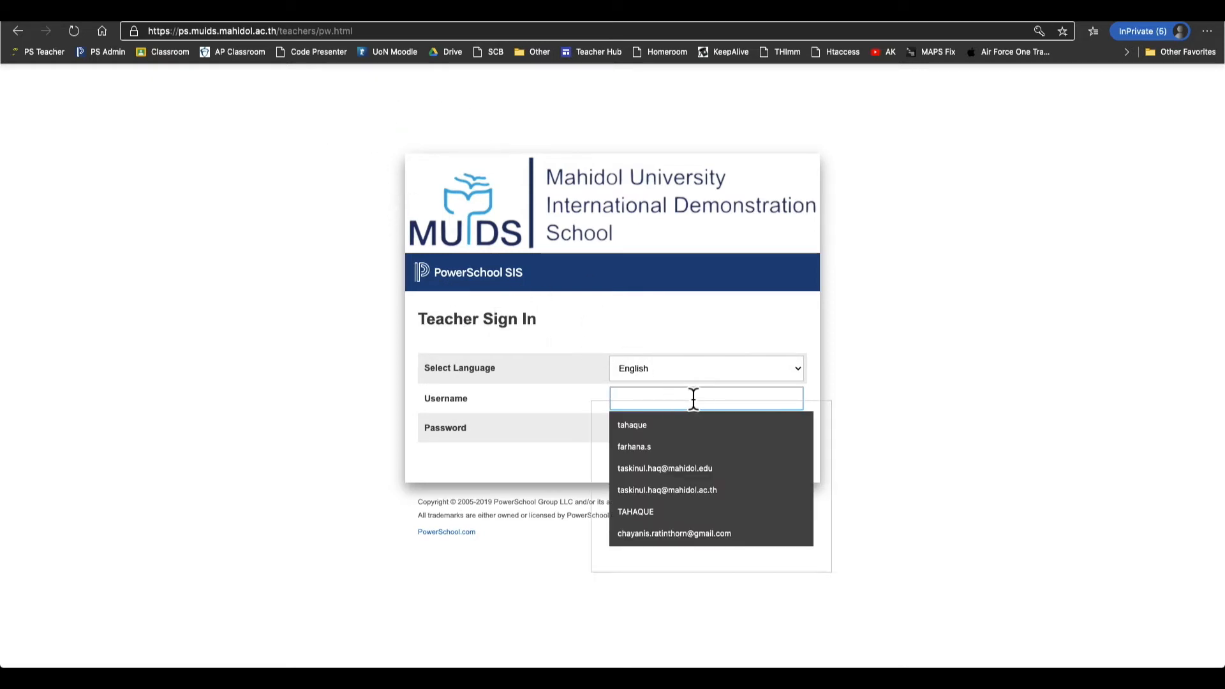
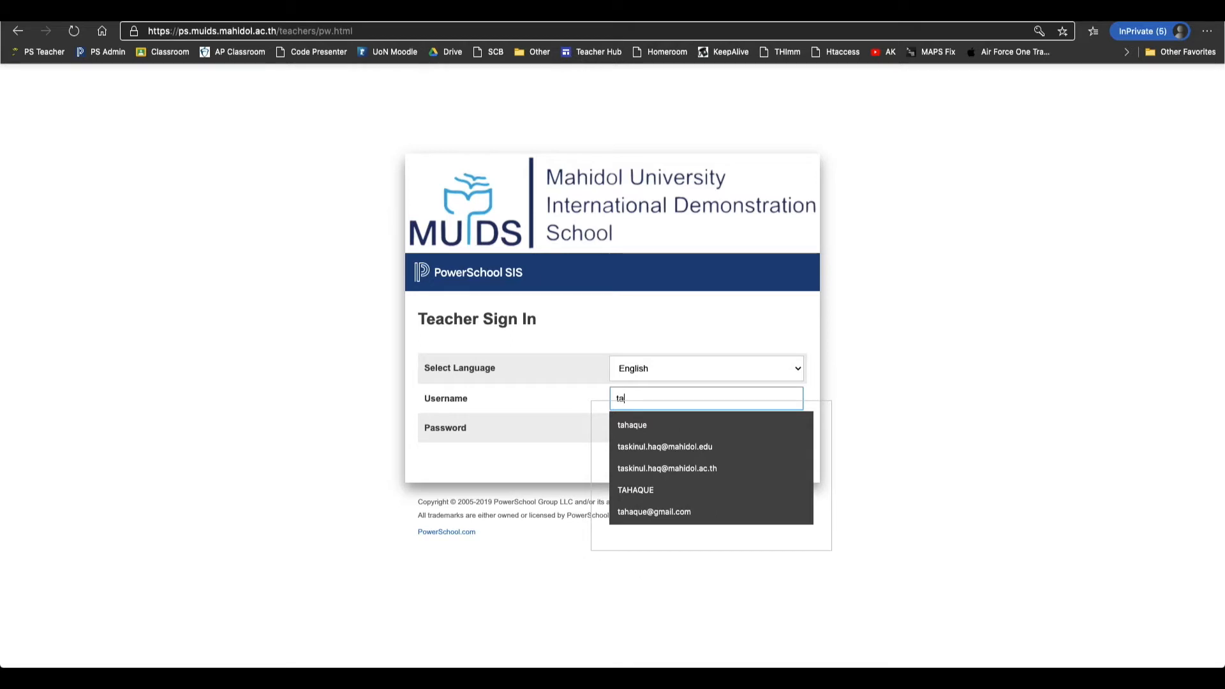
pyautogui.press('Tab')
pyautogui.write('•••')
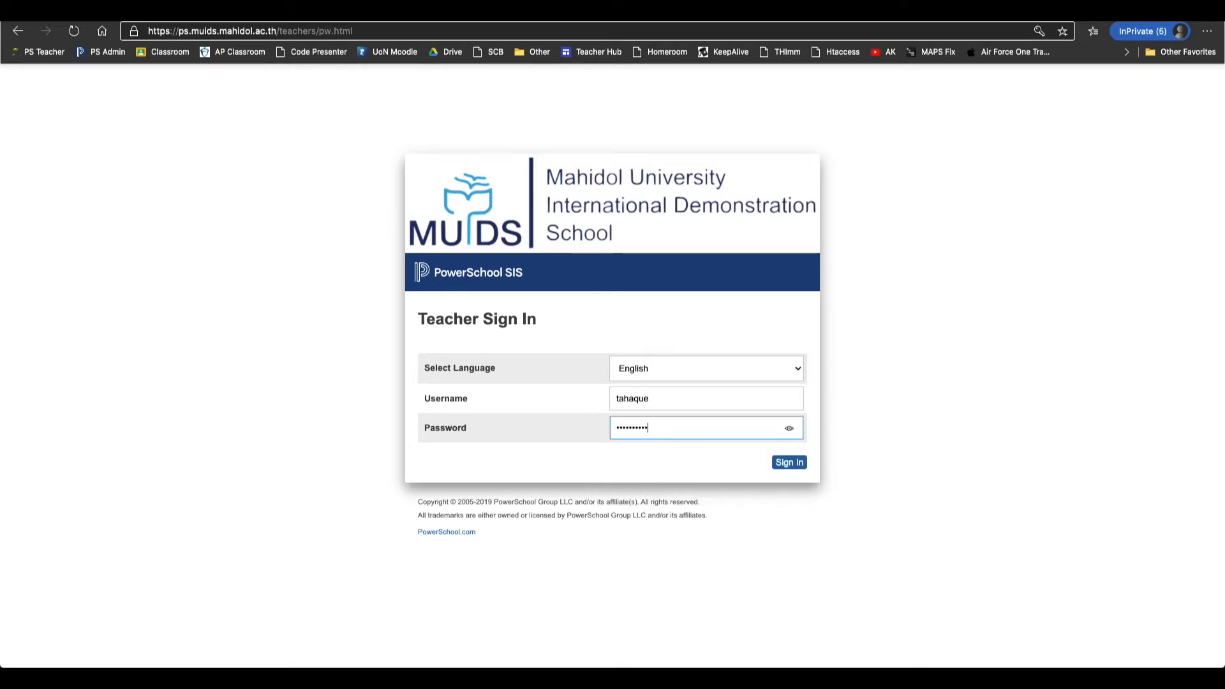
pyautogui.press('Return')
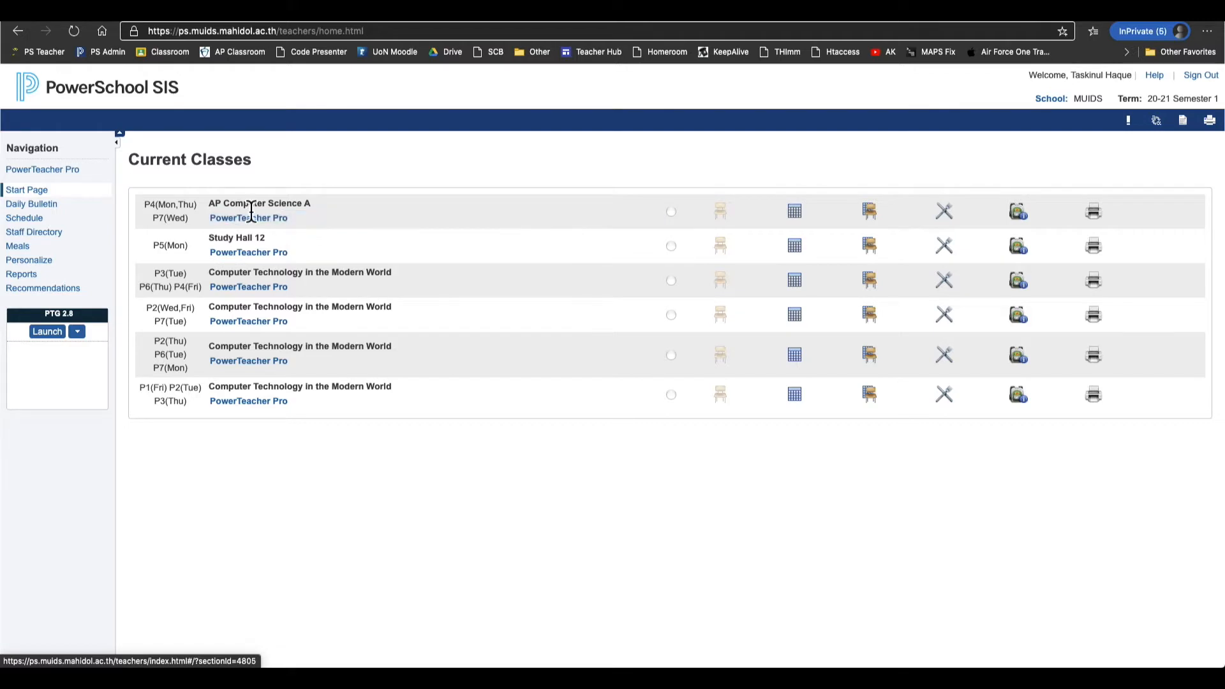
# Open the AP Computer Science A class in PowerTeacher Pro.
pyautogui.moveTo(209, 203); pyautogui.dragTo(321, 215)
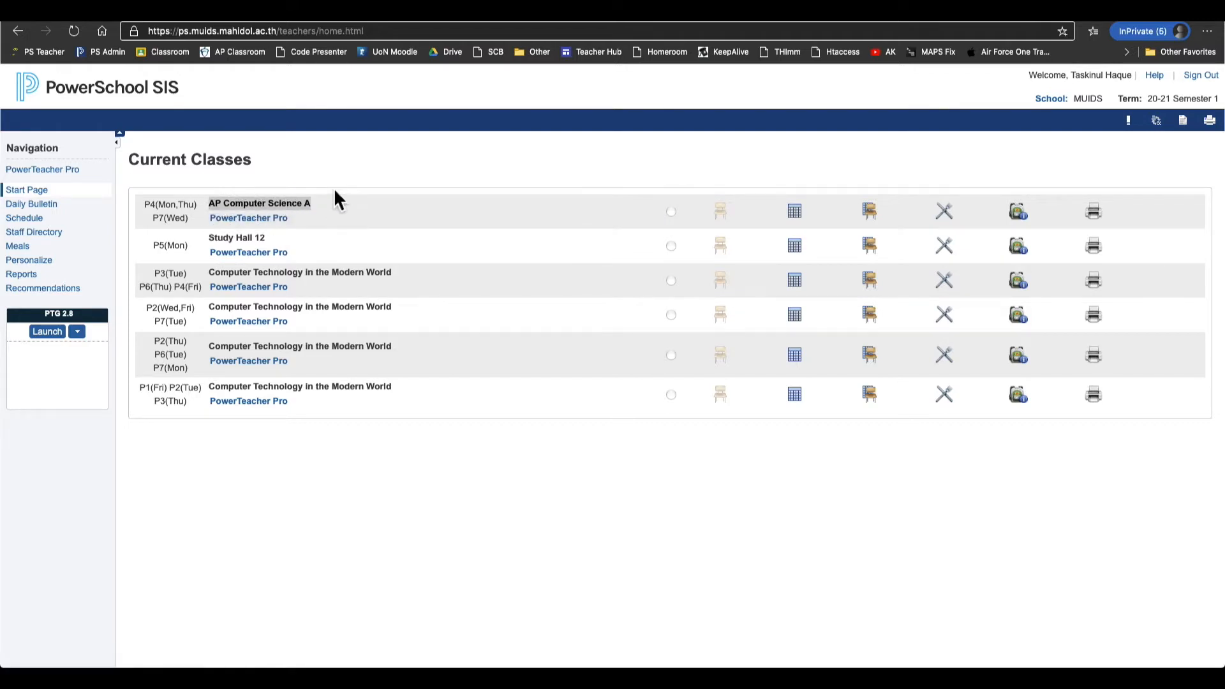
pyautogui.click(329, 198)
pyautogui.click(288, 237)
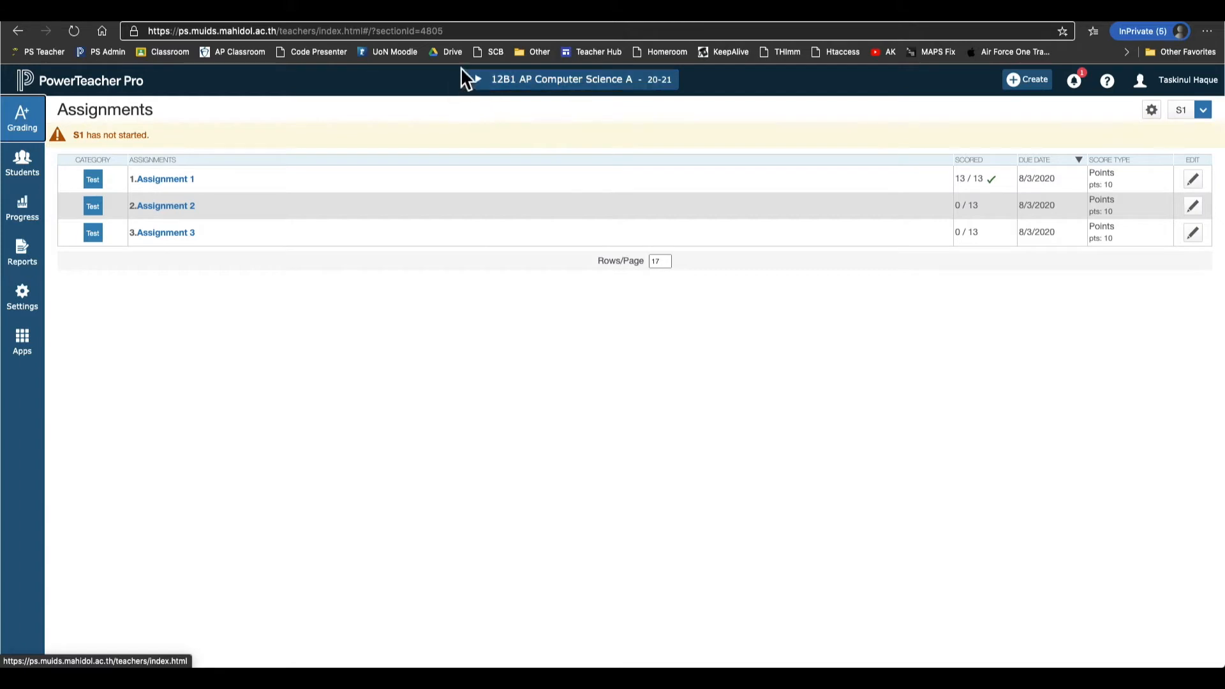
# Switch to the 1001 Computer Technology class, then back to 12B1 AP Computer Science A.
pyautogui.click(569, 88)
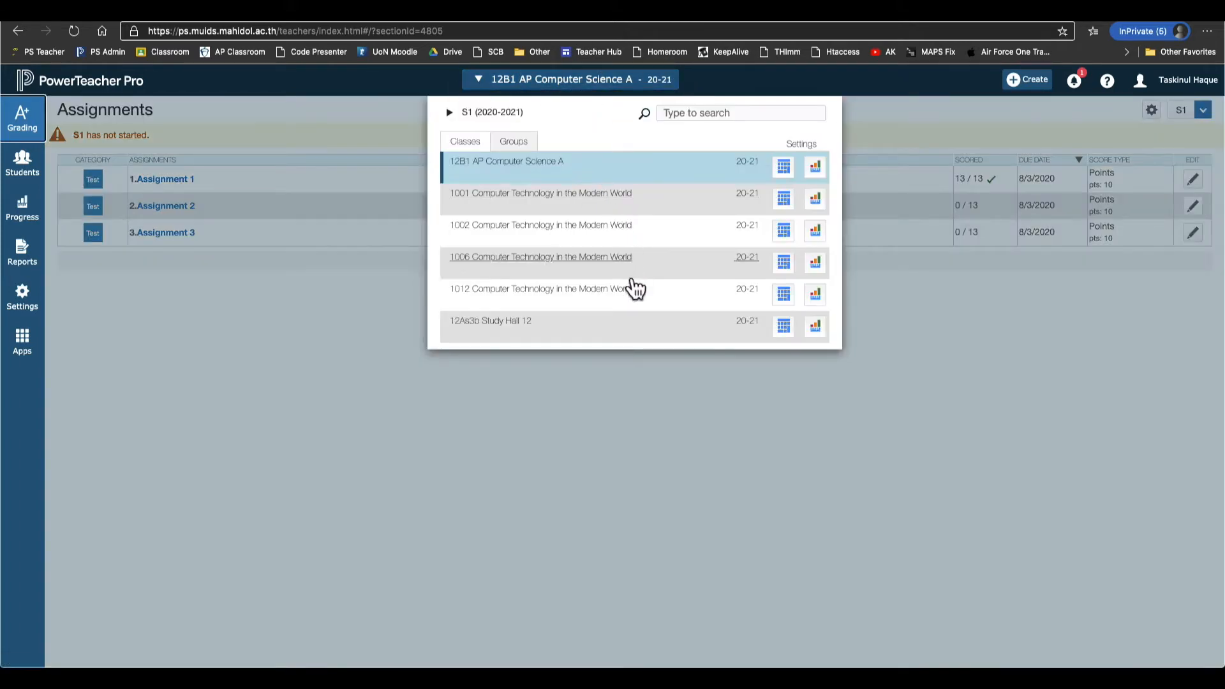
pyautogui.click(552, 203)
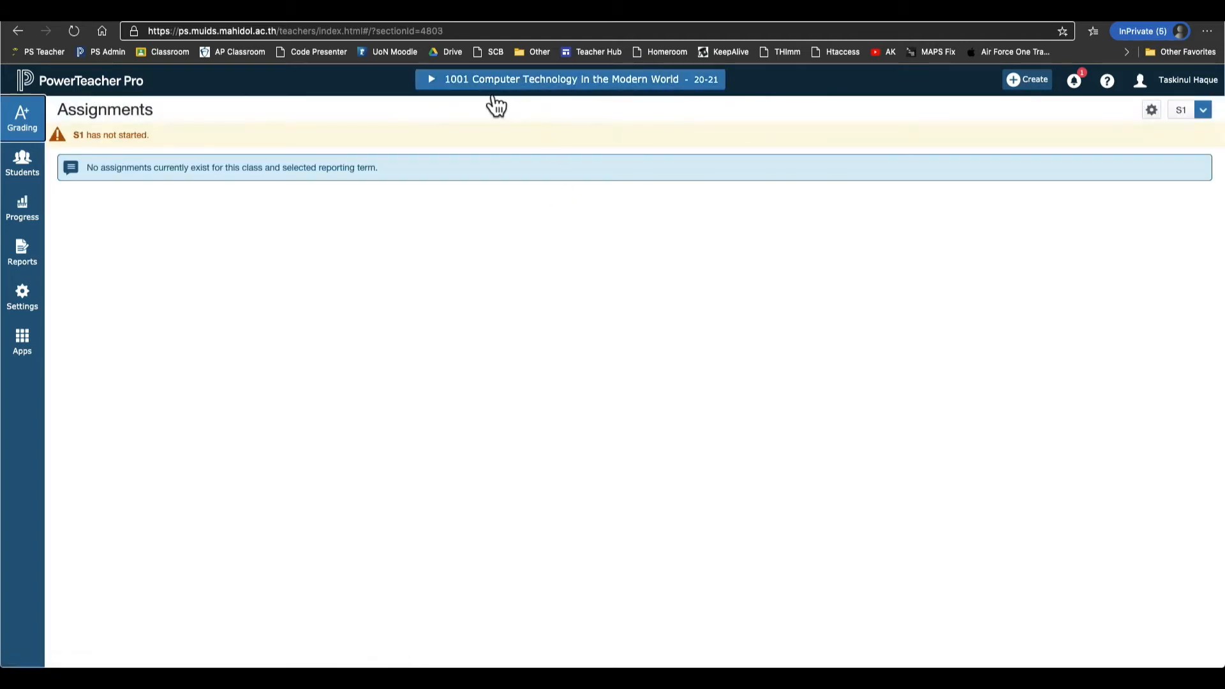
pyautogui.click(547, 86)
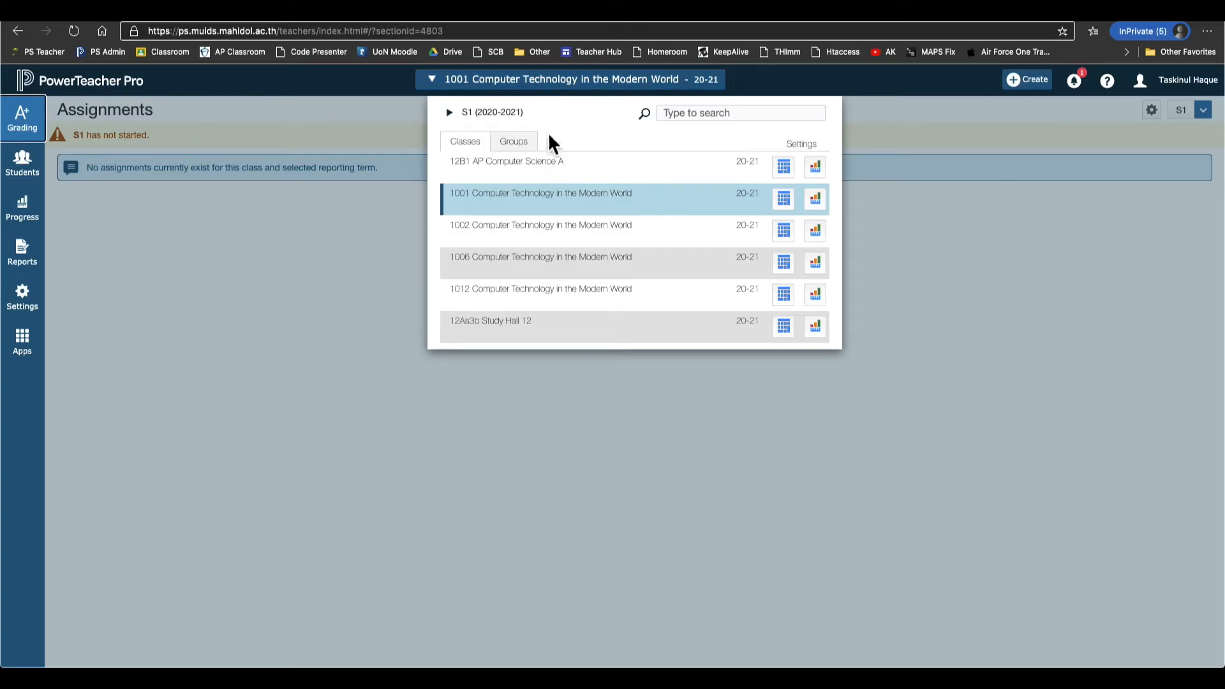
pyautogui.click(534, 167)
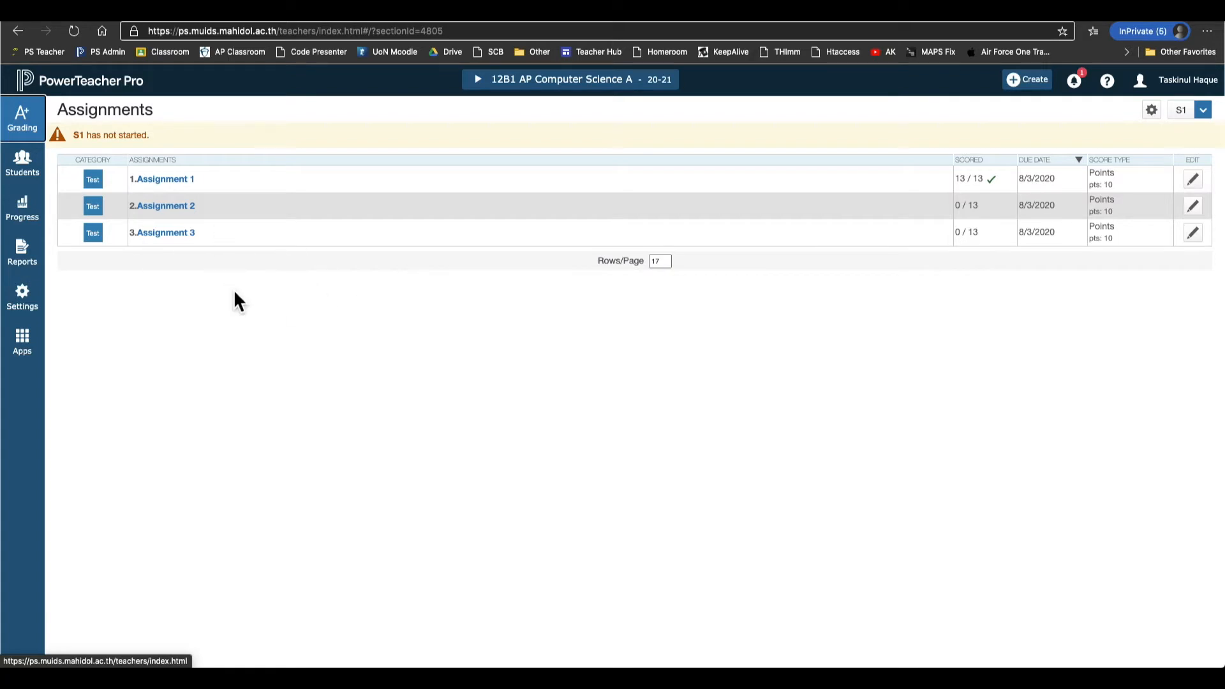
pyautogui.click(45, 312)
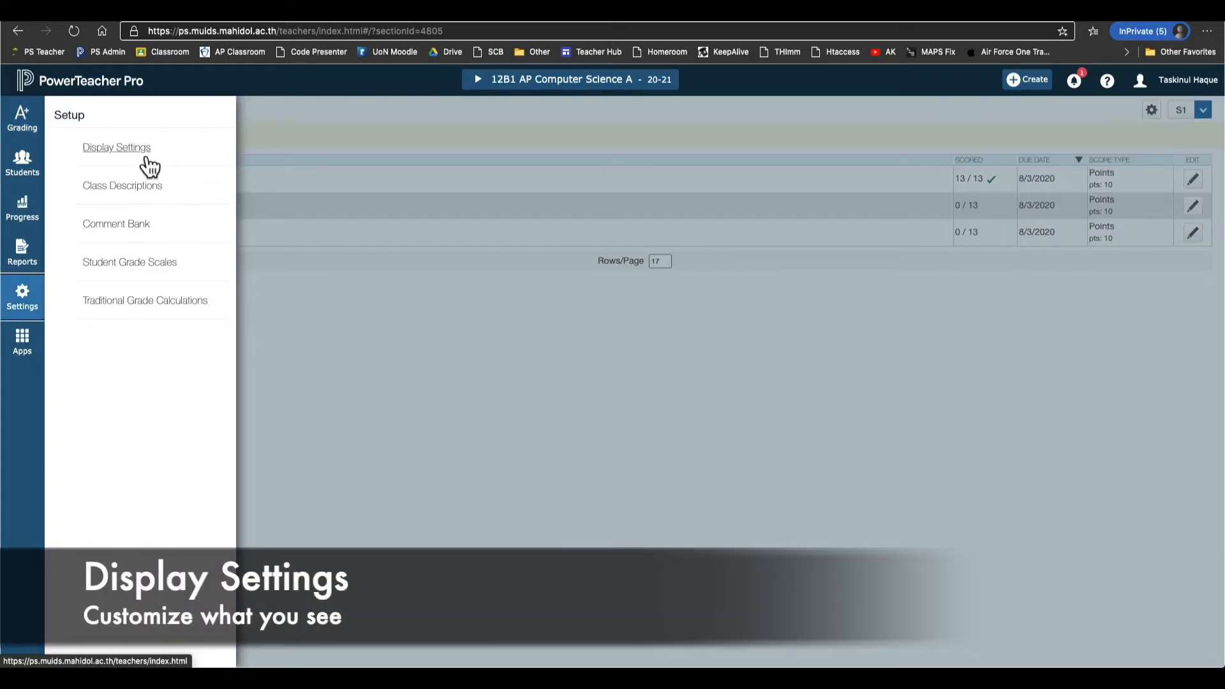
# Review the class name sorting and grade column display options, keeping Grade and Percent.
pyautogui.click(117, 148)
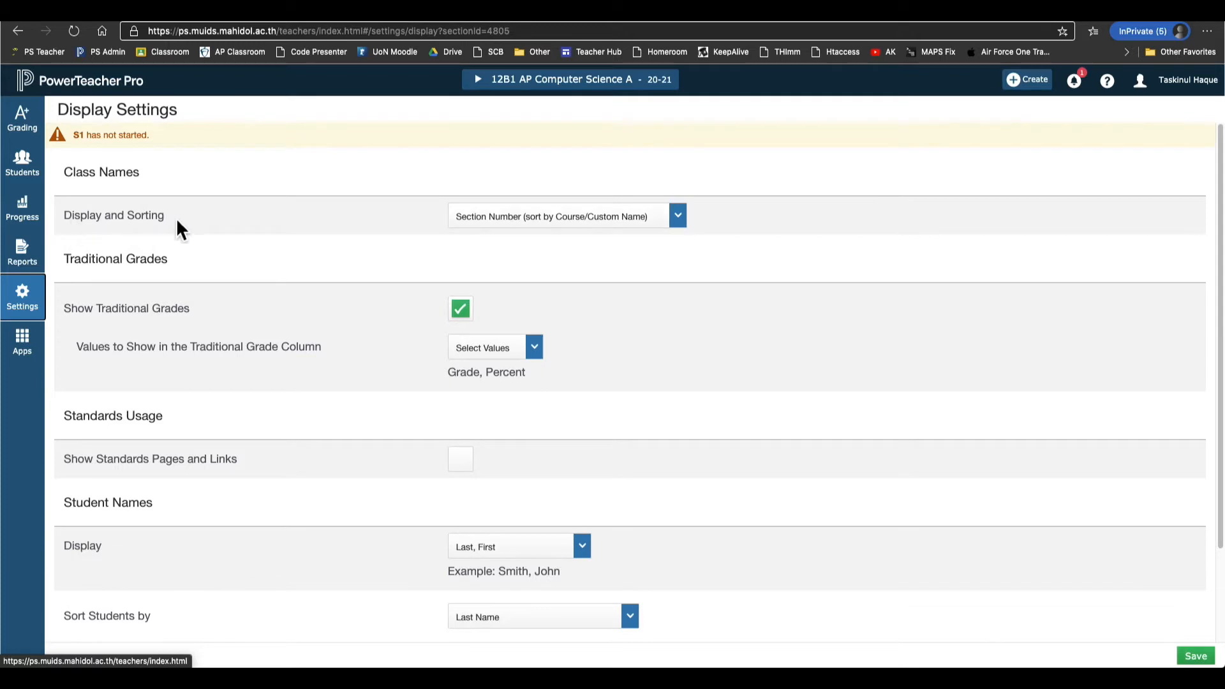
pyautogui.click(560, 224)
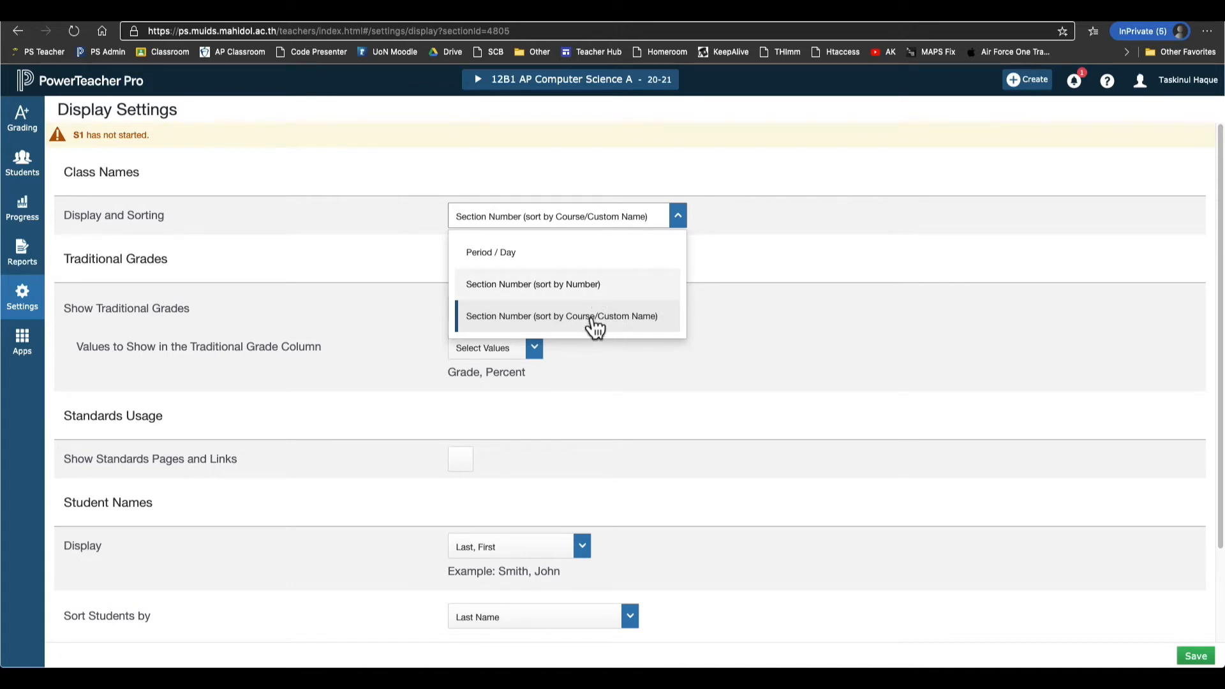
pyautogui.click(555, 84)
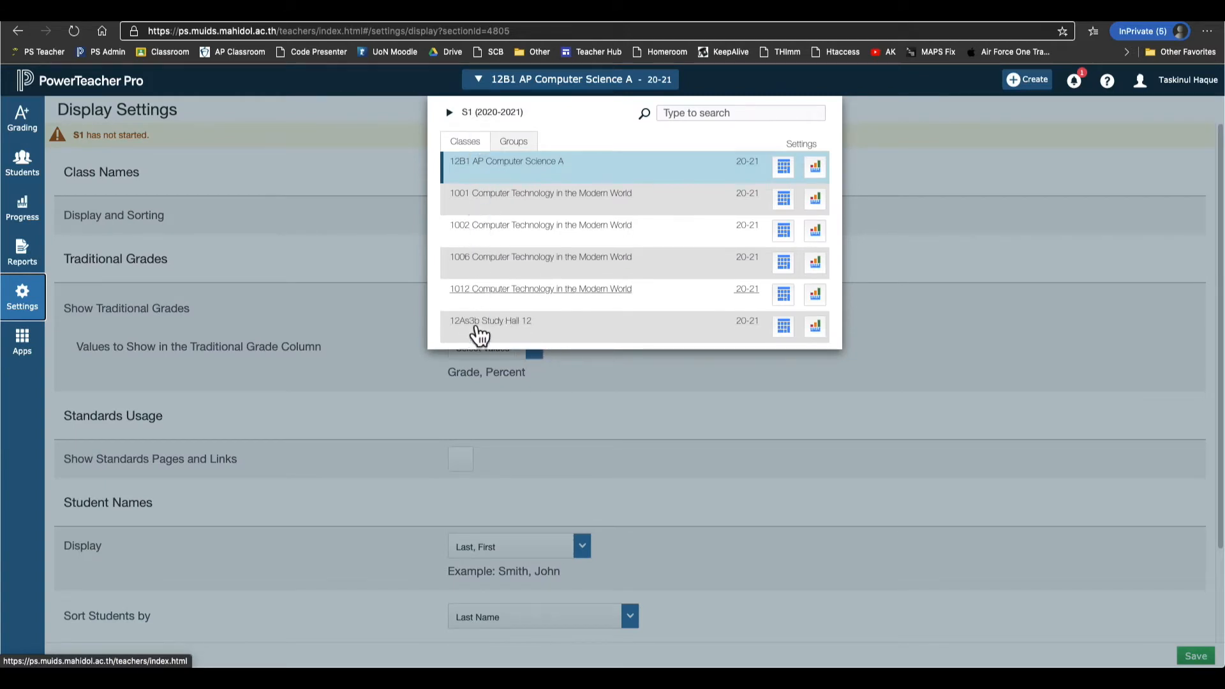
pyautogui.click(396, 266)
pyautogui.click(562, 223)
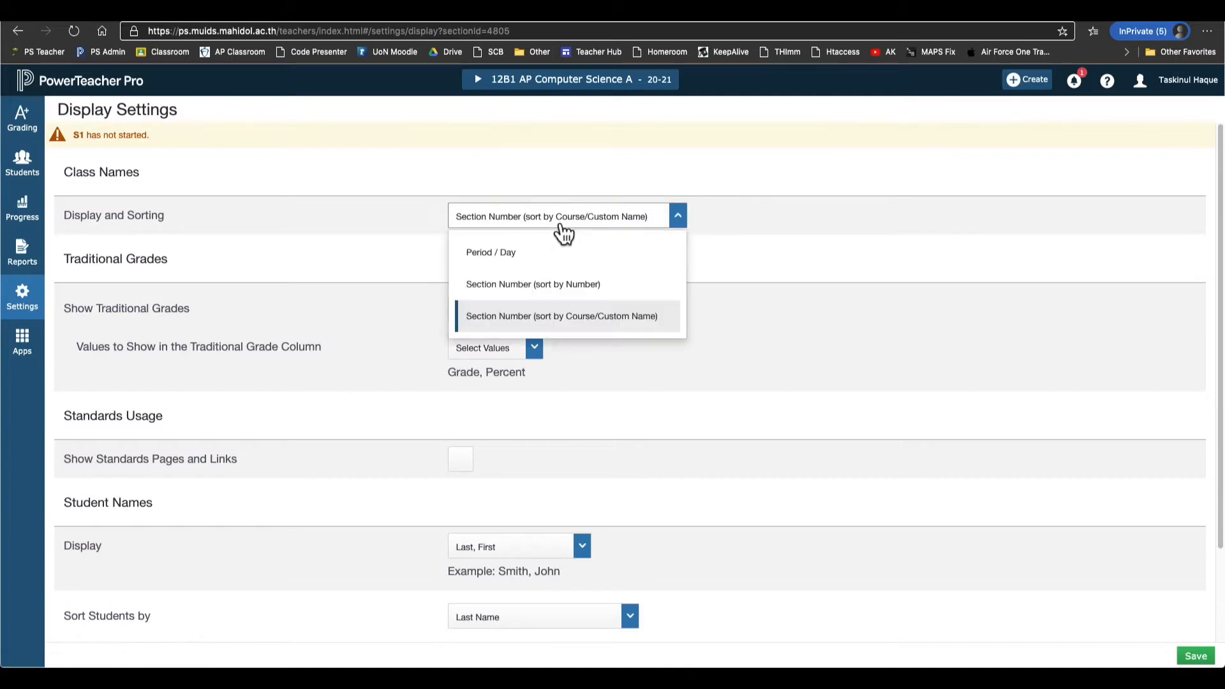
pyautogui.click(442, 241)
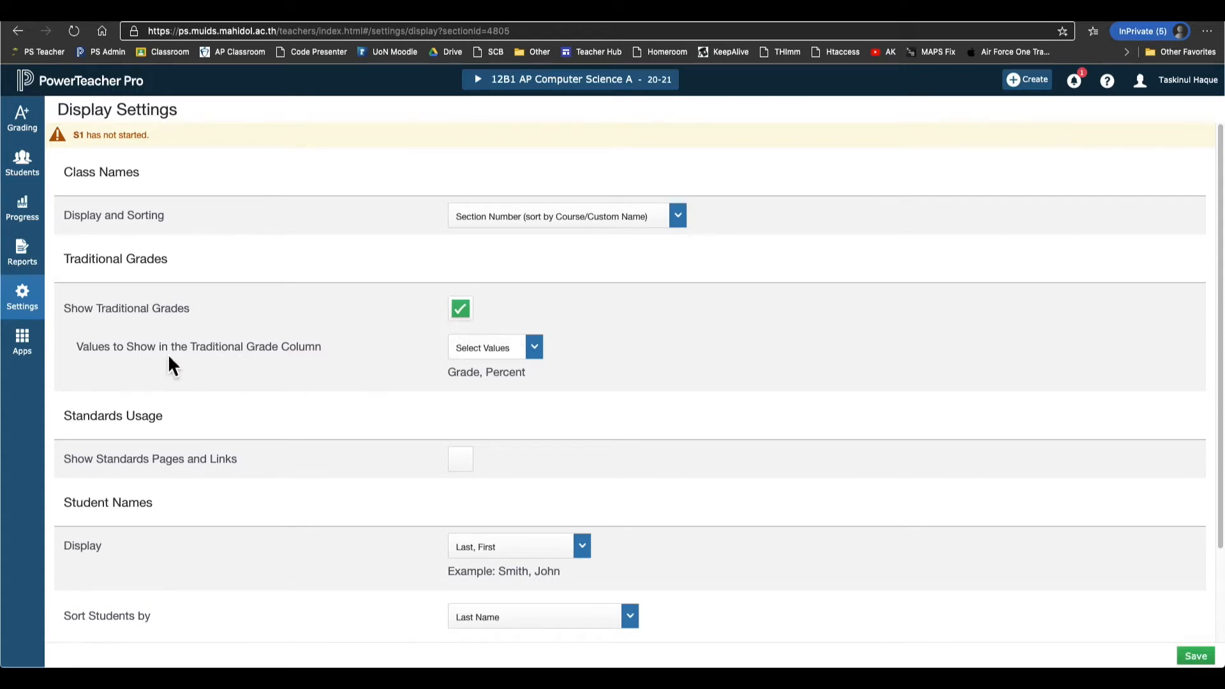
pyautogui.click(534, 356)
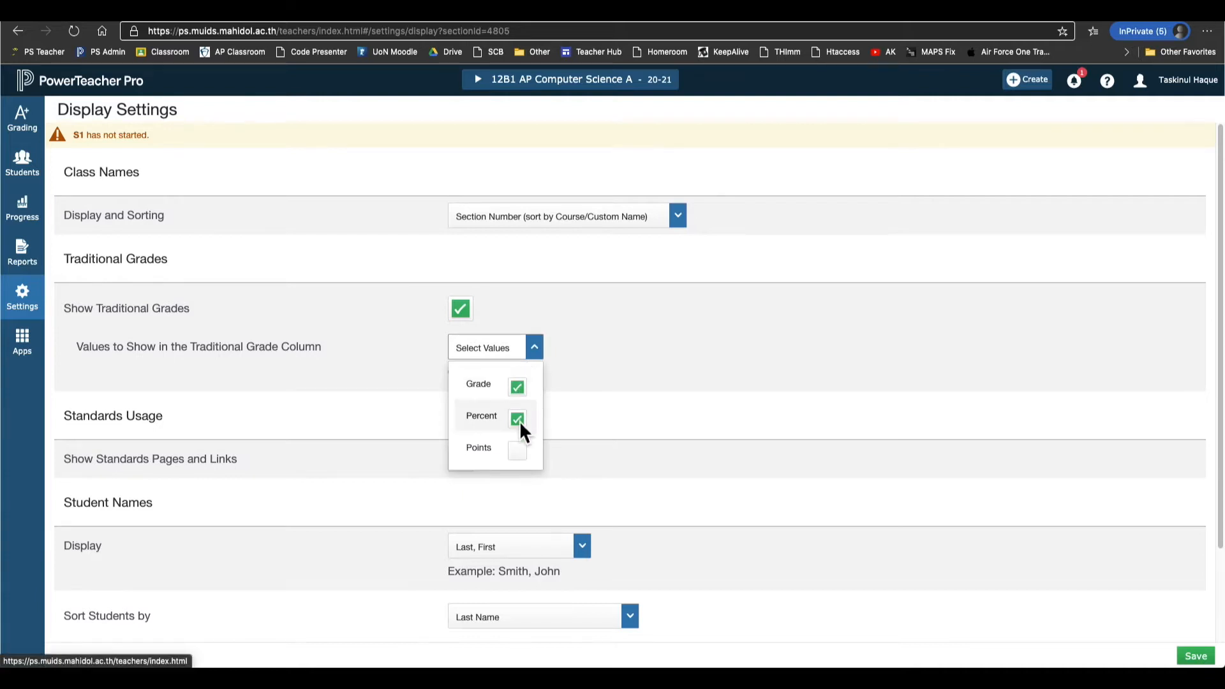
pyautogui.click(640, 365)
# Set student names to display as Last, First Middle and save the display settings.
pyautogui.scroll(-1, 154, 416)
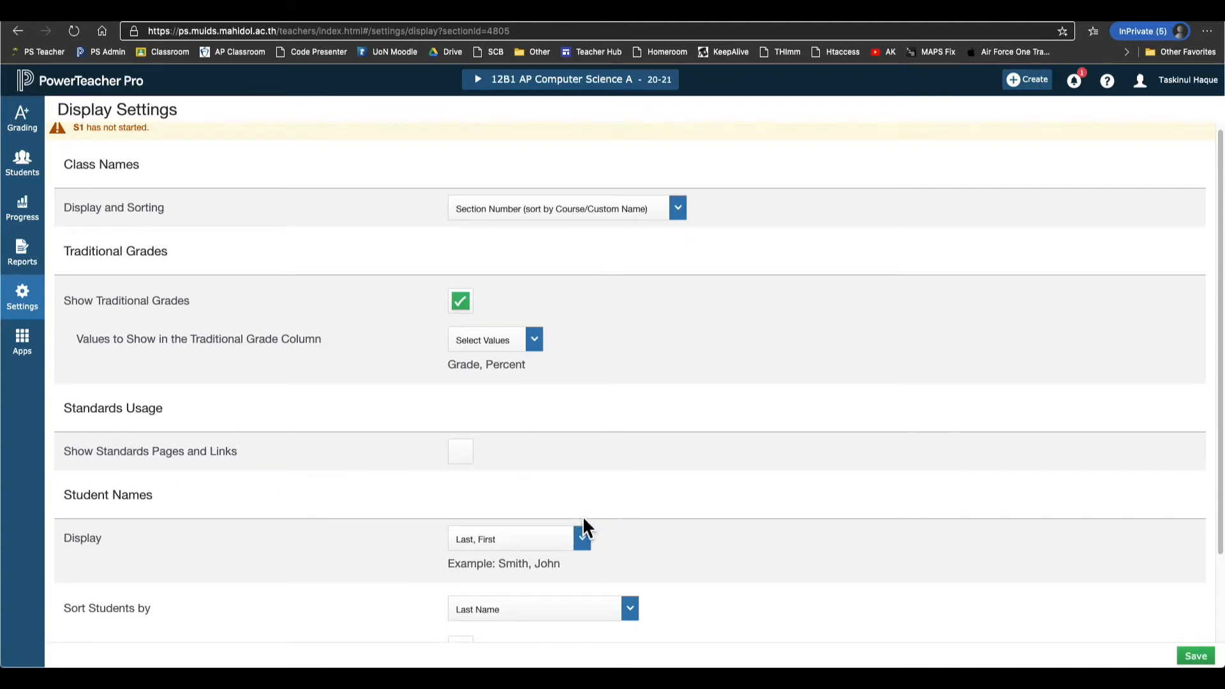
pyautogui.scroll(-2, 656, 576)
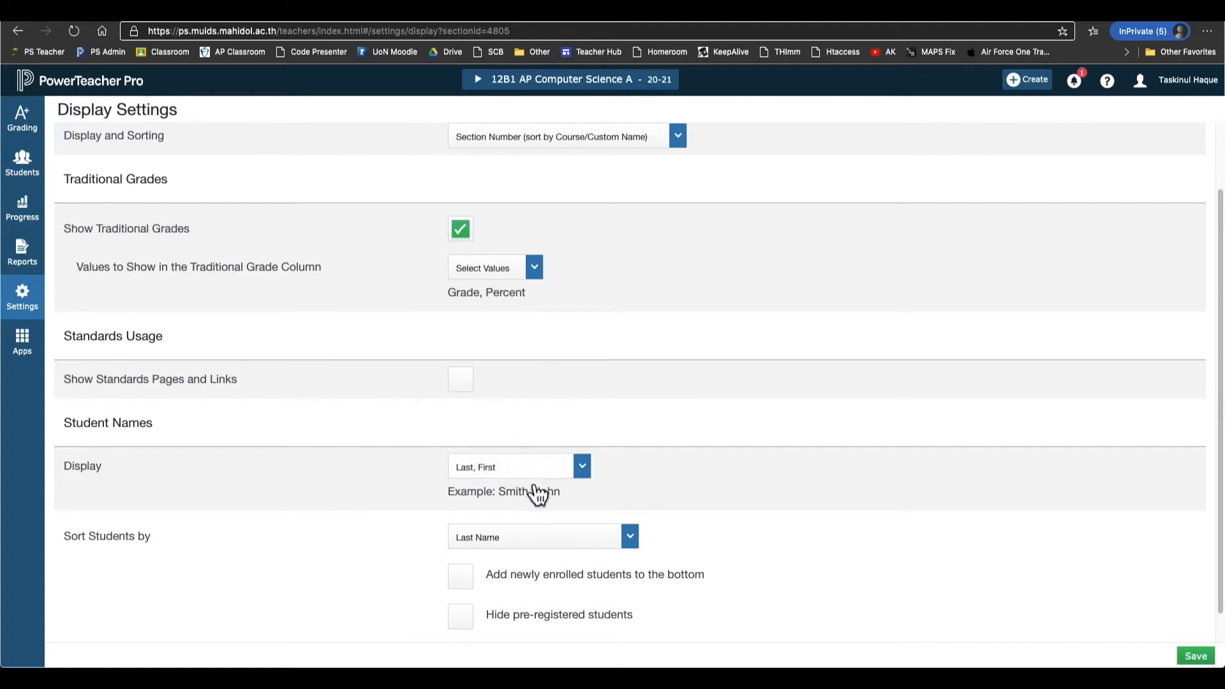
pyautogui.scroll(-1, 536, 492)
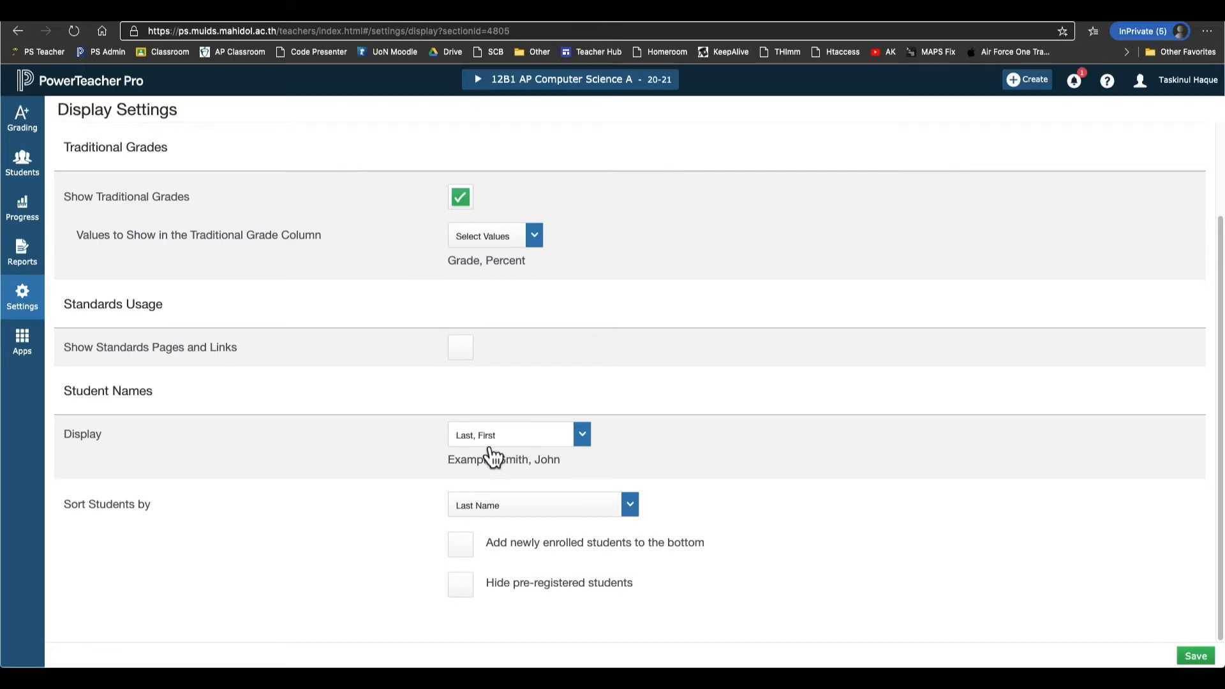
pyautogui.click(529, 443)
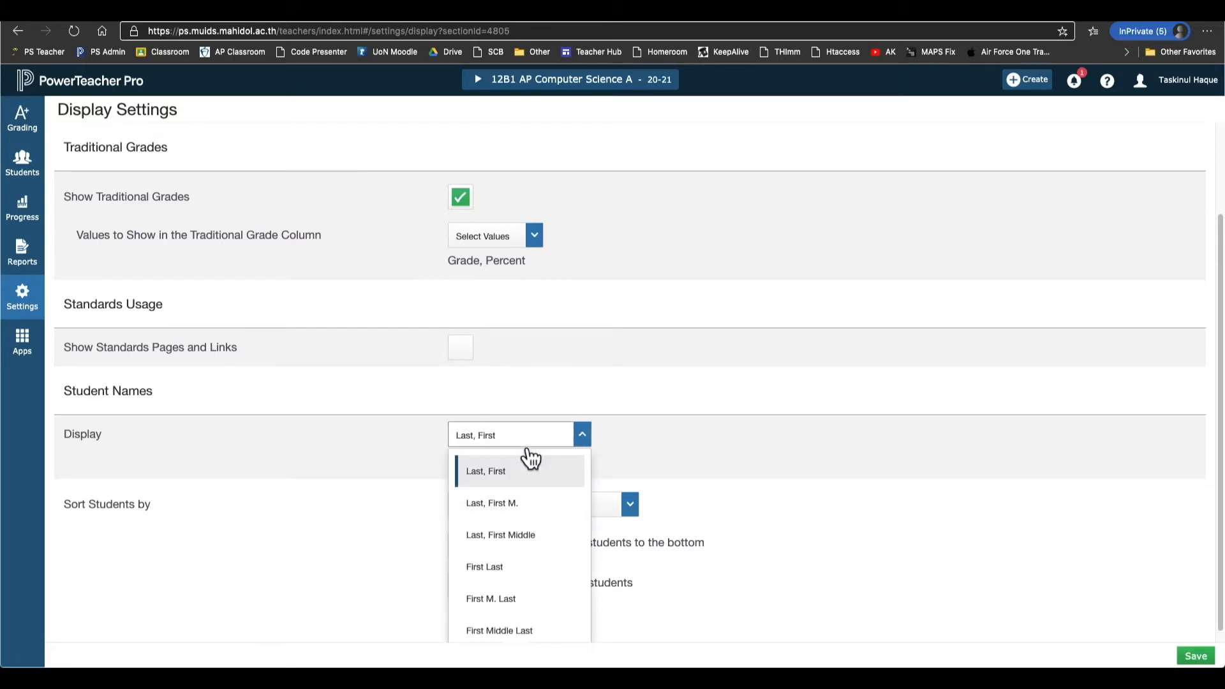
pyautogui.click(548, 549)
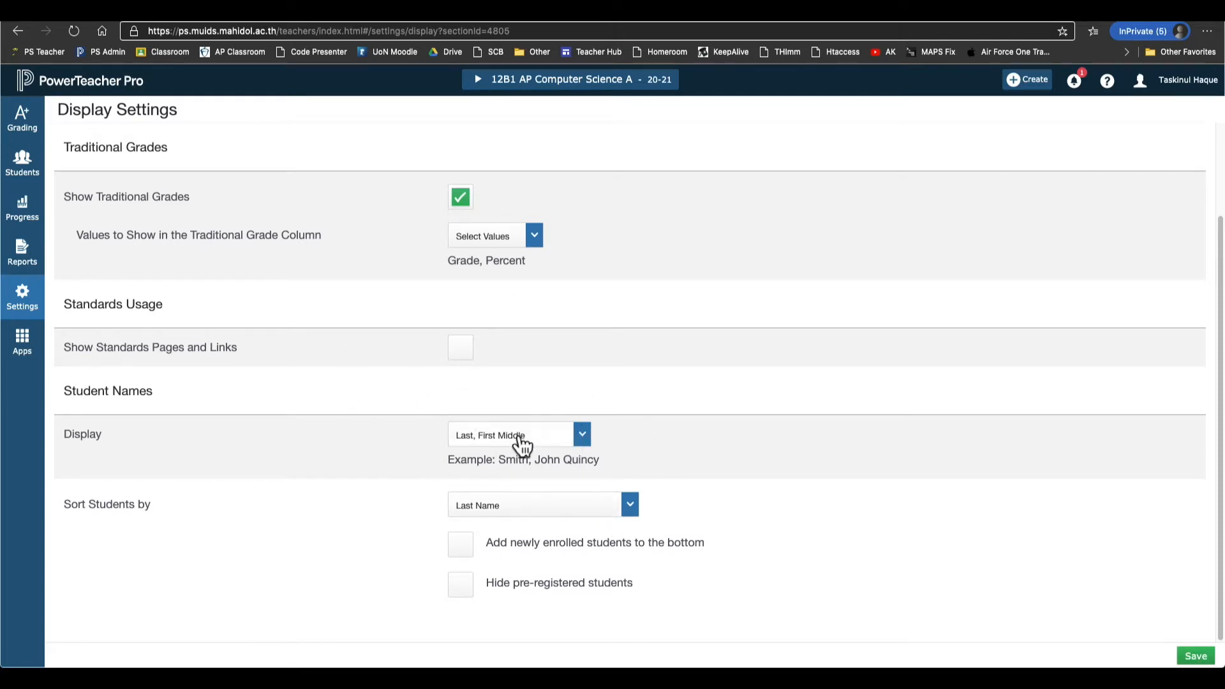
pyautogui.click(1196, 660)
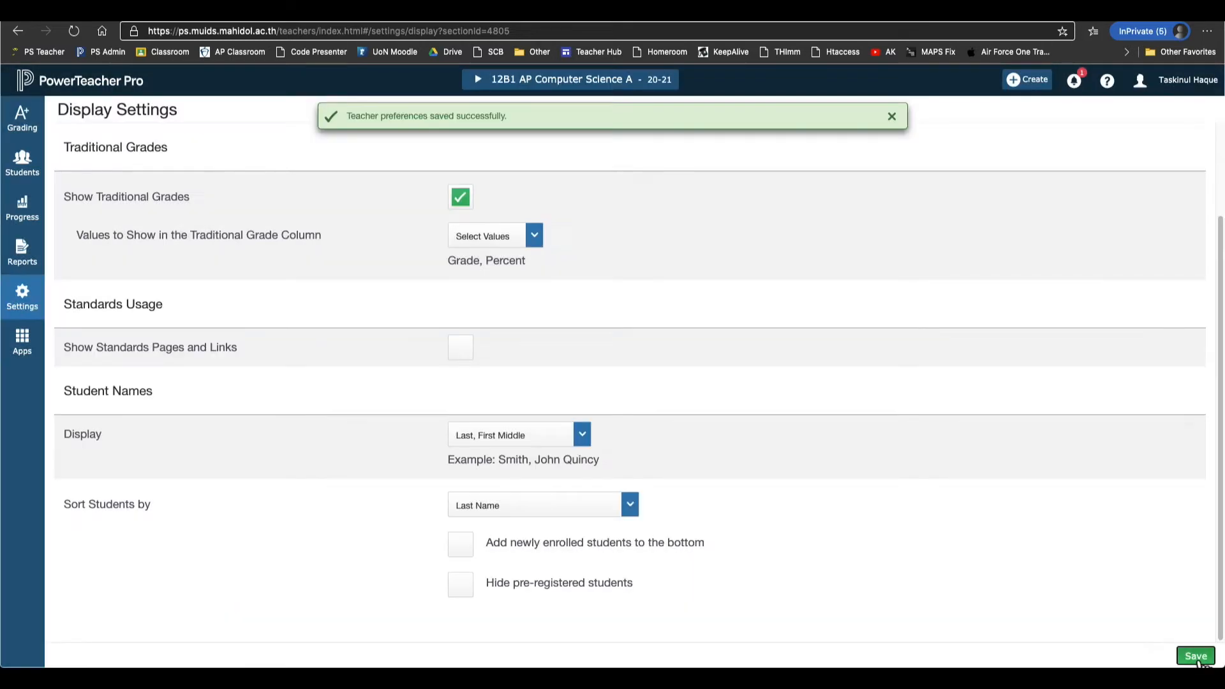
# Go to the Grading > Categories page.
pyautogui.moveTo(48, 132)
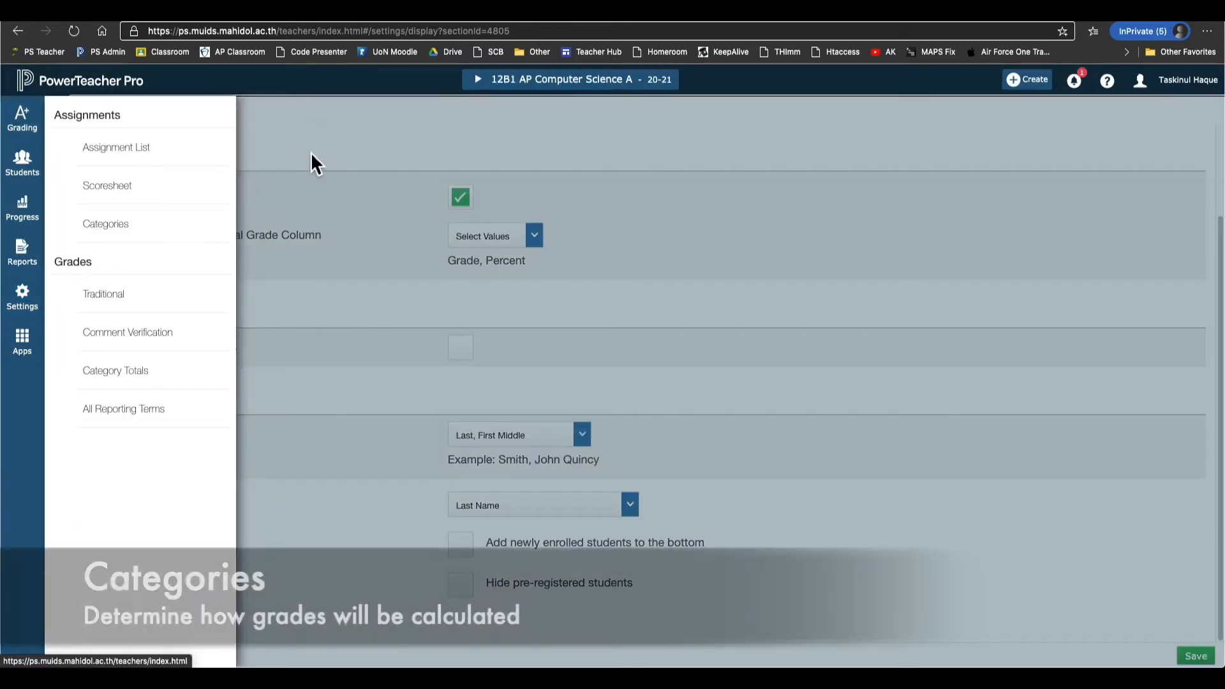
pyautogui.click(311, 153)
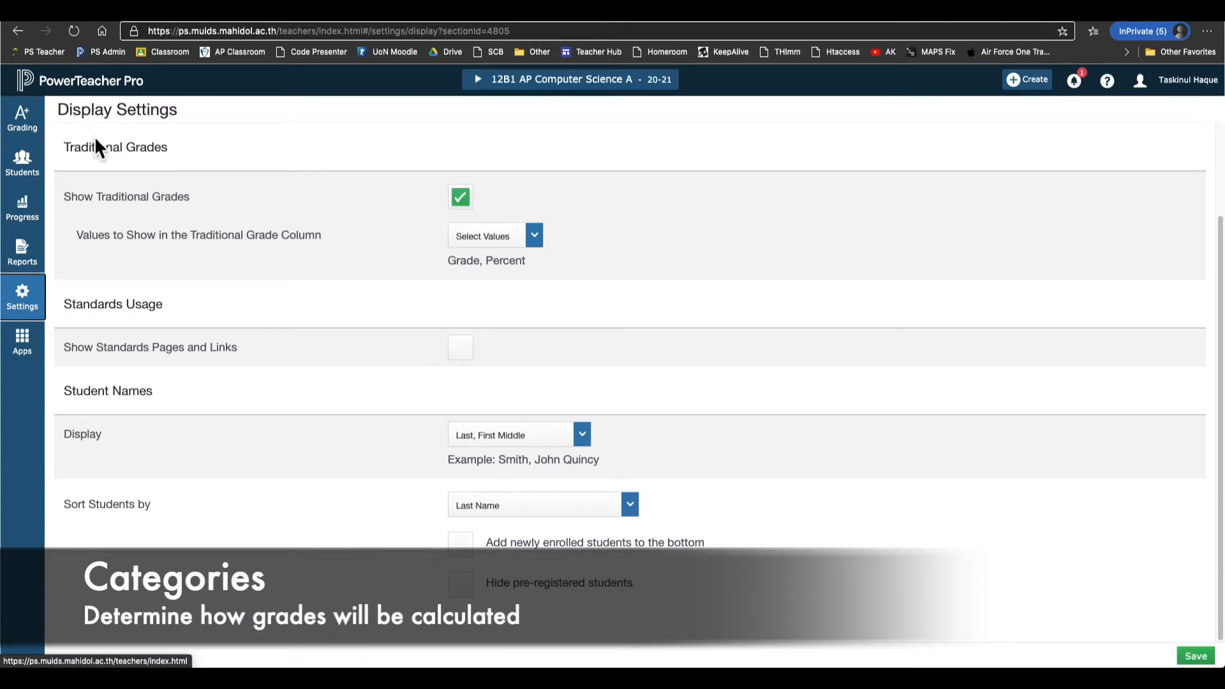
pyautogui.click(37, 136)
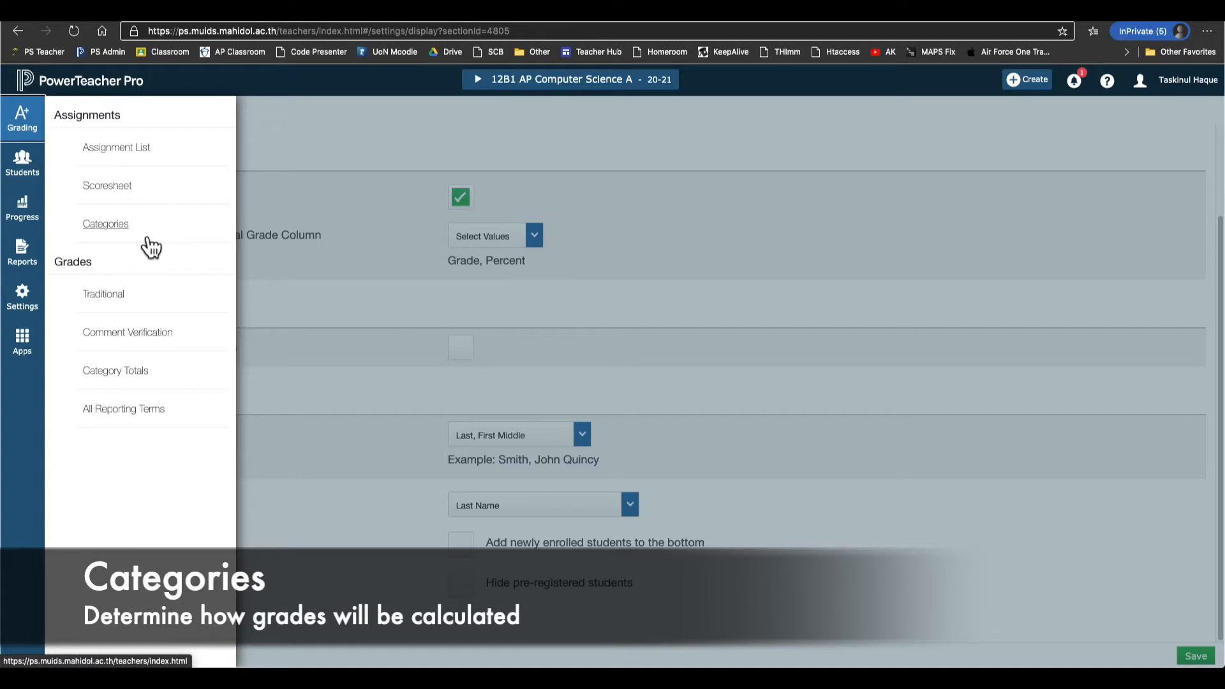
pyautogui.click(114, 227)
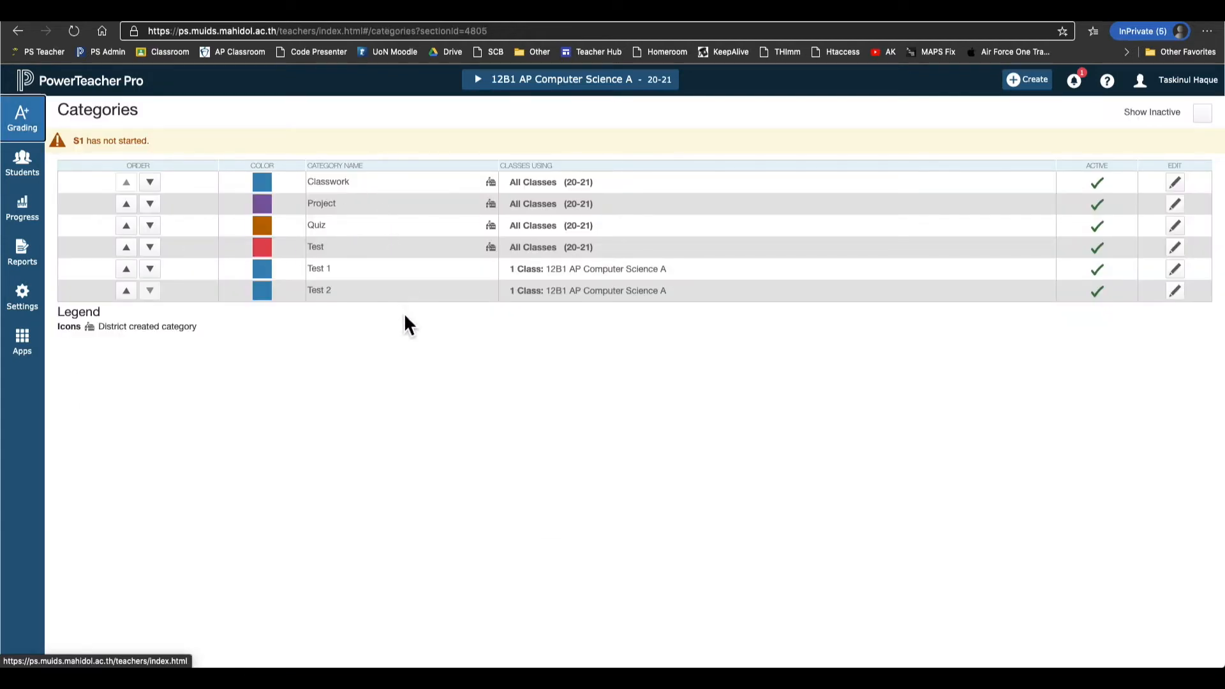
# Point out the Classwork, Project, Quiz and Test categories.
pyautogui.doubleClick(334, 183)
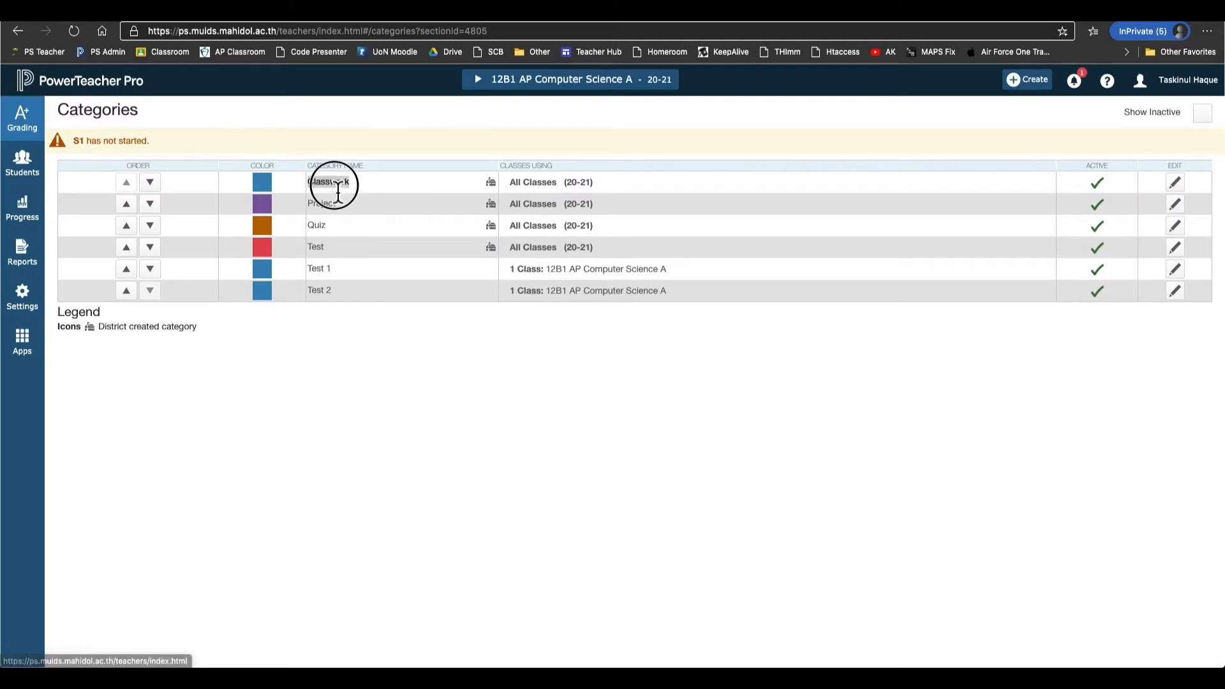
pyautogui.doubleClick(332, 211)
pyautogui.doubleClick(326, 227)
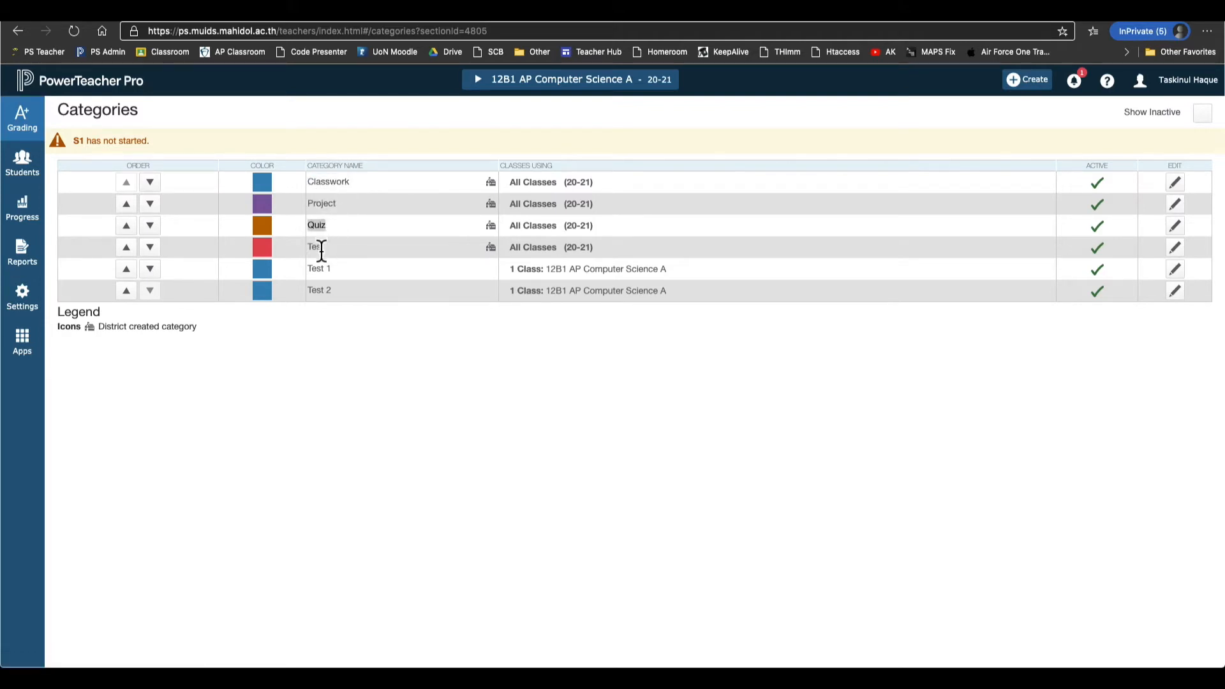
pyautogui.doubleClick(325, 248)
pyautogui.click(445, 354)
pyautogui.click(1027, 81)
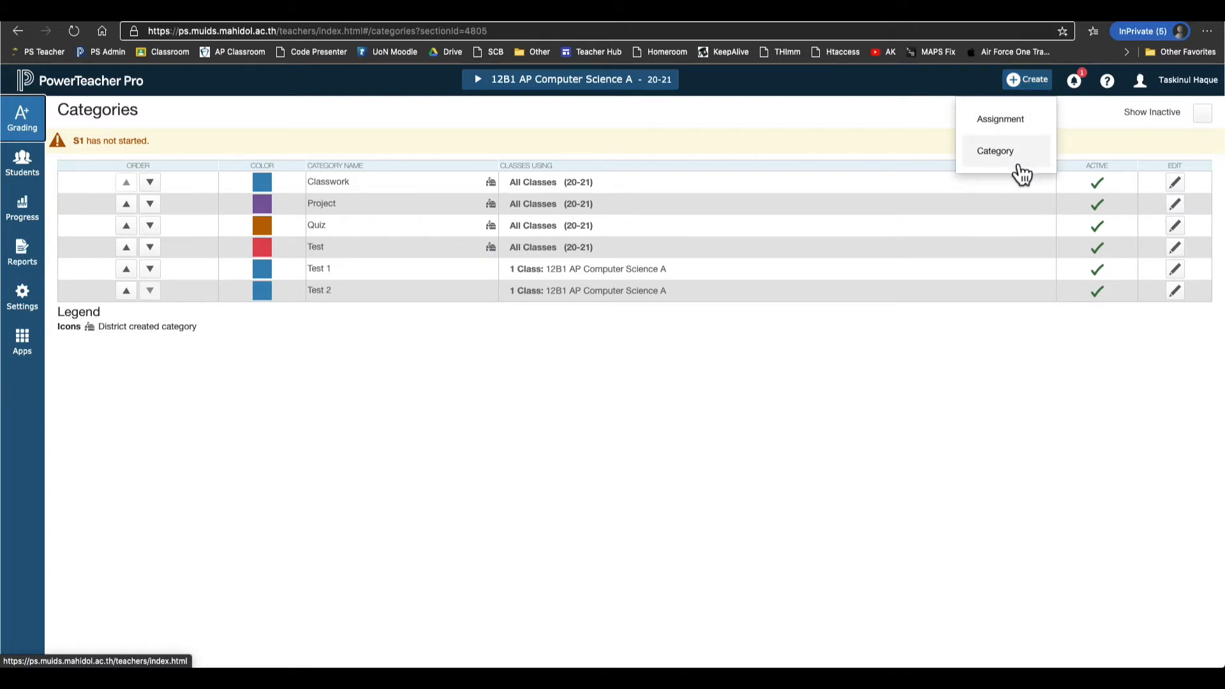
# Start a new category named Exam with an orange colour.
pyautogui.click(1015, 168)
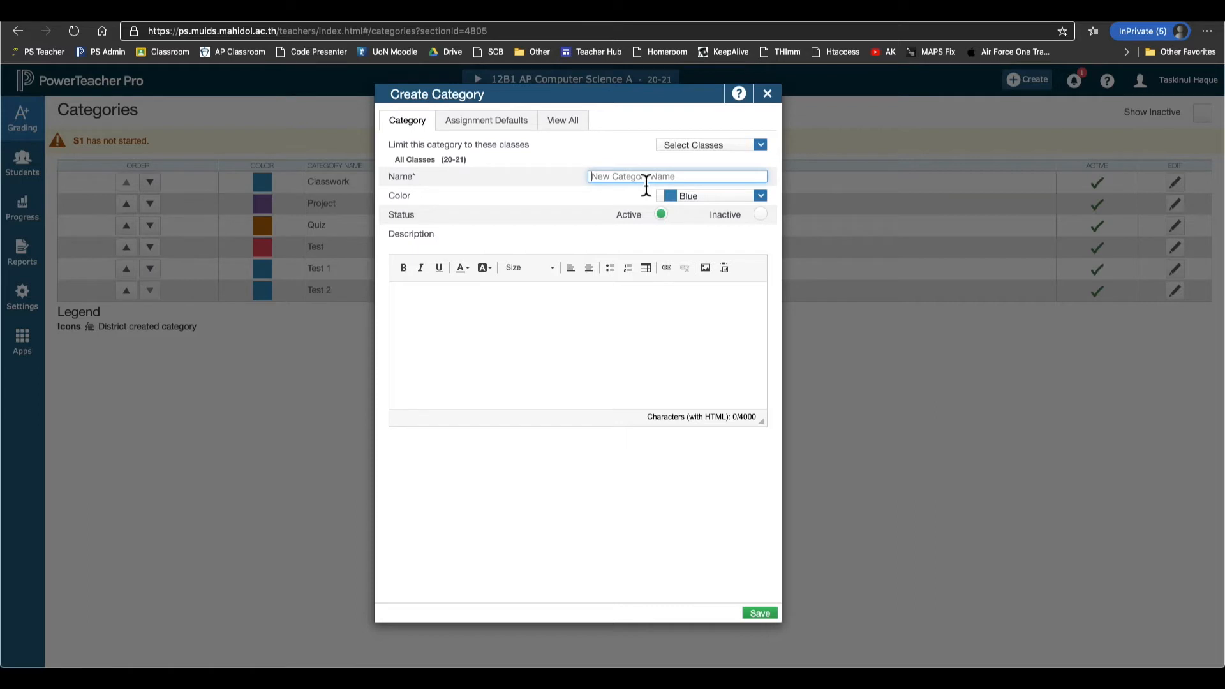
pyautogui.write('Exam')
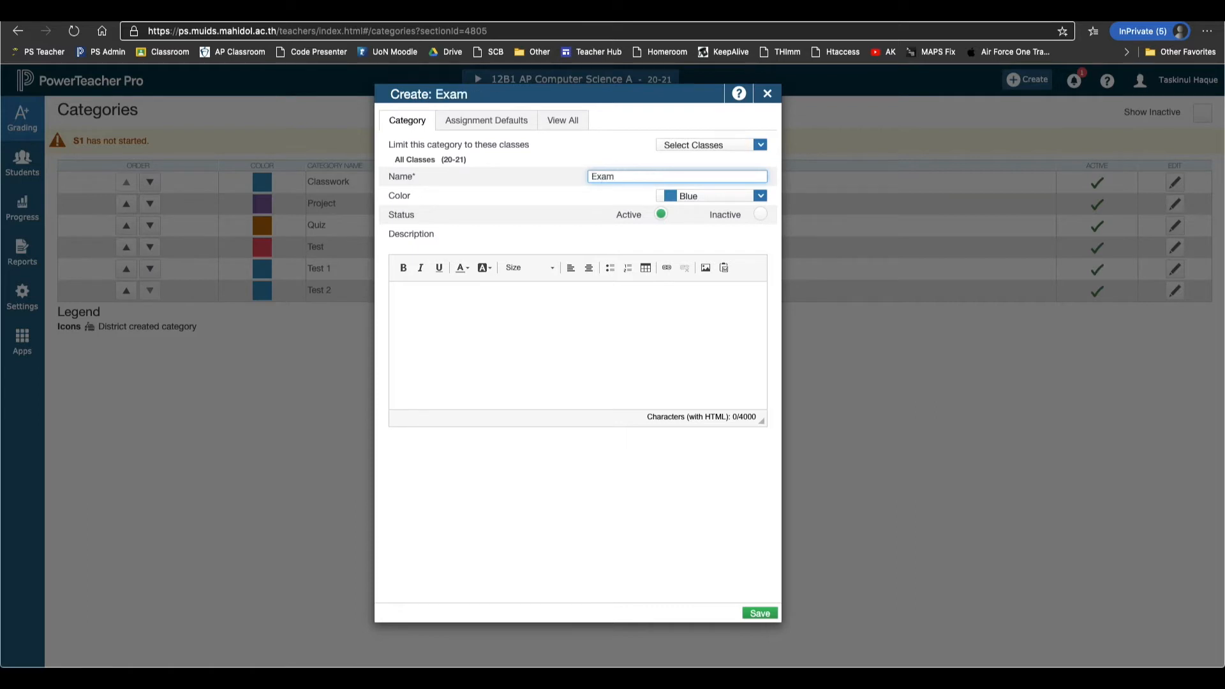
pyautogui.click(731, 196)
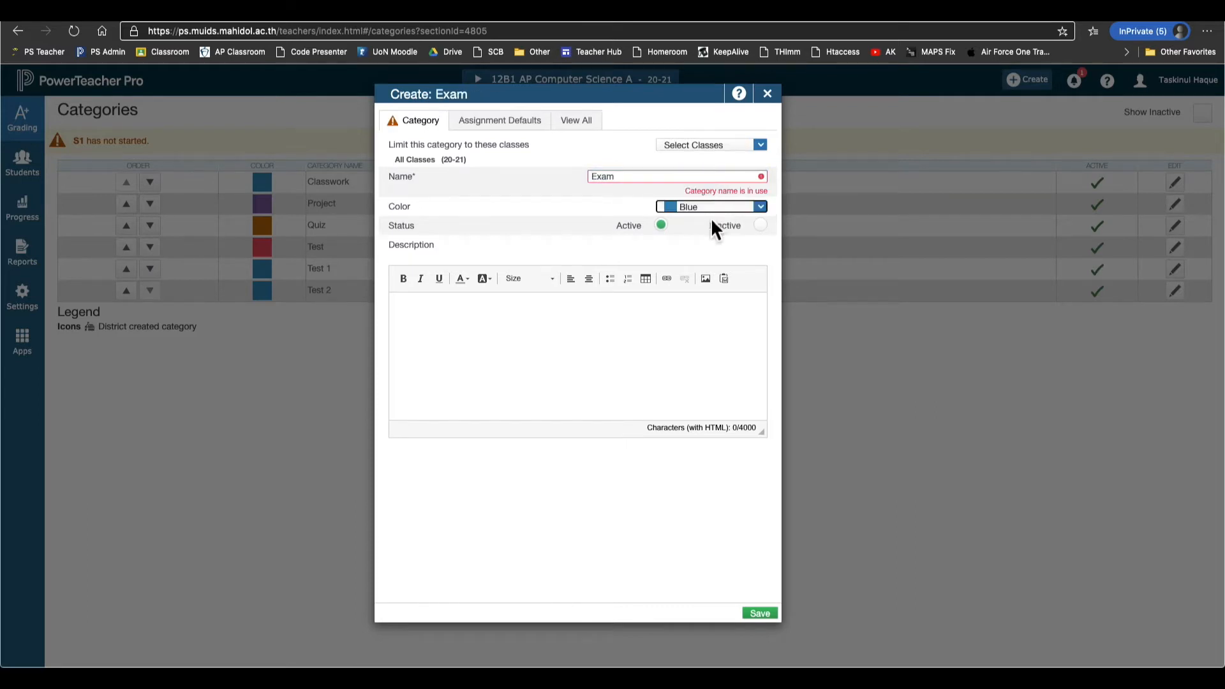
pyautogui.click(717, 208)
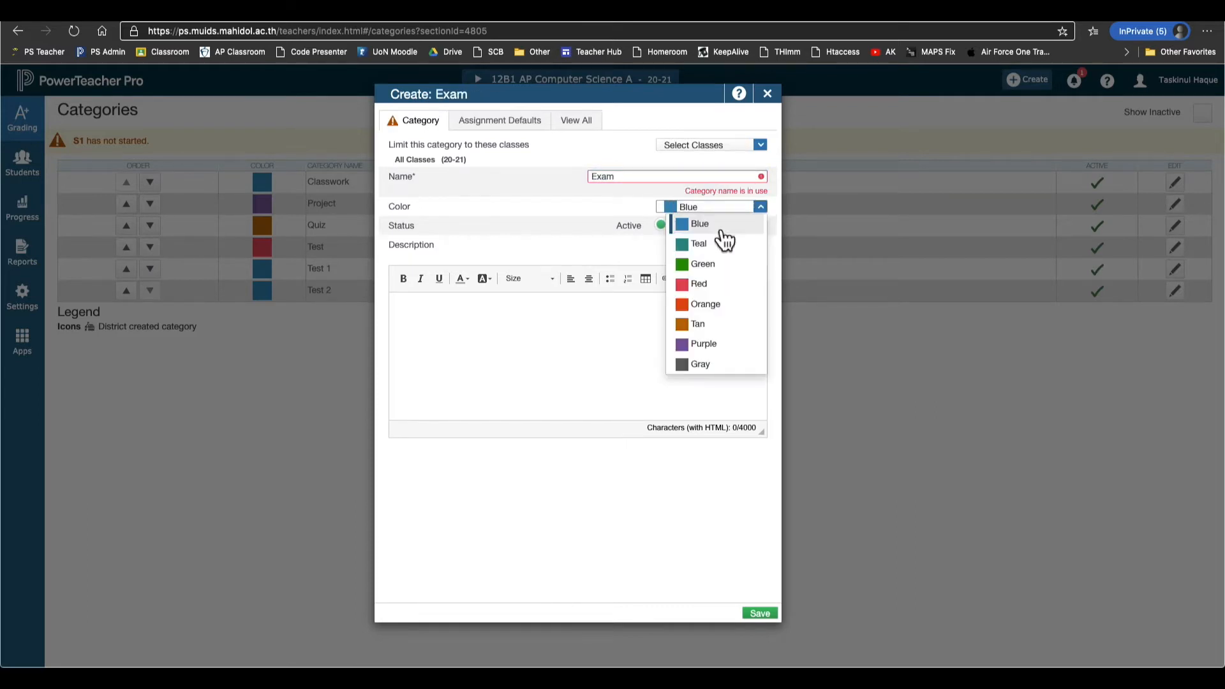
pyautogui.click(720, 304)
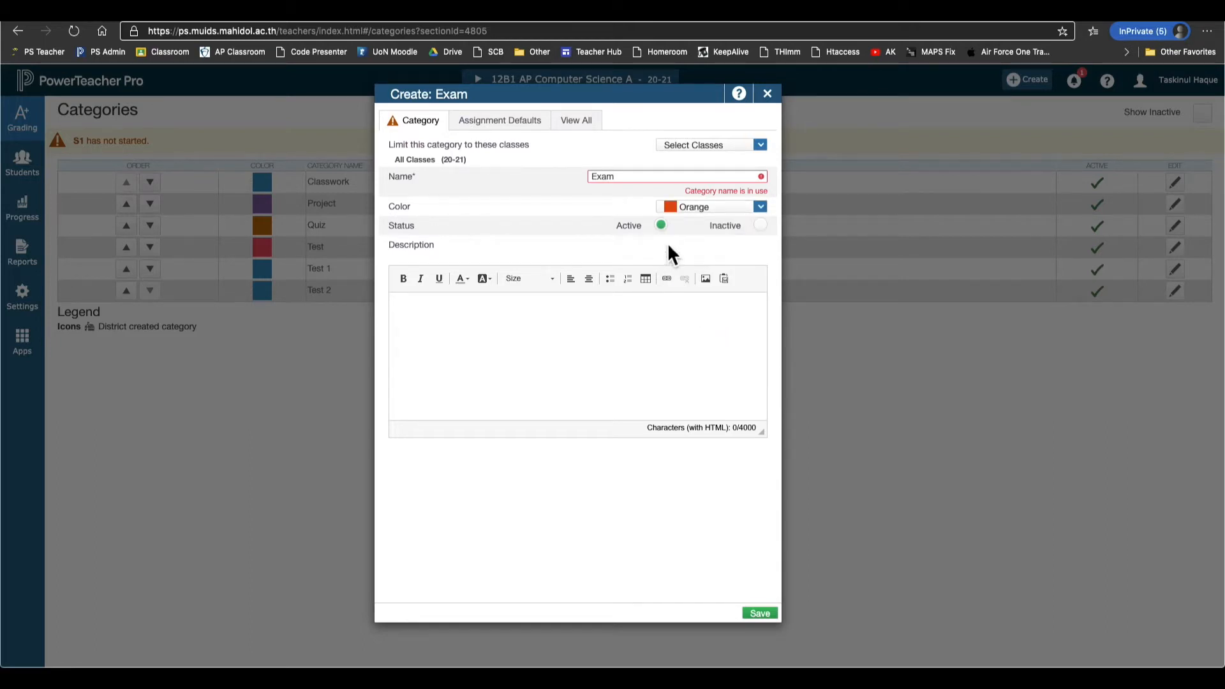
pyautogui.click(521, 317)
# Limit the Exam category to the 12B1 AP Computer Science A class.
pyautogui.click(734, 146)
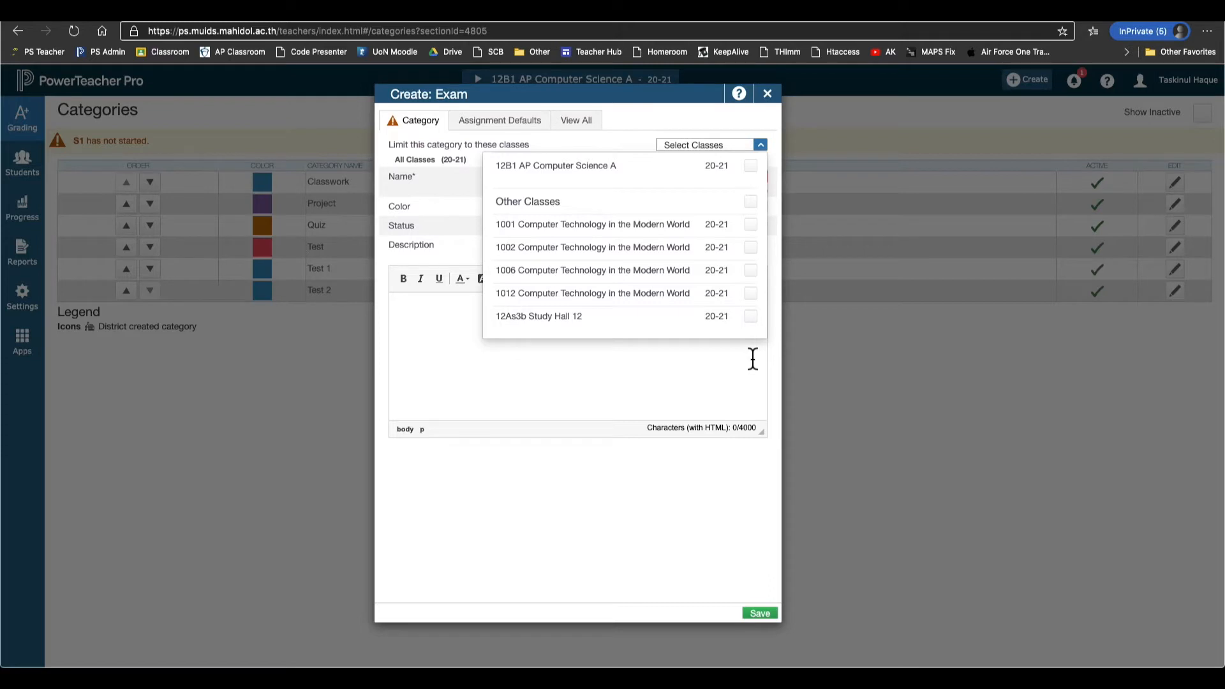
pyautogui.click(751, 167)
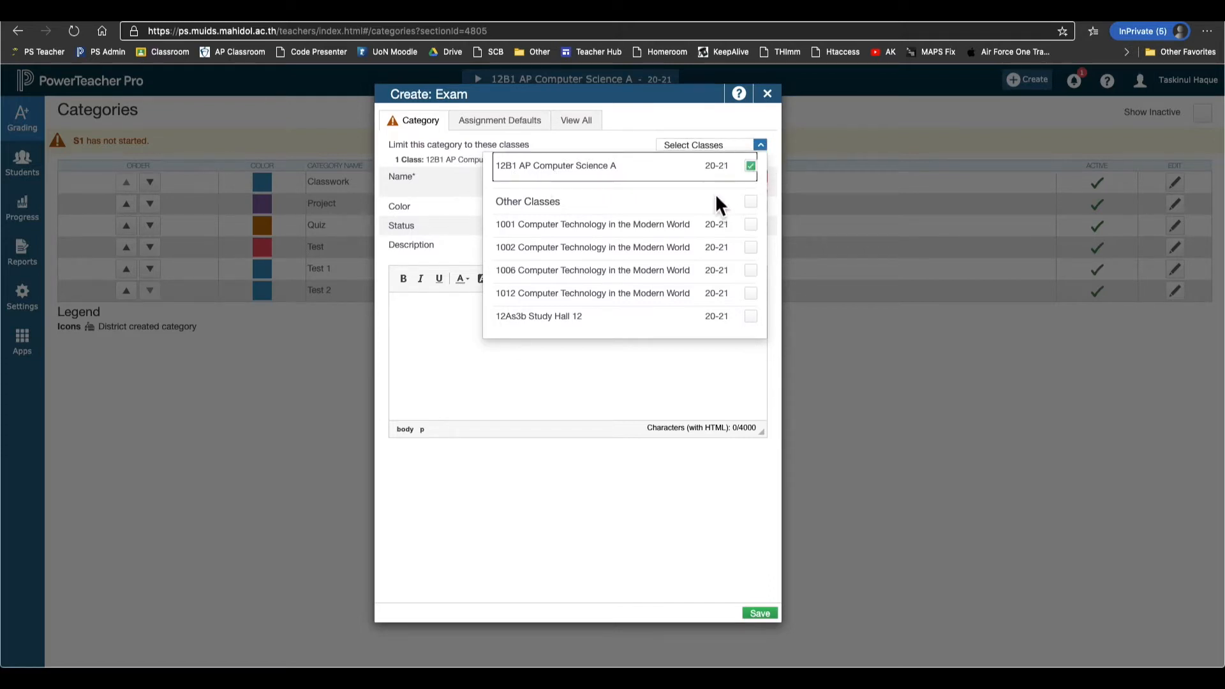
pyautogui.click(596, 468)
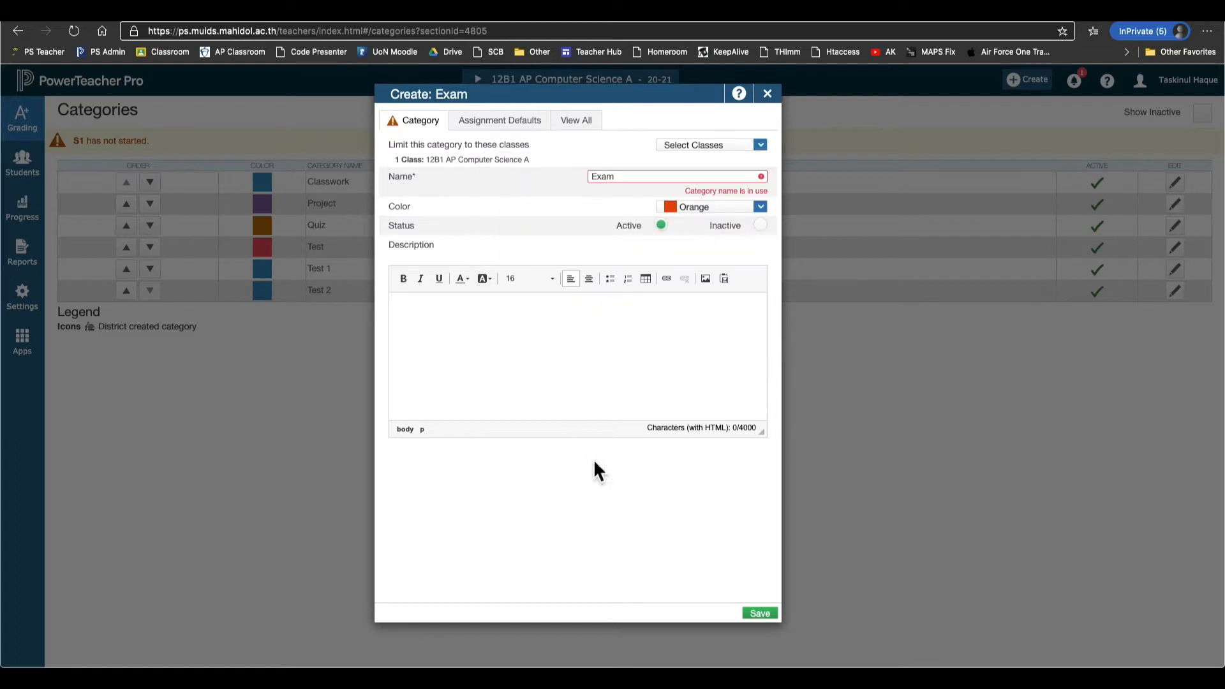
pyautogui.click(525, 128)
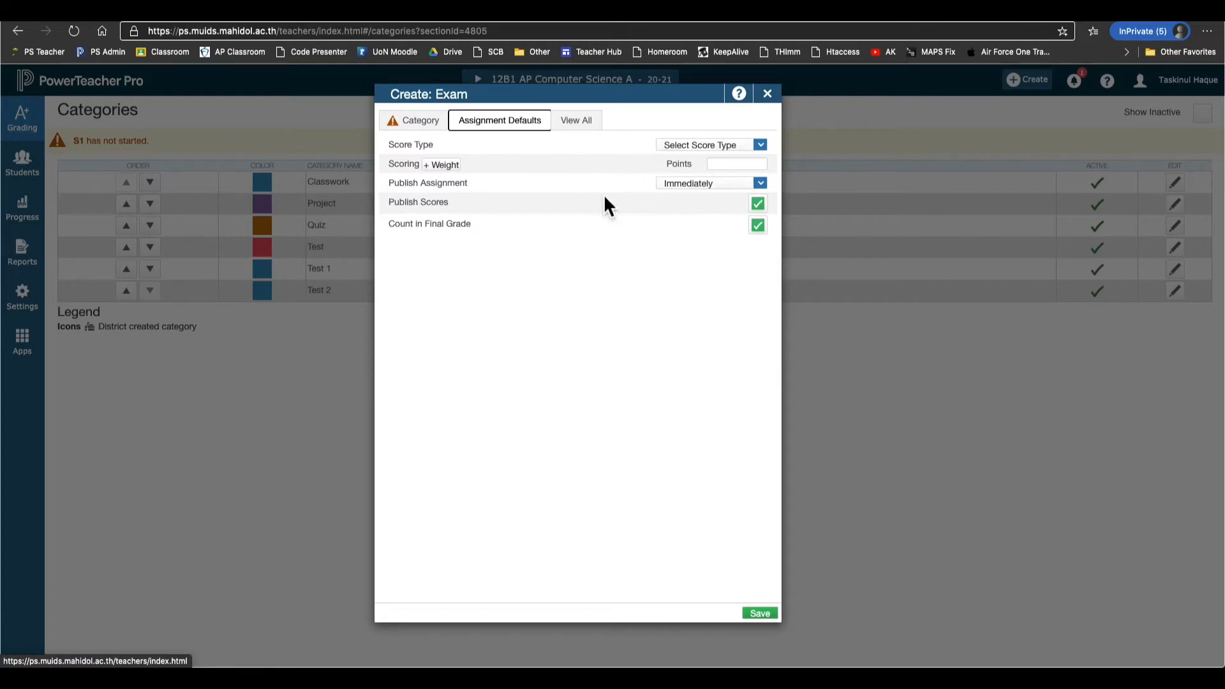
# Check the assignment defaults and category list, then try saving Exam, which is rejected as already in use.
pyautogui.click(714, 166)
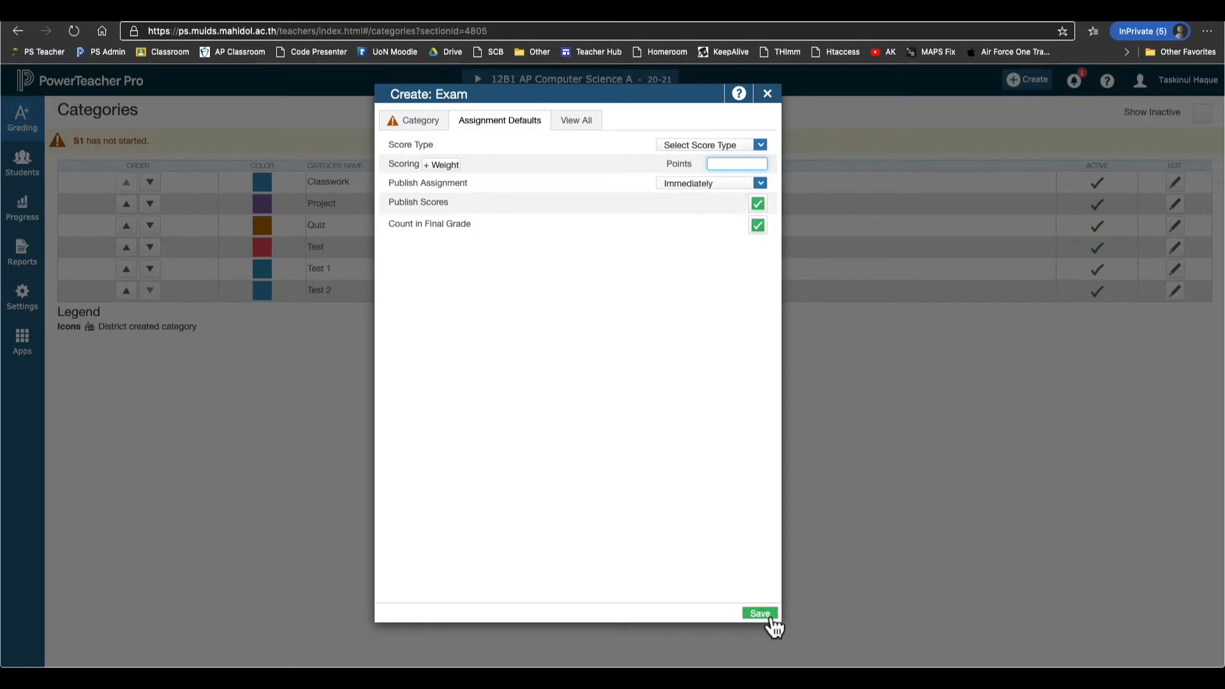
pyautogui.click(581, 127)
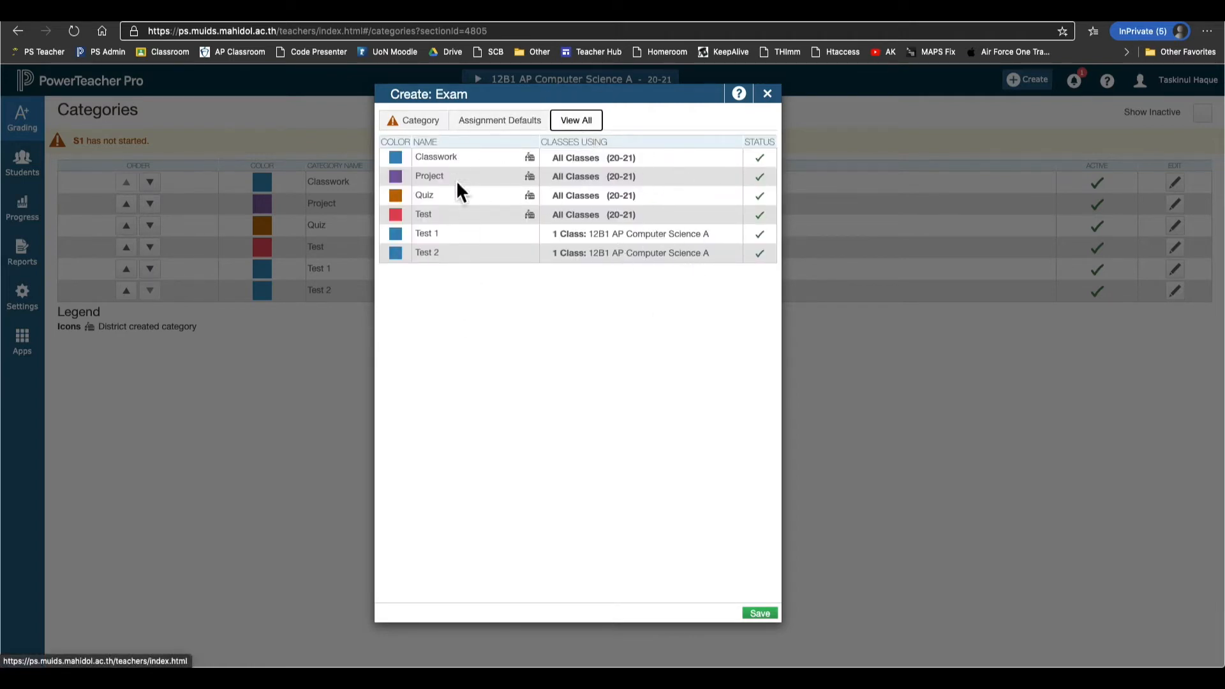
pyautogui.click(438, 127)
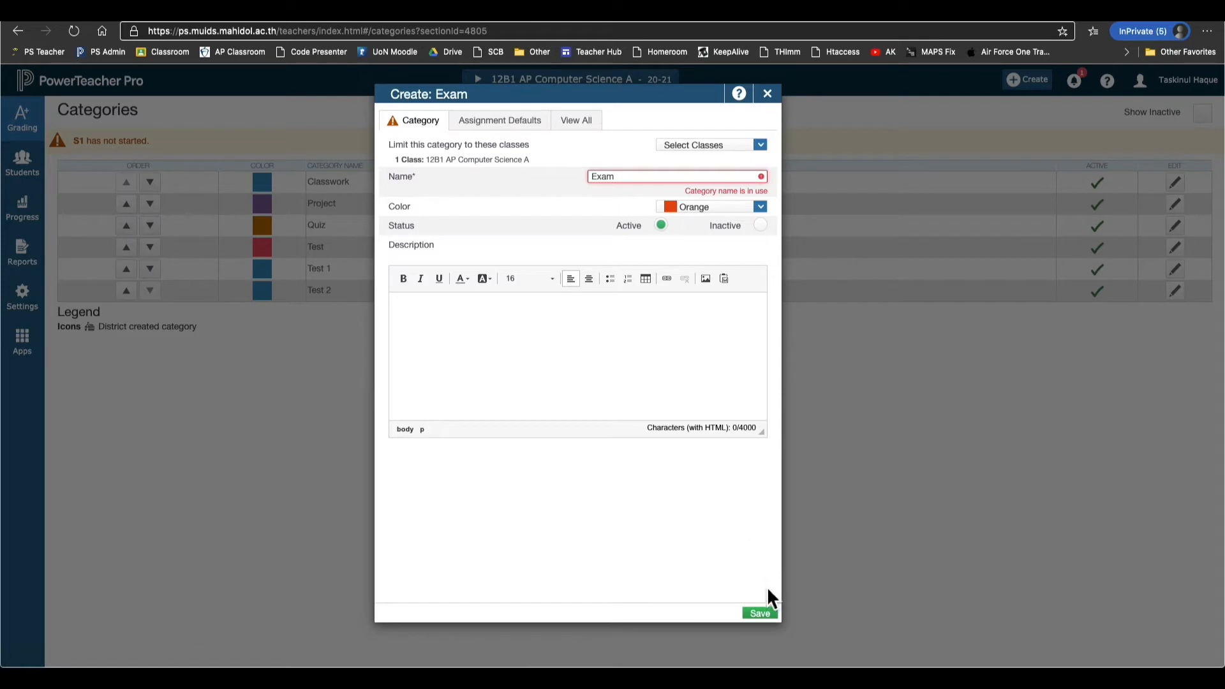
pyautogui.click(765, 616)
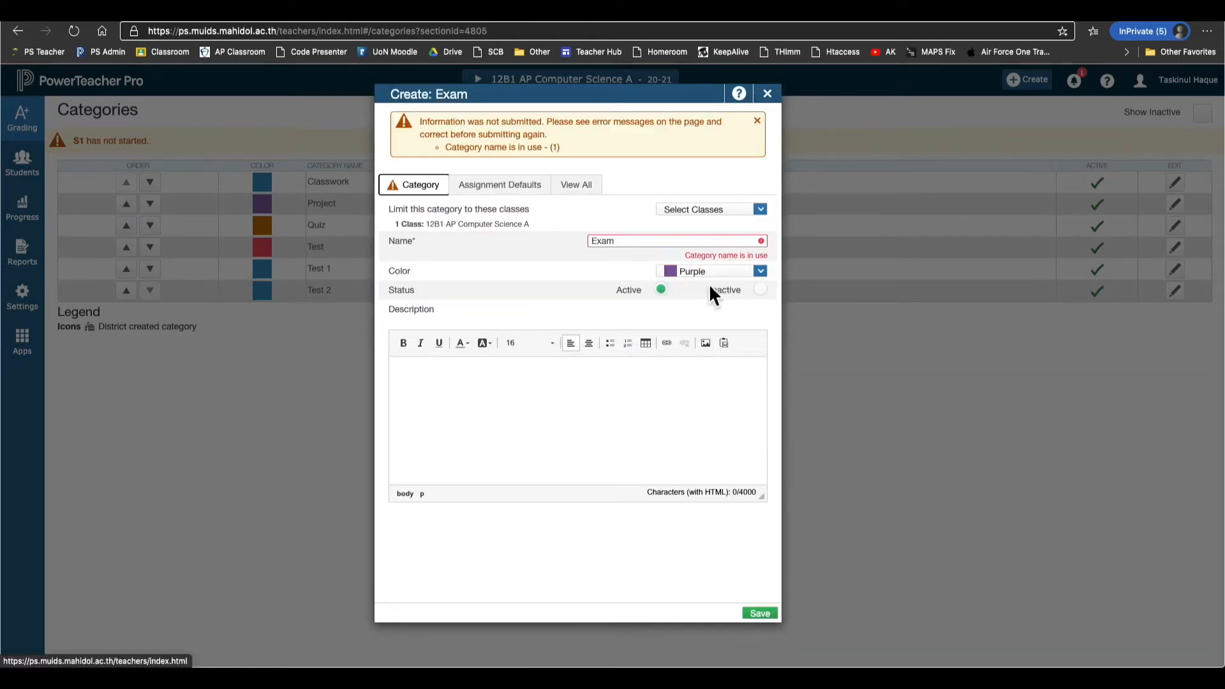
# Rename the category from Exam to PArticipation and save it.
pyautogui.doubleClick(676, 246)
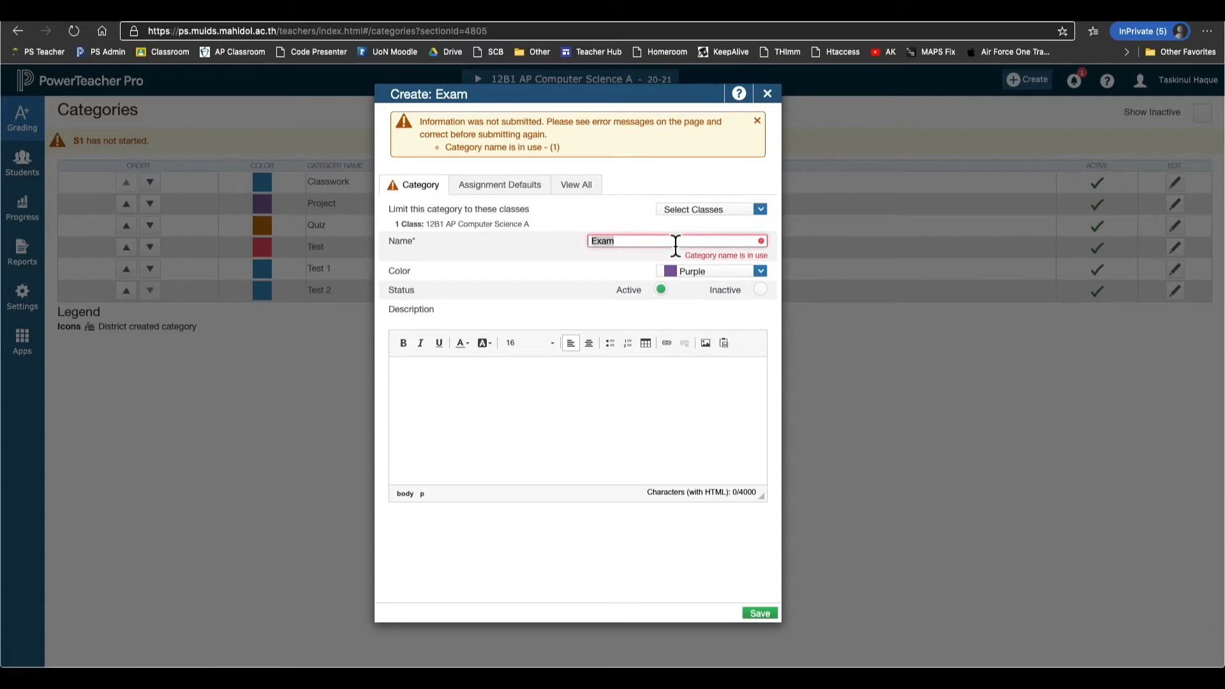
pyautogui.write('PArtic')
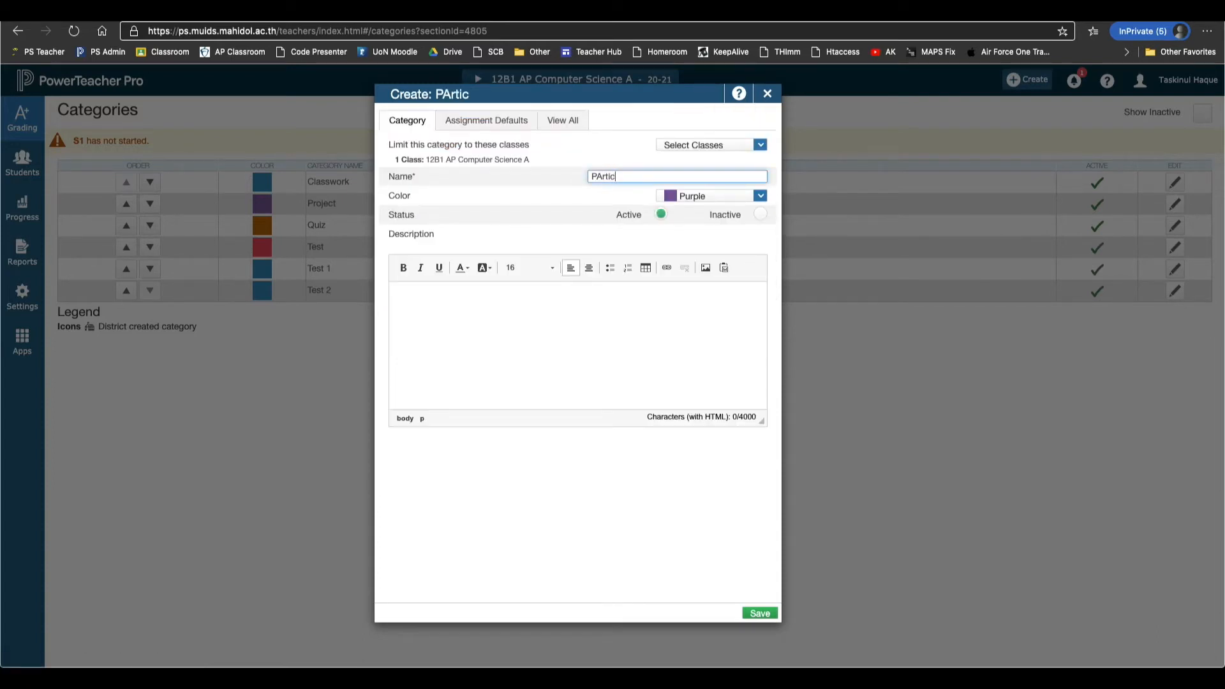
pyautogui.write('ipation')
pyautogui.click(763, 616)
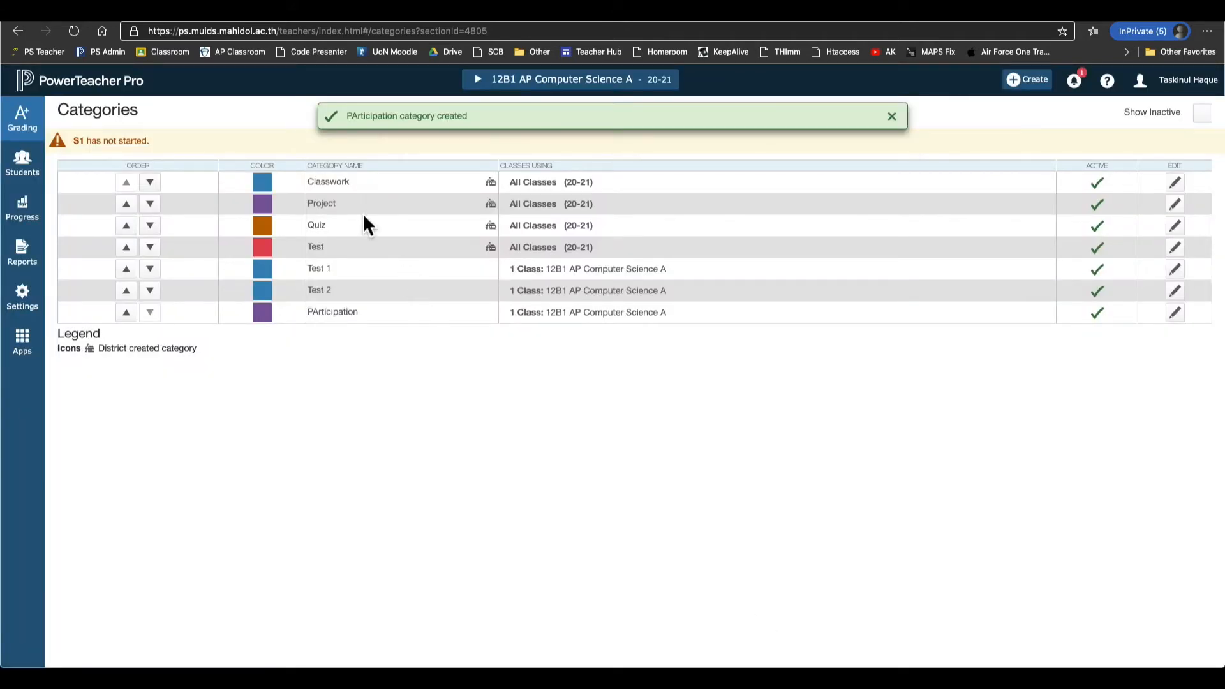
pyautogui.doubleClick(351, 312)
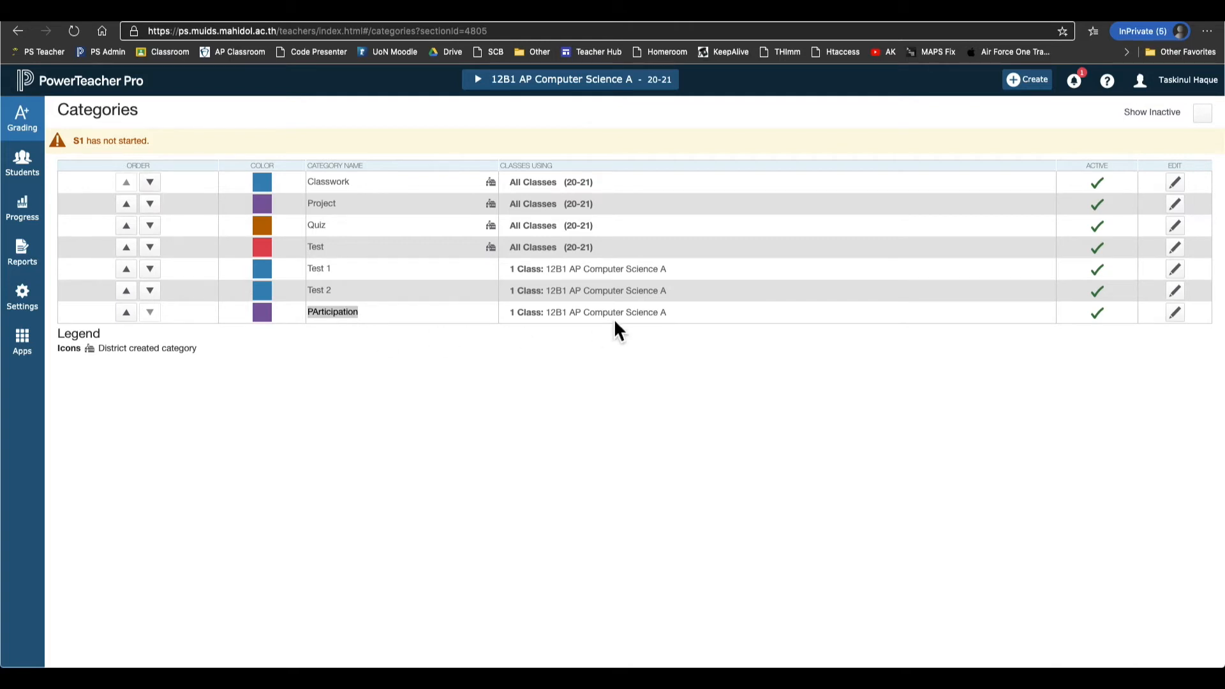
pyautogui.click(42, 307)
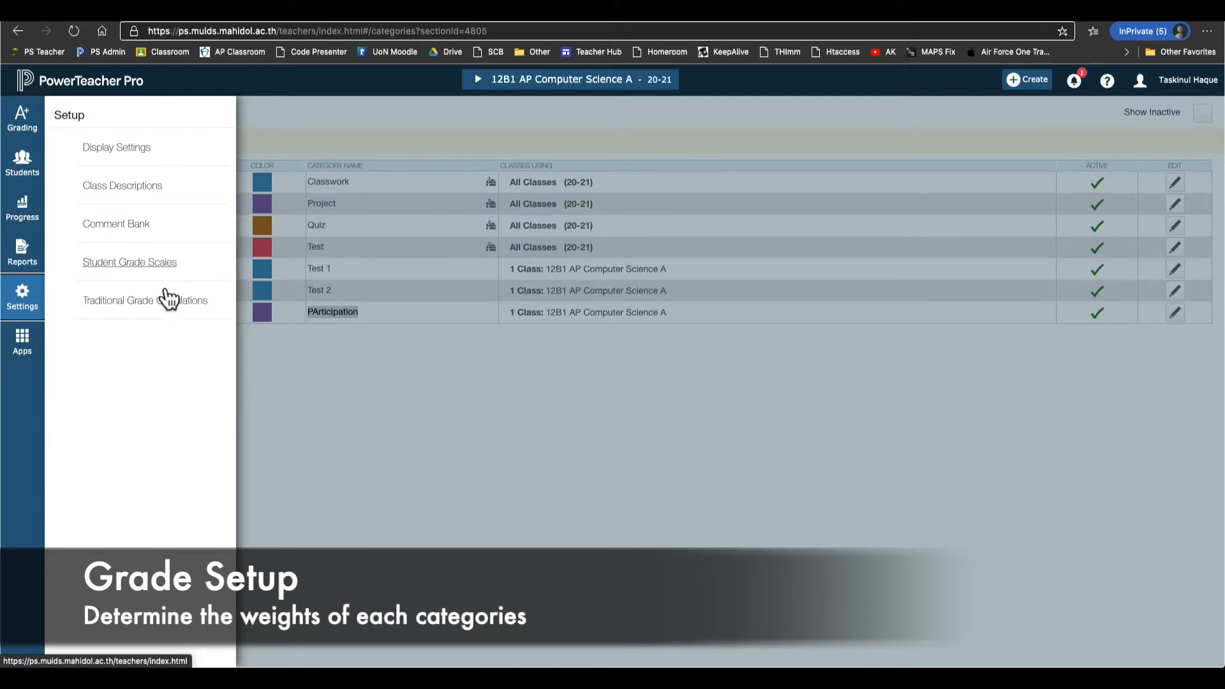
# Open Traditional Grade Calculations and expand the 12B1 AP Computer Science A term formulas.
pyautogui.click(179, 320)
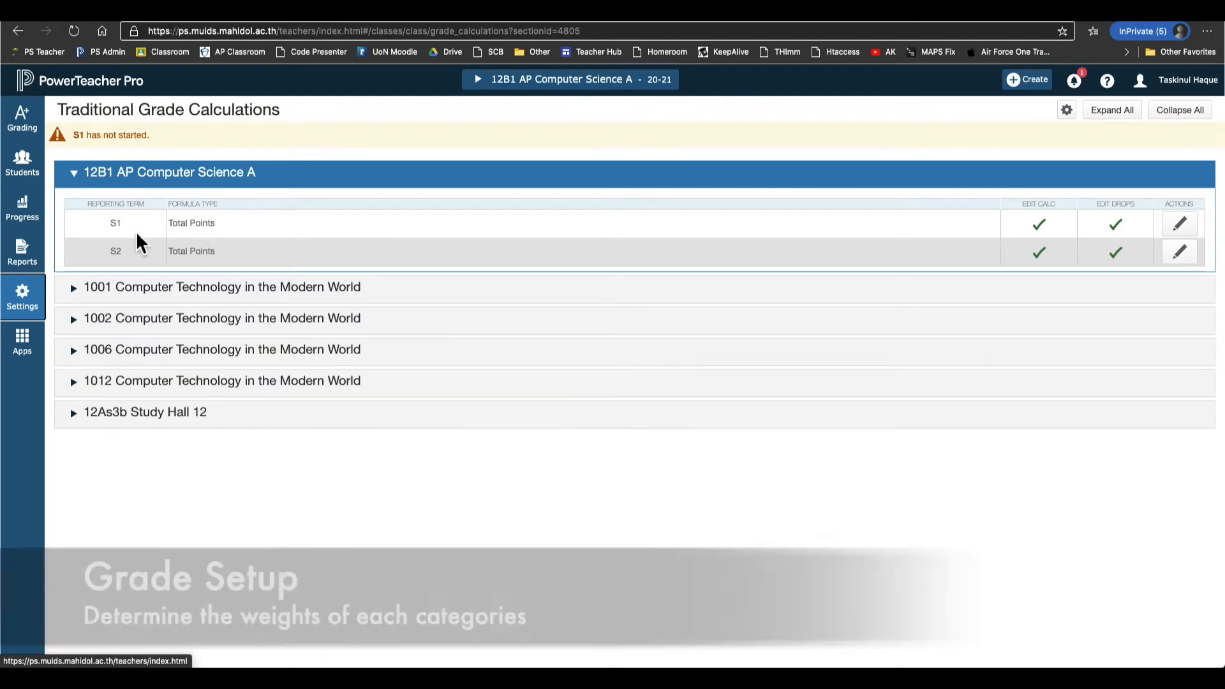
pyautogui.click(356, 182)
pyautogui.click(328, 234)
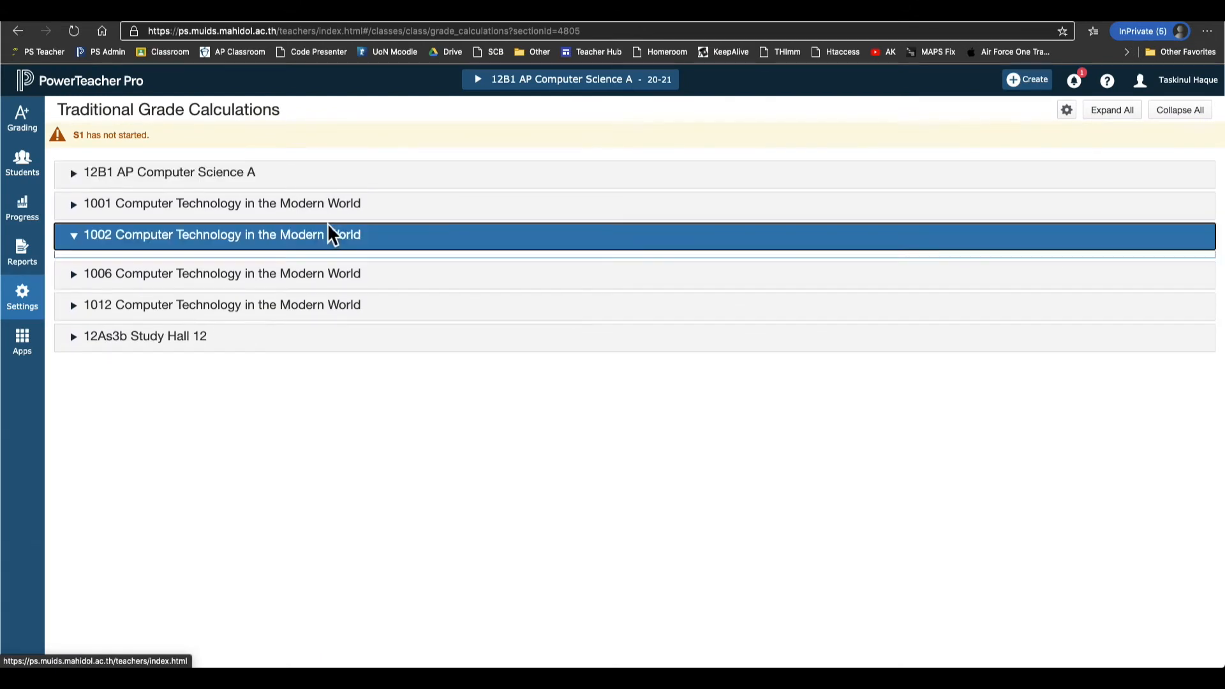
pyautogui.click(328, 231)
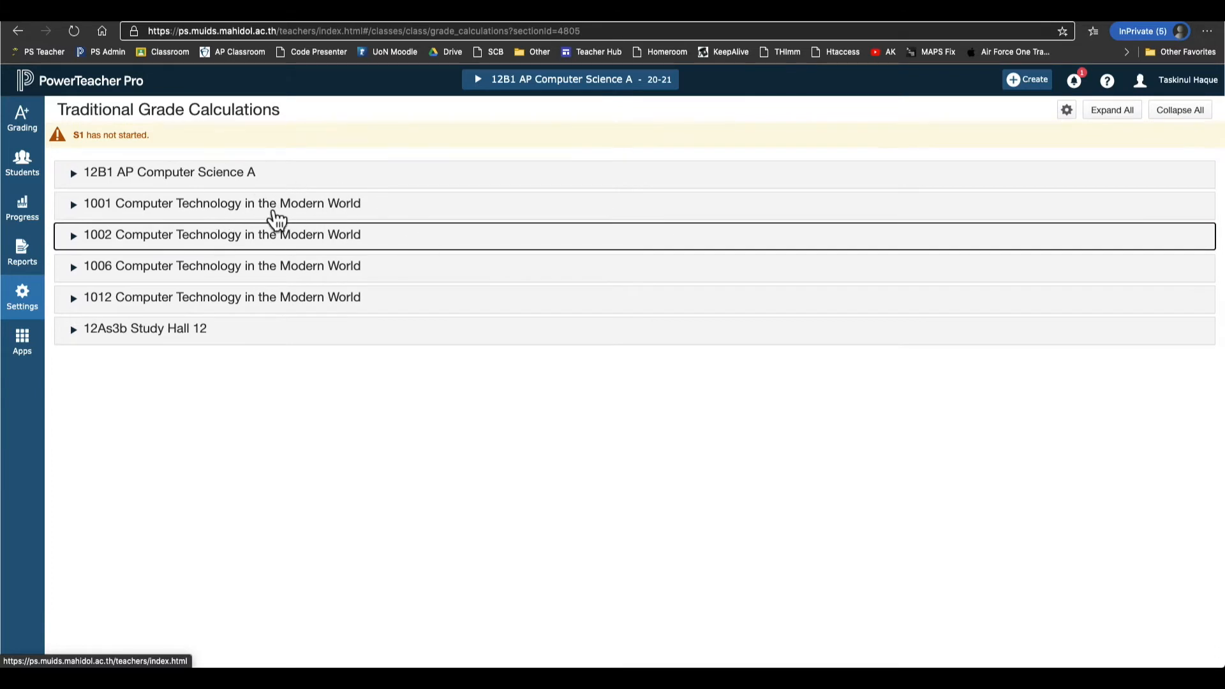
pyautogui.click(270, 182)
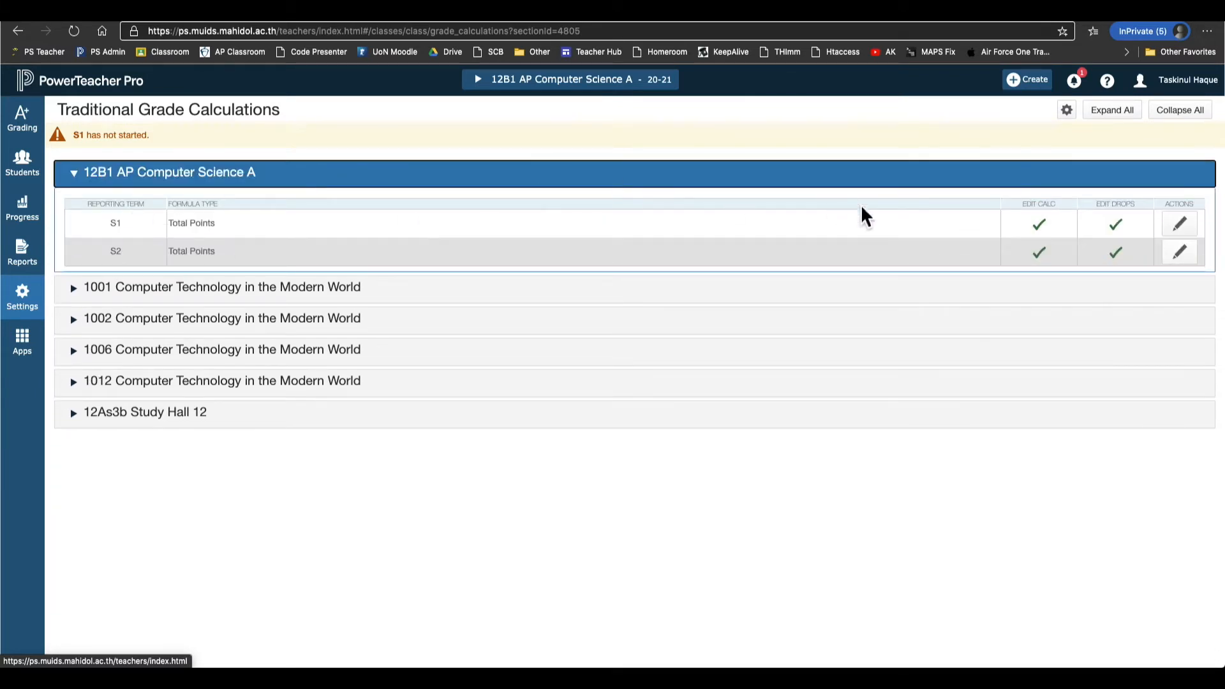
# Switch the S1 formula to Category Weighting with Project as the first category.
pyautogui.click(1178, 245)
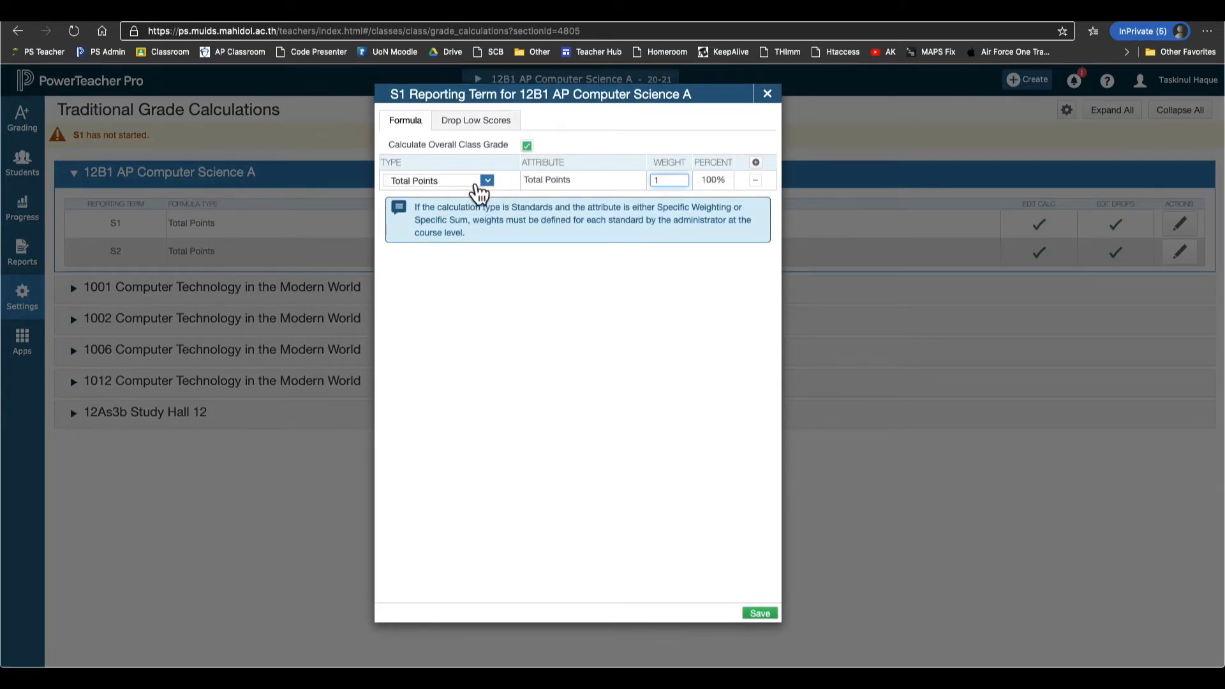
pyautogui.click(463, 191)
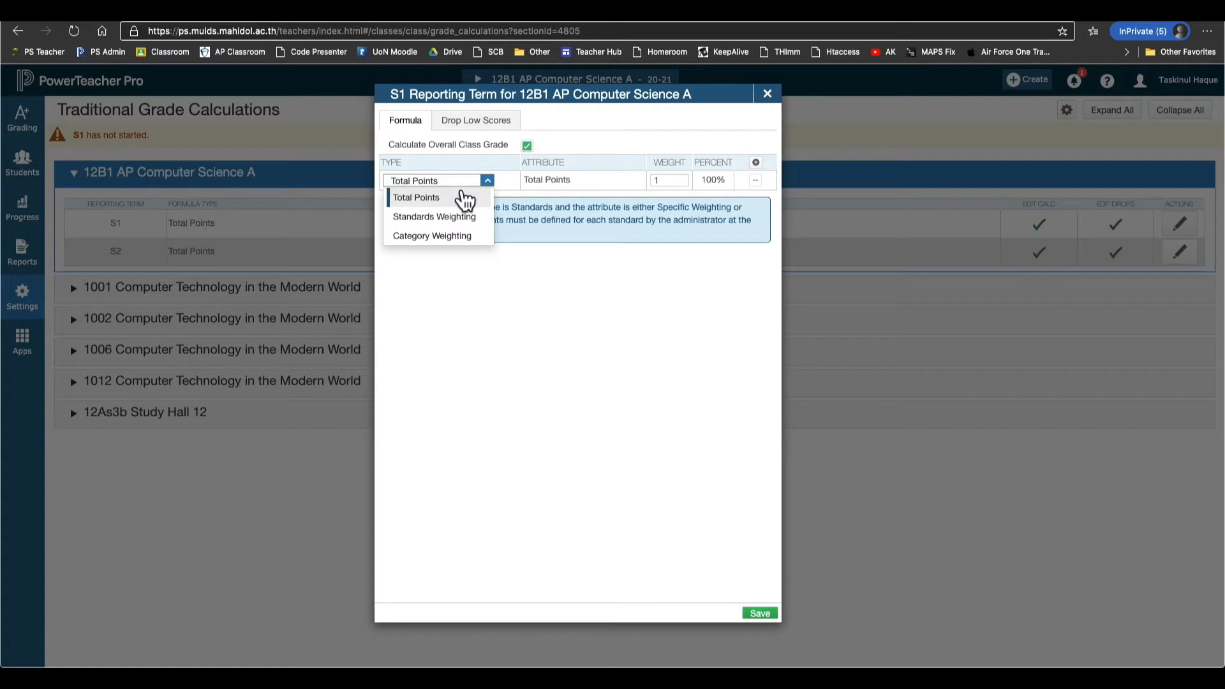
pyautogui.click(464, 237)
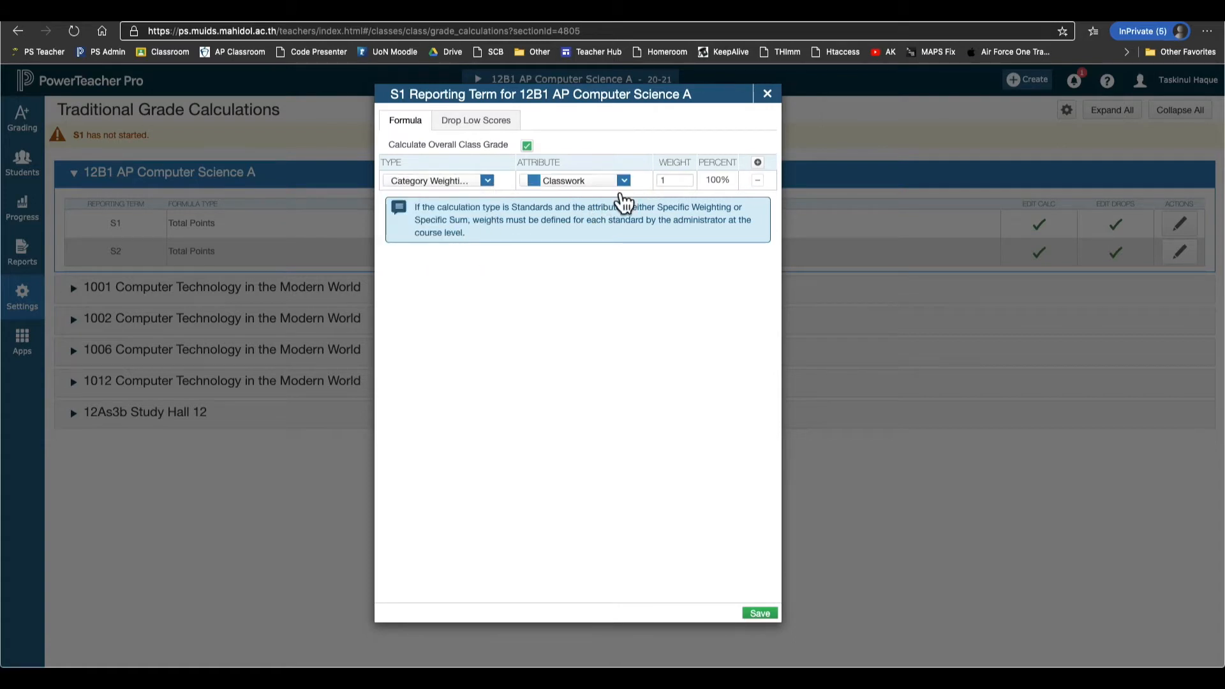
pyautogui.click(623, 184)
pyautogui.click(629, 221)
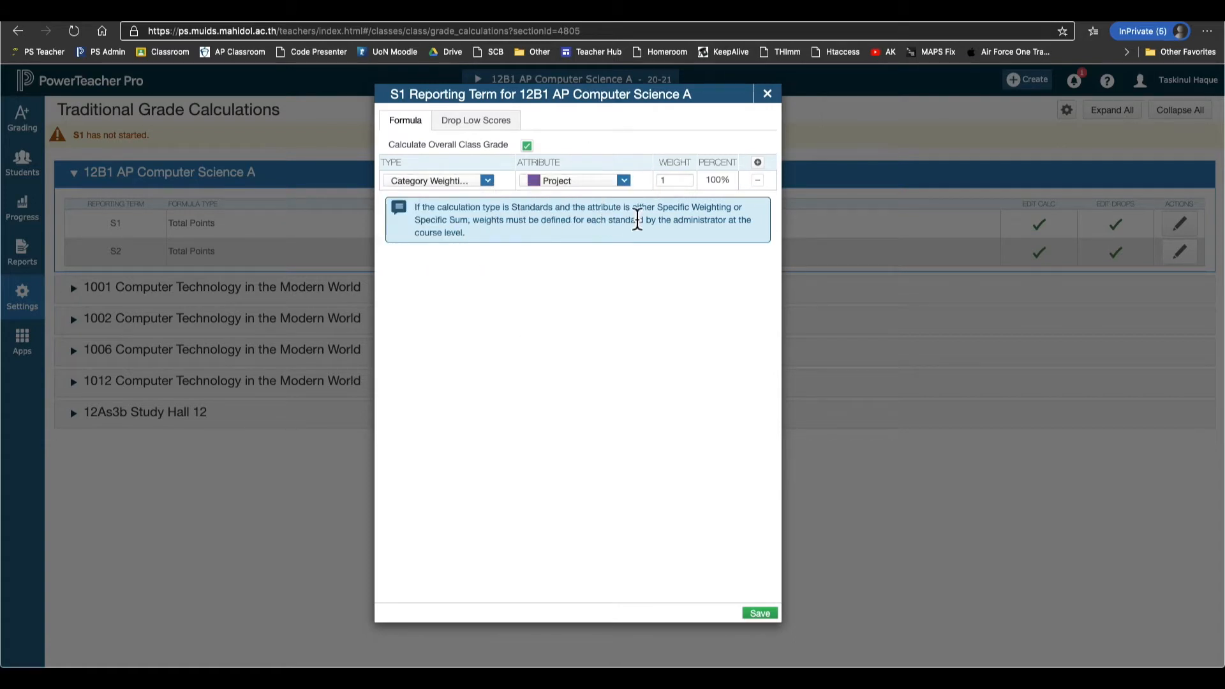
# Add two more category-weighted rows for Quiz and Test.
pyautogui.click(757, 162)
pyautogui.click(488, 200)
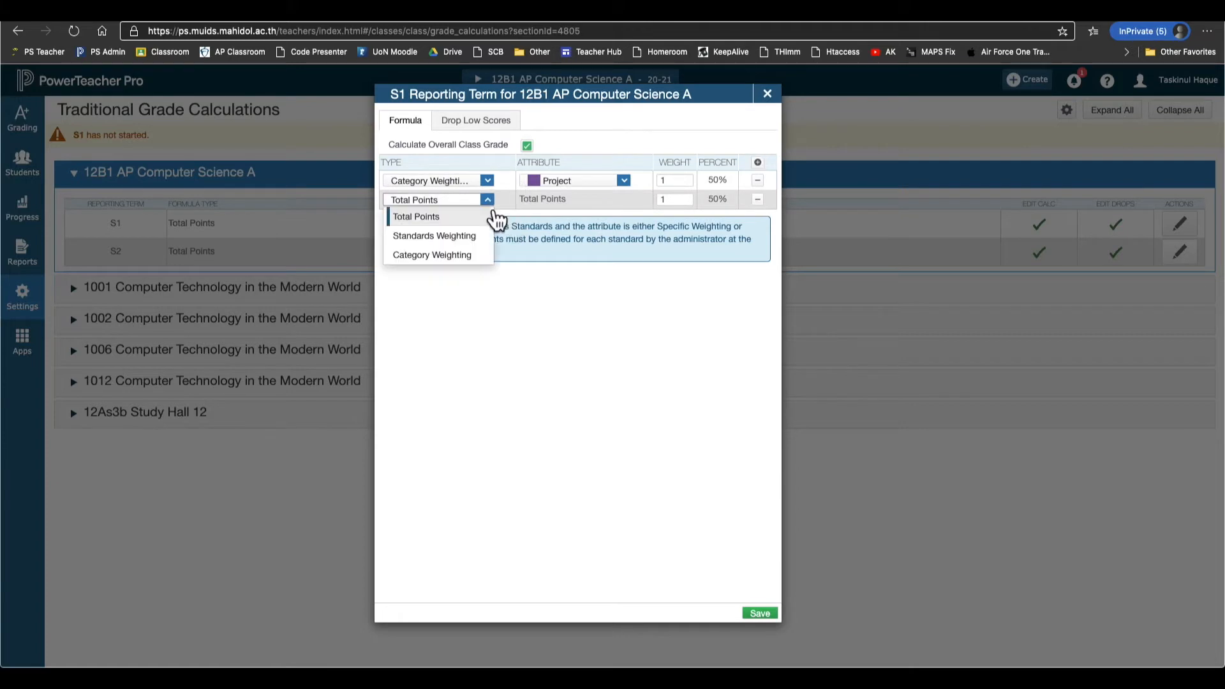
pyautogui.click(469, 254)
pyautogui.click(590, 200)
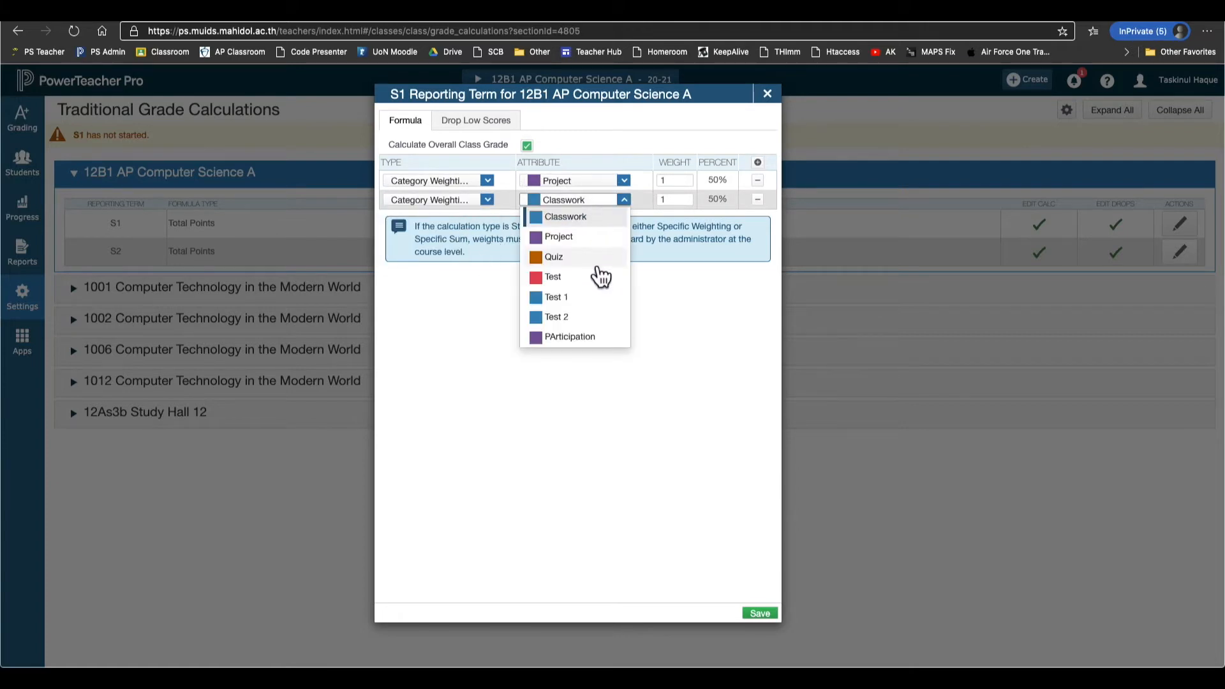
pyautogui.click(596, 258)
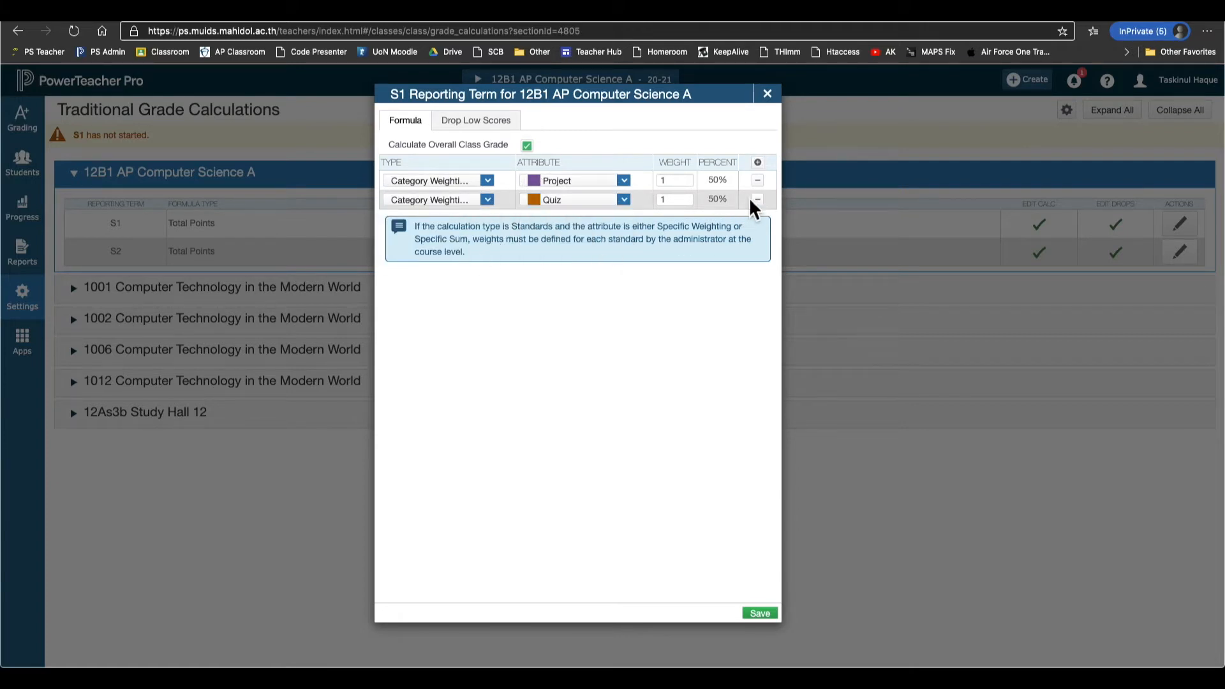
pyautogui.click(757, 162)
pyautogui.click(472, 218)
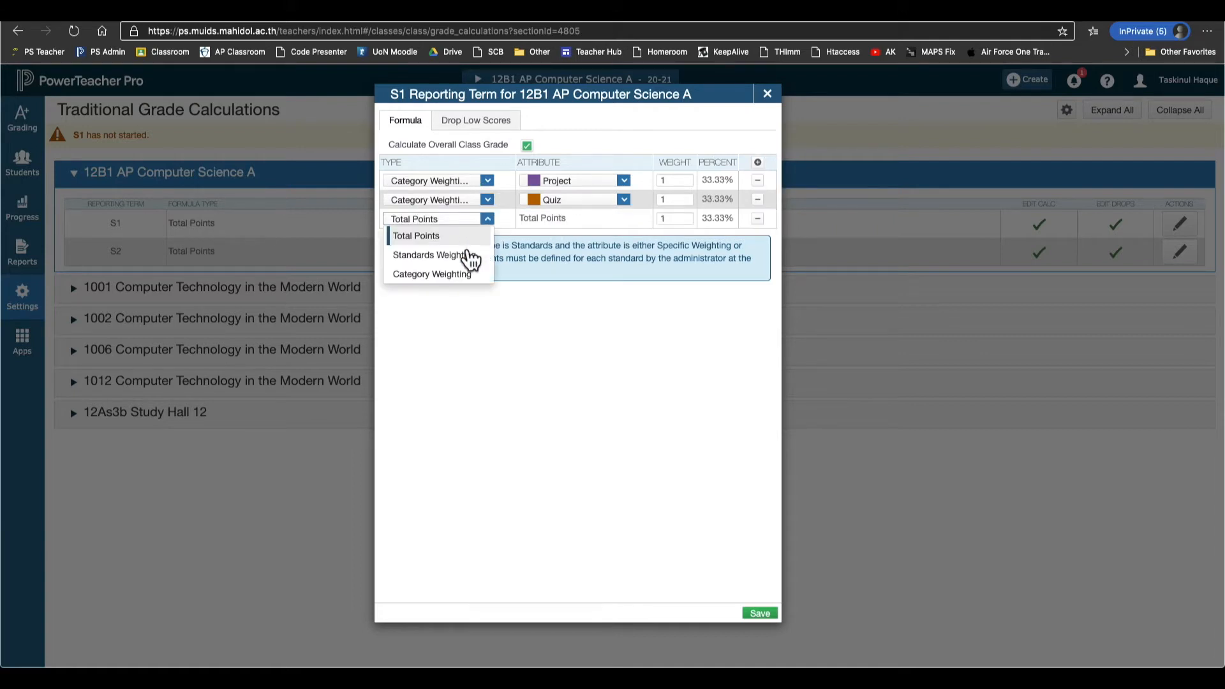
pyautogui.click(469, 274)
pyautogui.click(623, 218)
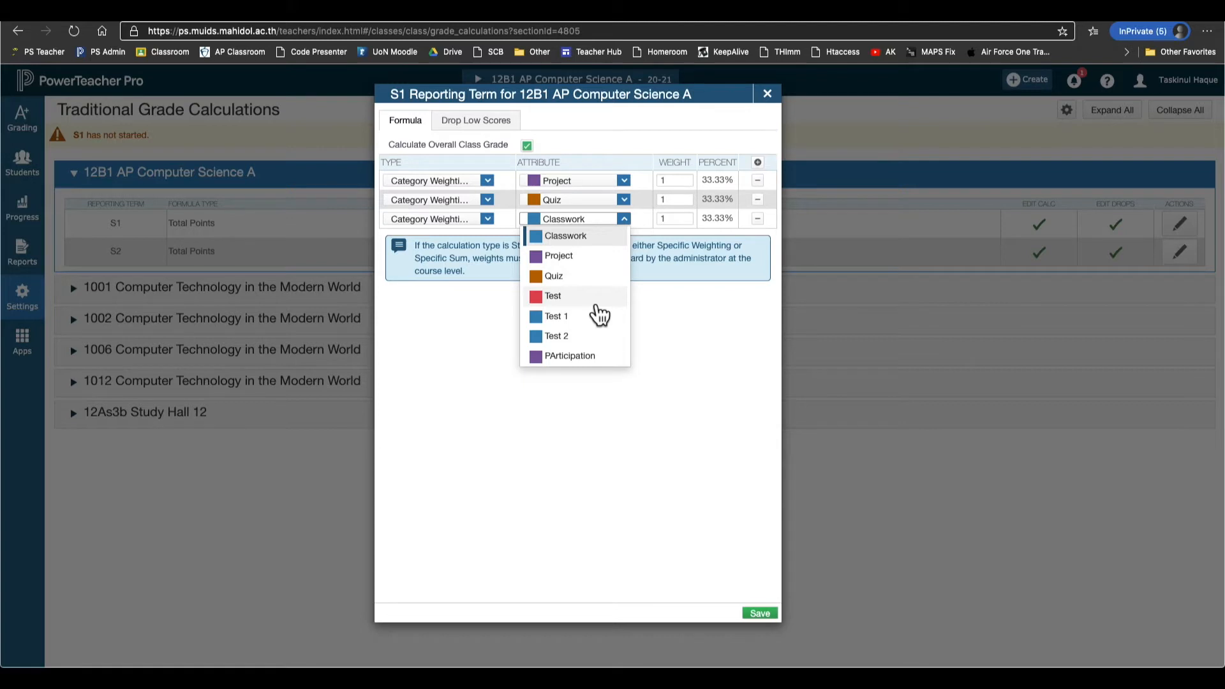
pyautogui.click(597, 298)
pyautogui.click(679, 182)
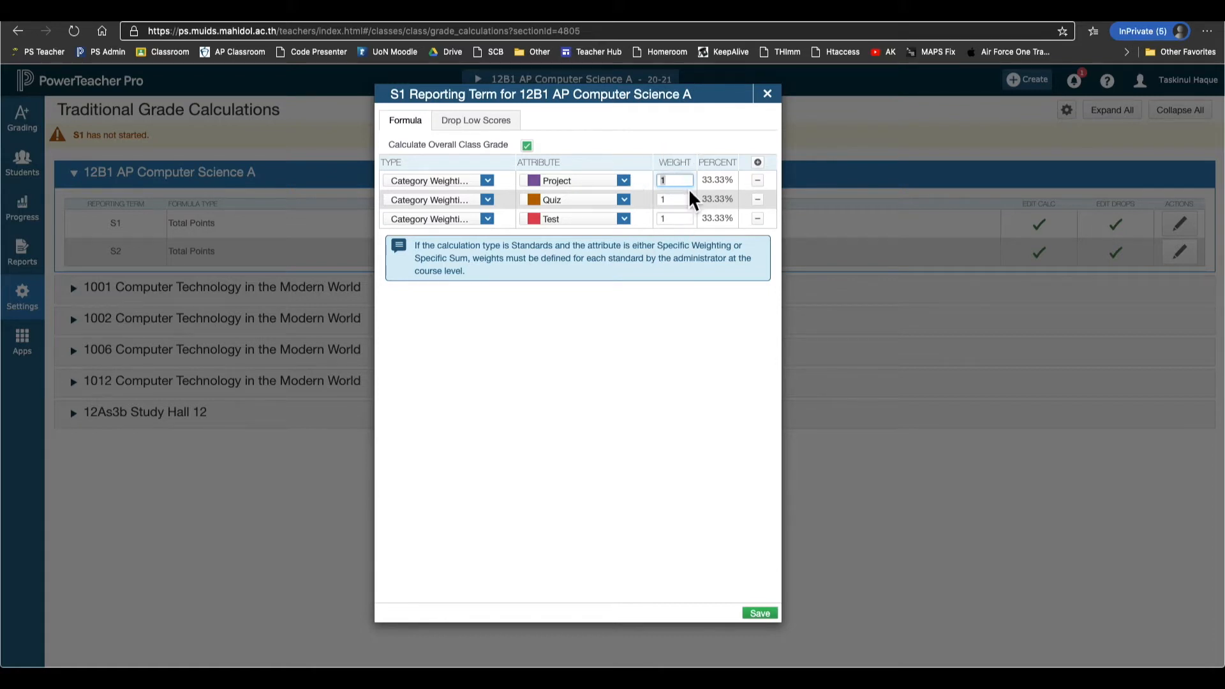
# Enter weights of 40 for Project, 10 for Quiz and 20 for Test.
pyautogui.write('40')
pyautogui.click(687, 204)
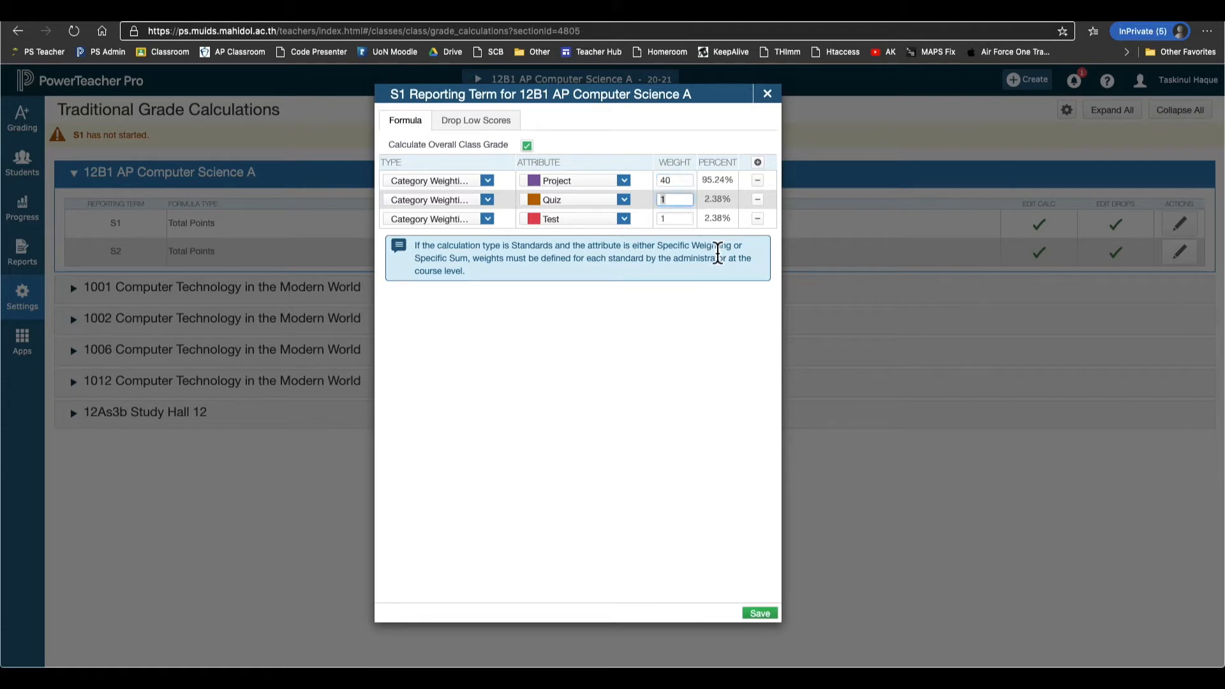
pyautogui.write('10')
pyautogui.click(690, 222)
pyautogui.write('20')
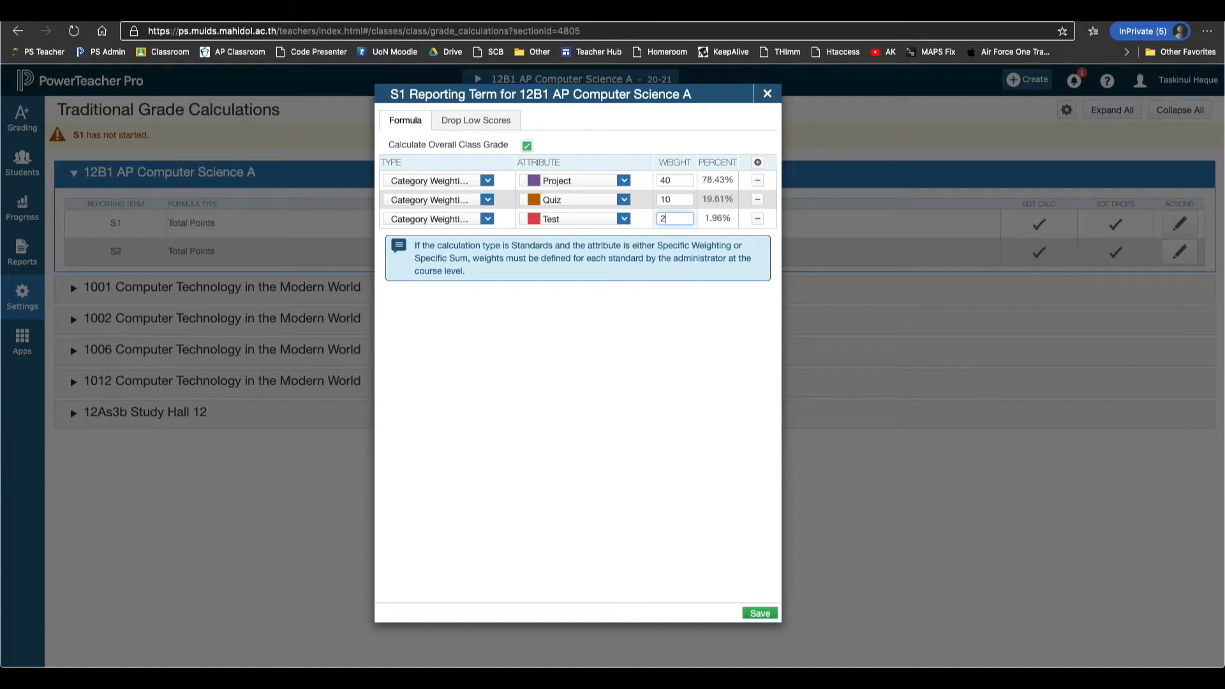
pyautogui.click(710, 335)
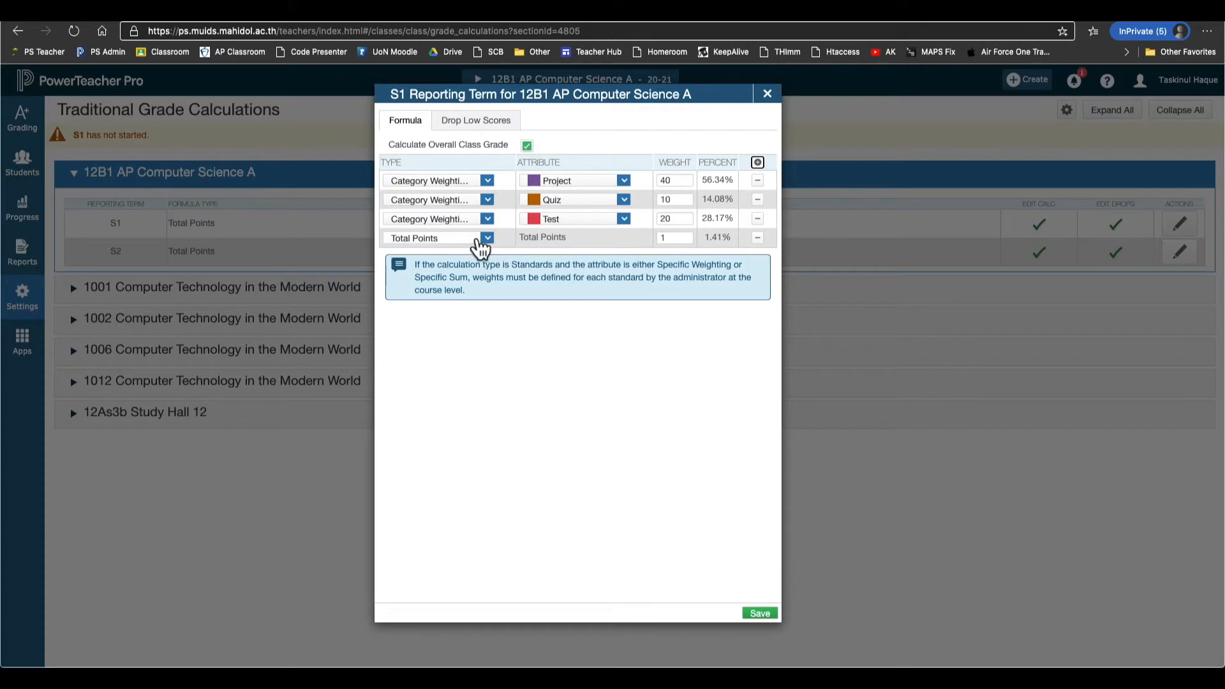
# Make the fourth row category-weighted PArticipation with a weight of 30.
pyautogui.click(486, 239)
pyautogui.click(472, 309)
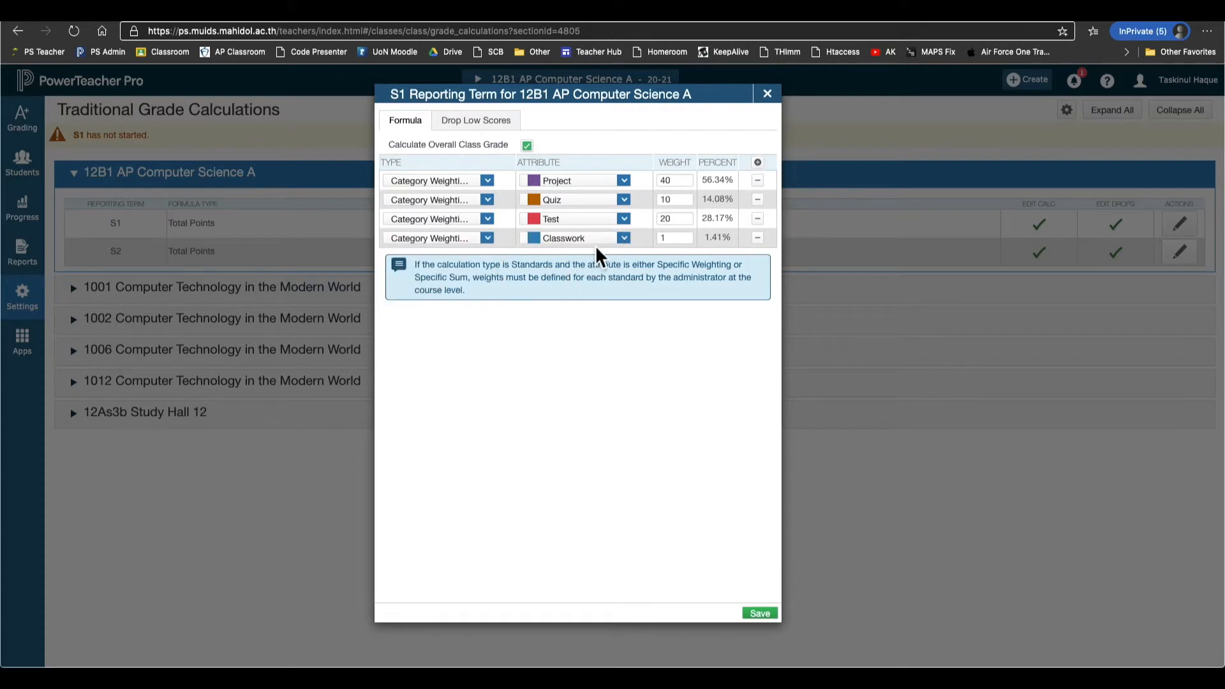
pyautogui.click(603, 240)
pyautogui.click(599, 377)
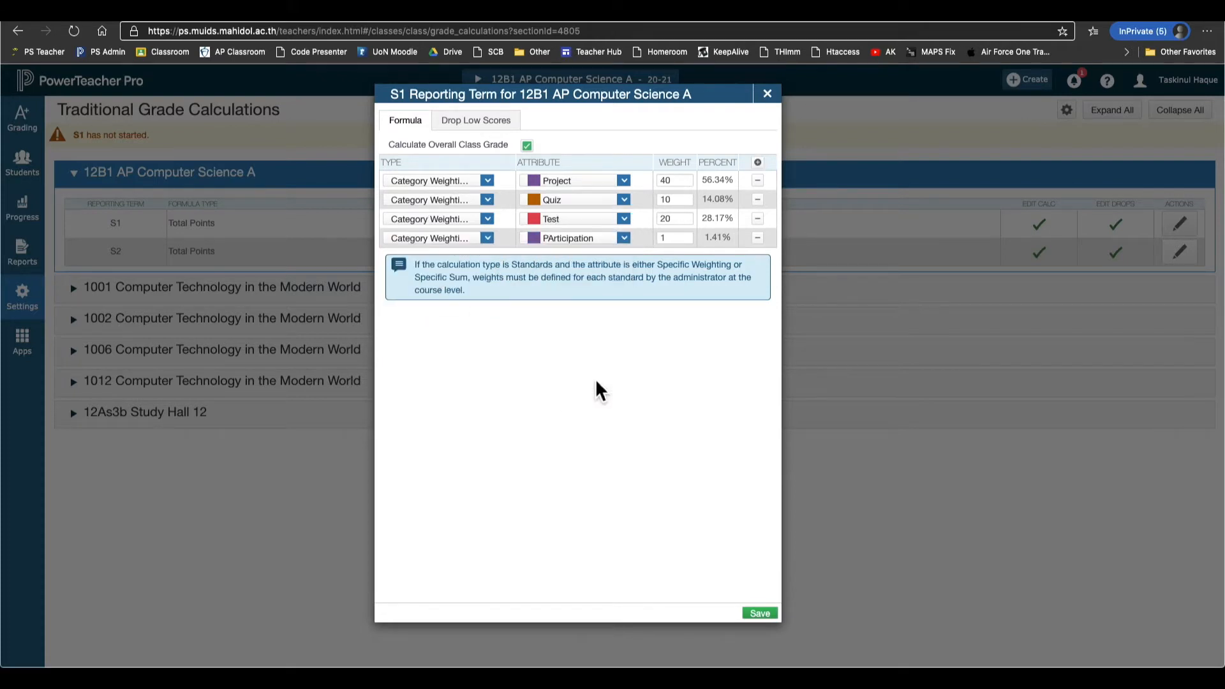
pyautogui.click(680, 241)
pyautogui.write('30')
pyautogui.click(691, 342)
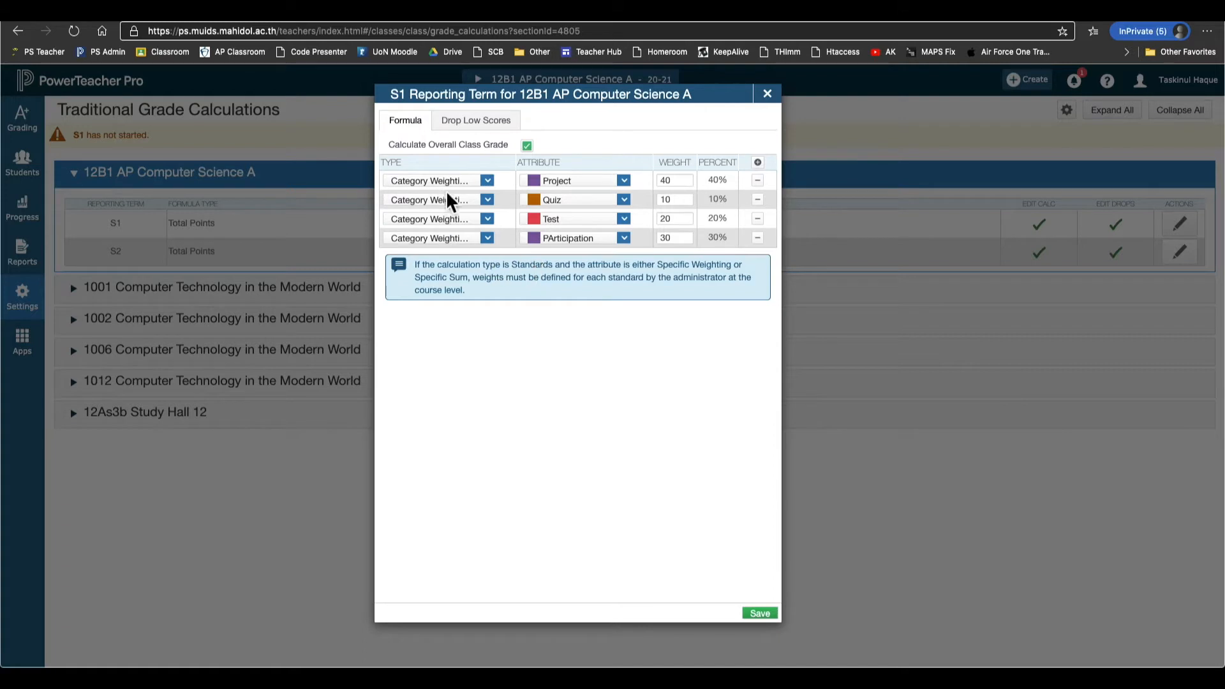
# Review the first row's calculation type choices without changing them.
pyautogui.click(463, 185)
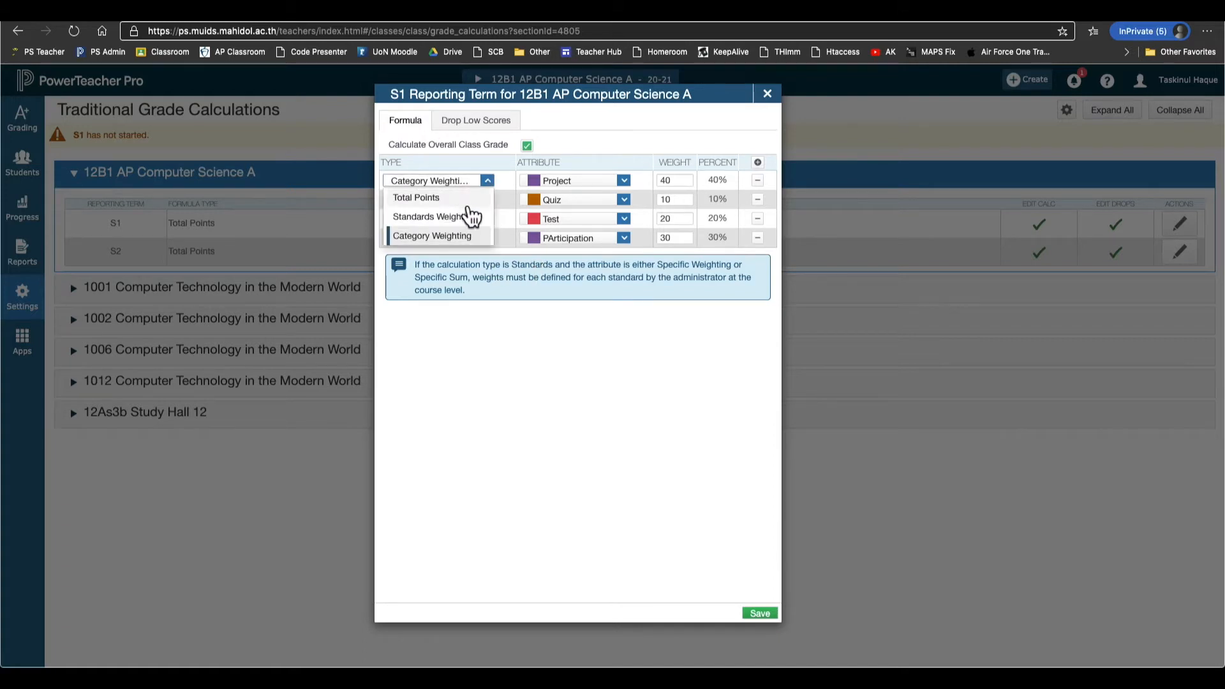
pyautogui.click(496, 348)
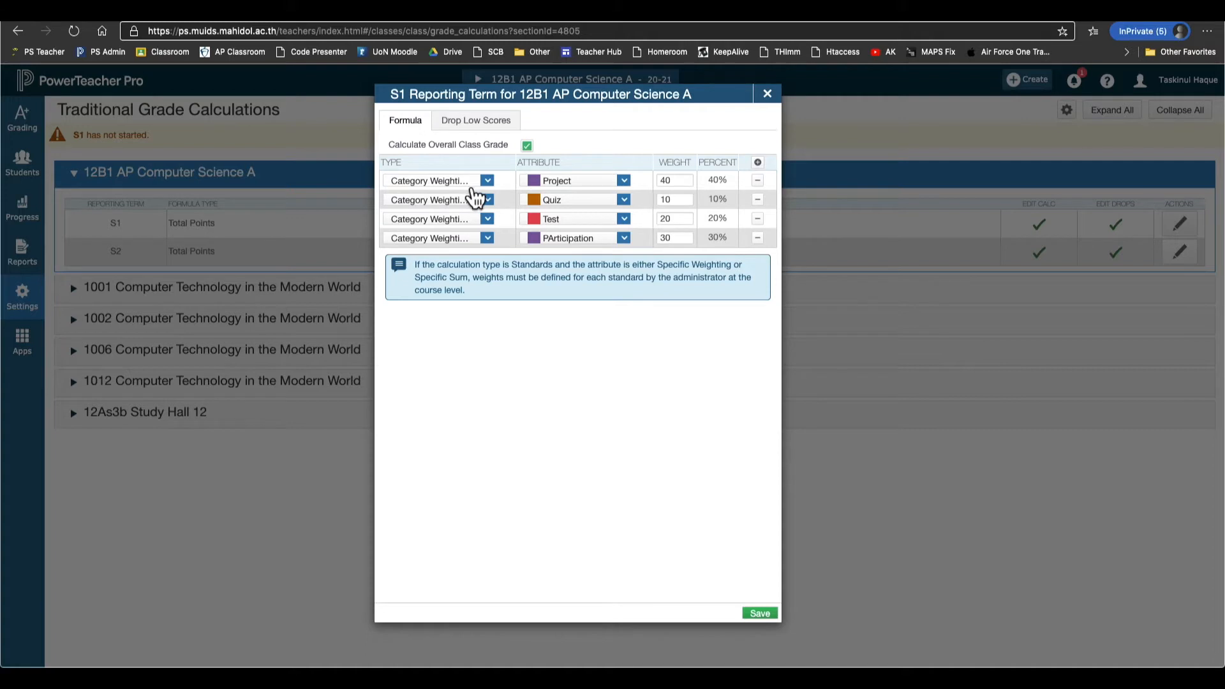
pyautogui.click(526, 144)
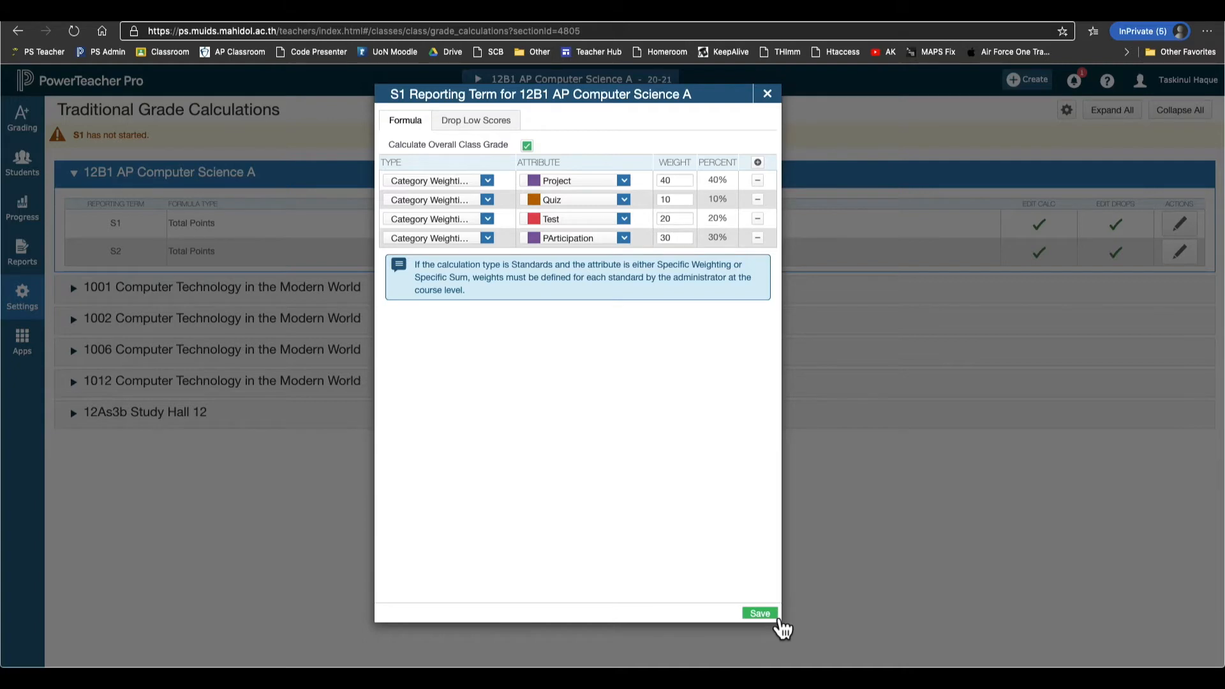
# Save the S1 Category Weighting calculation and reopen it to confirm the 40/10/20/30 weights.
pyautogui.click(772, 614)
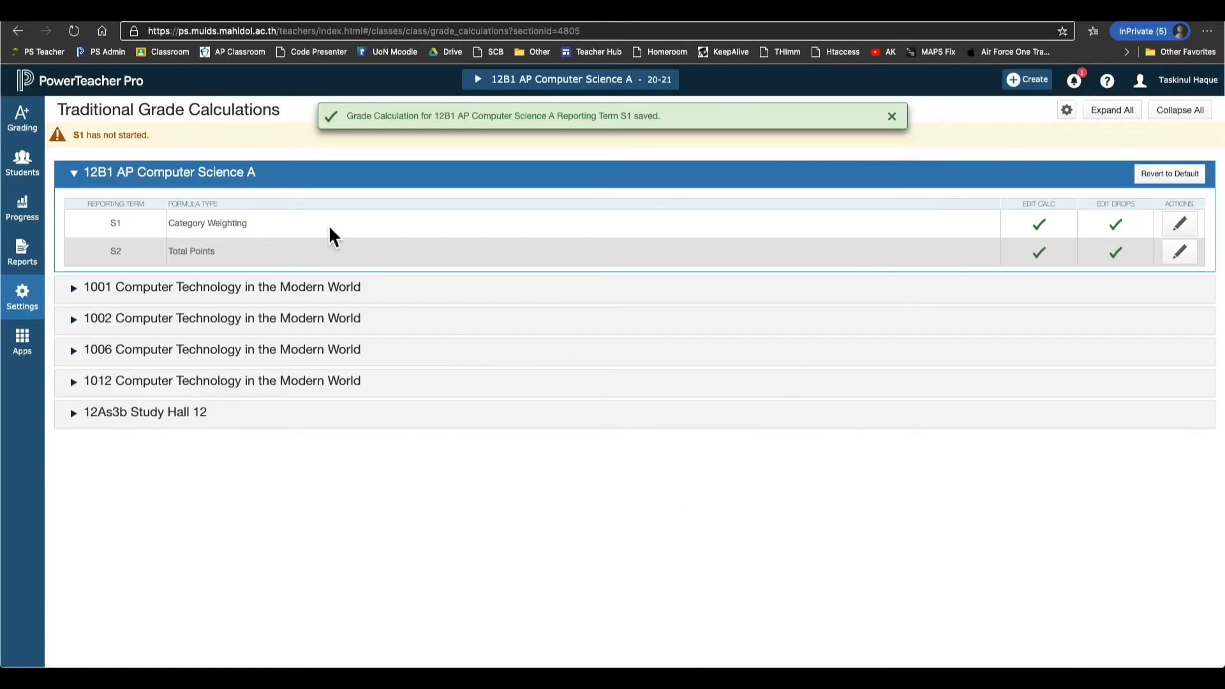
pyautogui.tripleClick(229, 225)
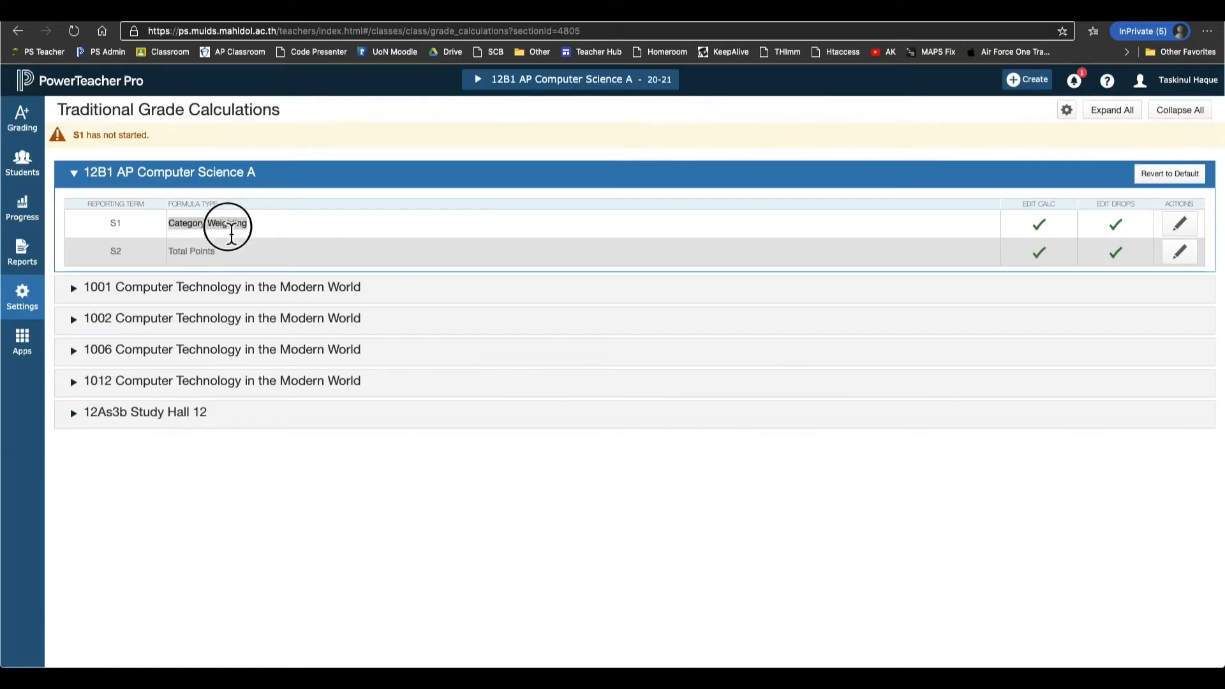
pyautogui.click(1183, 224)
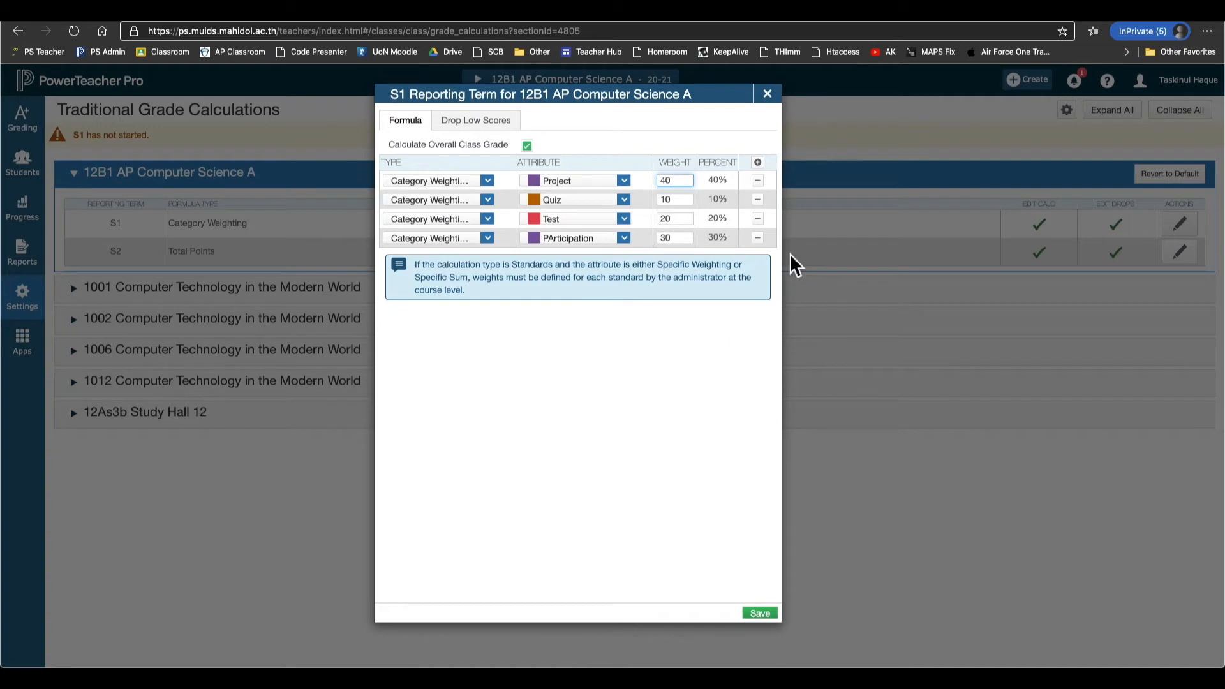
# Set up a within-class copy from 12B1 AP Computer Science A's S1 Category Weighting term.
pyautogui.click(768, 94)
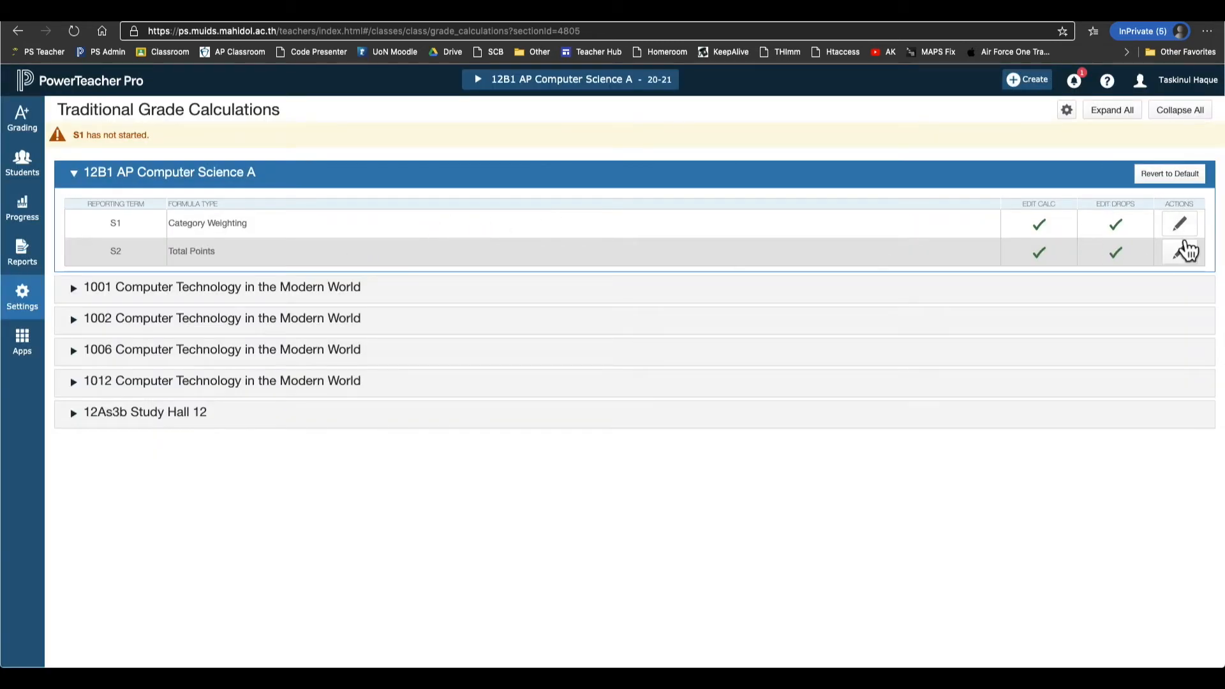
pyautogui.click(1068, 112)
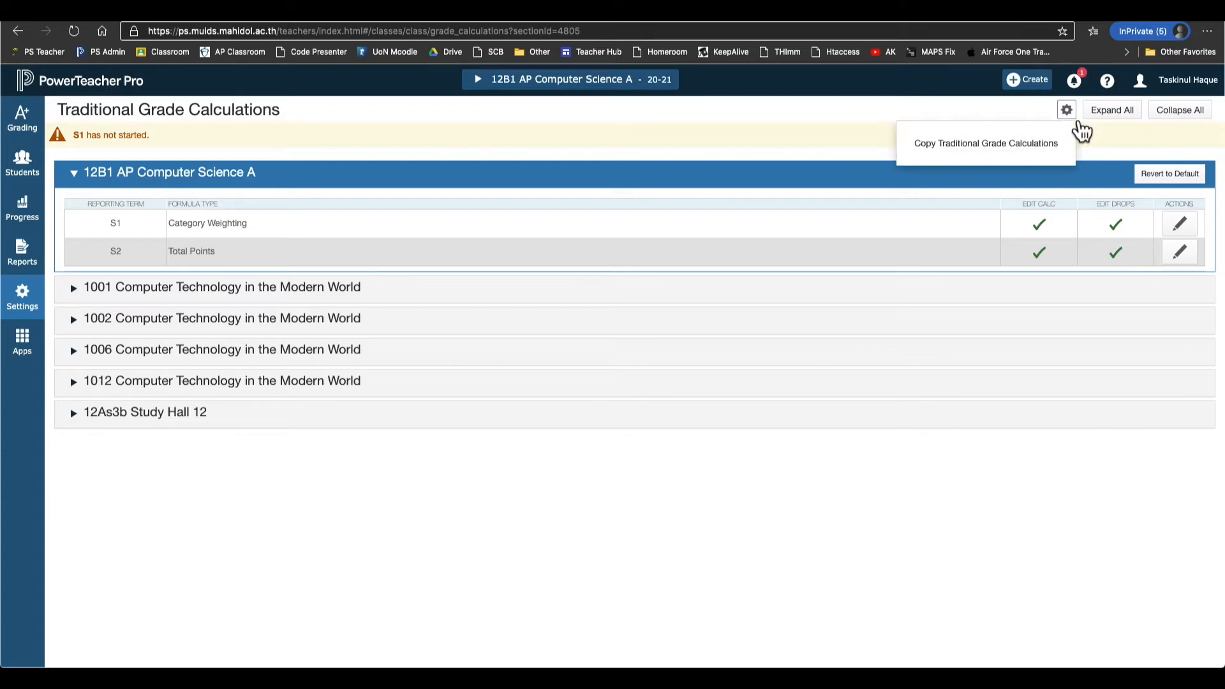
pyautogui.click(1017, 153)
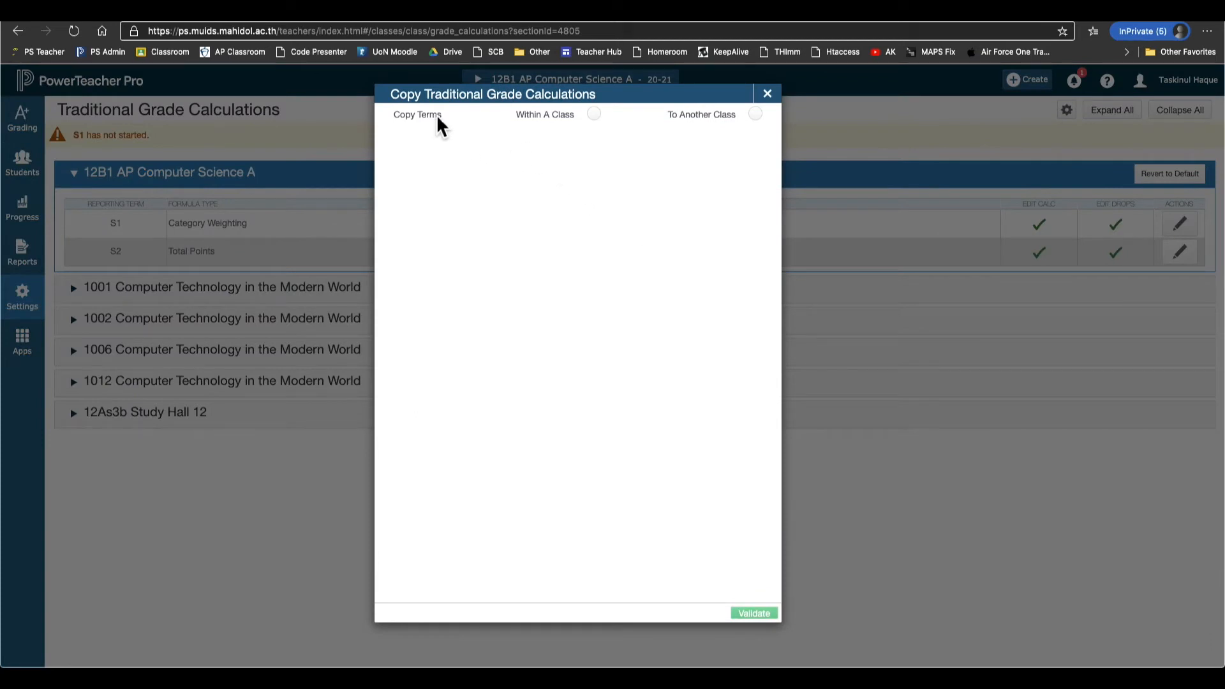
pyautogui.click(583, 121)
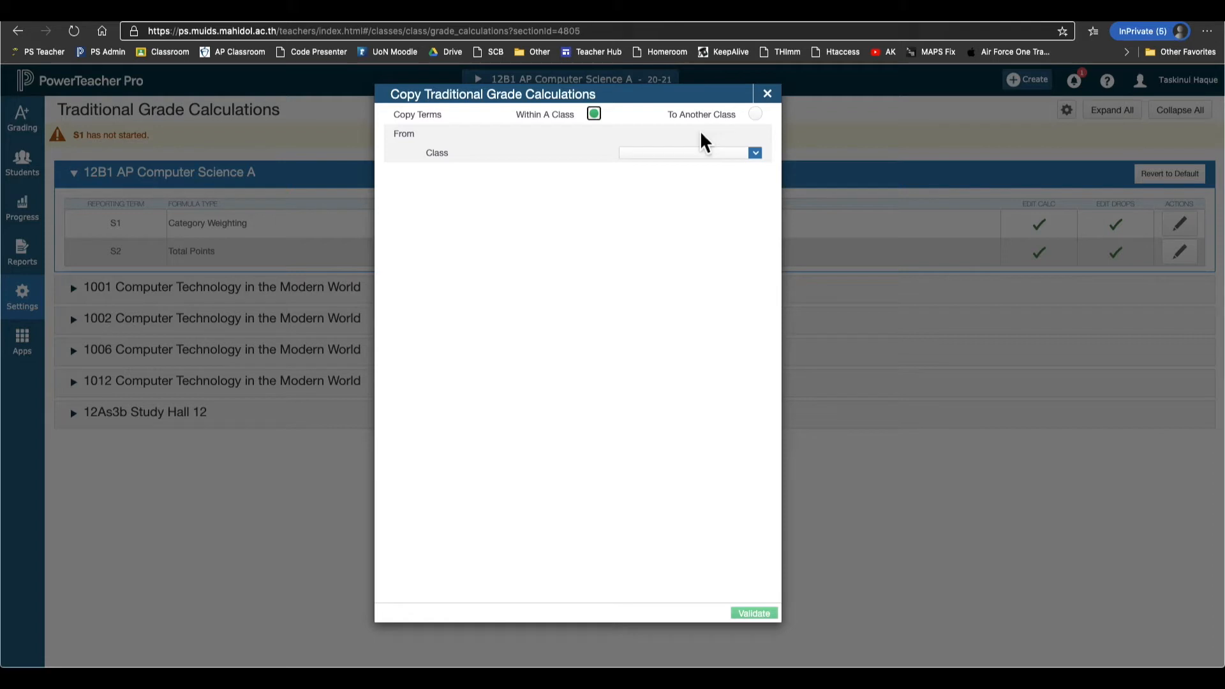
pyautogui.click(680, 155)
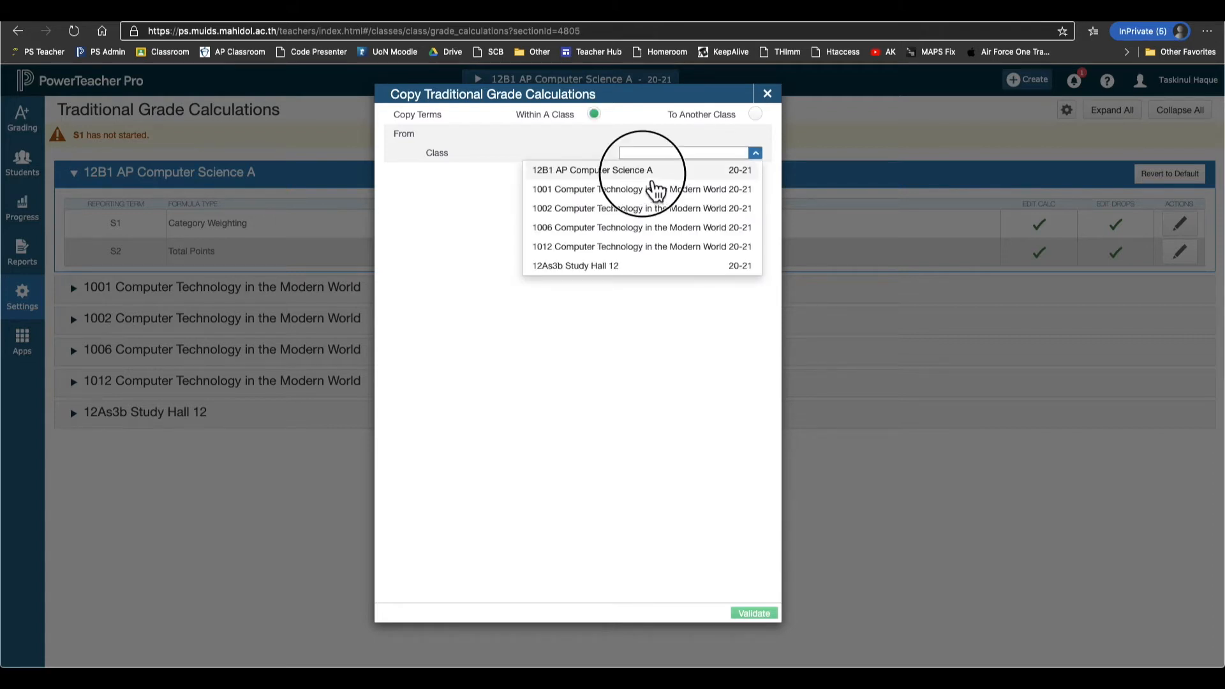
pyautogui.click(653, 176)
pyautogui.click(687, 174)
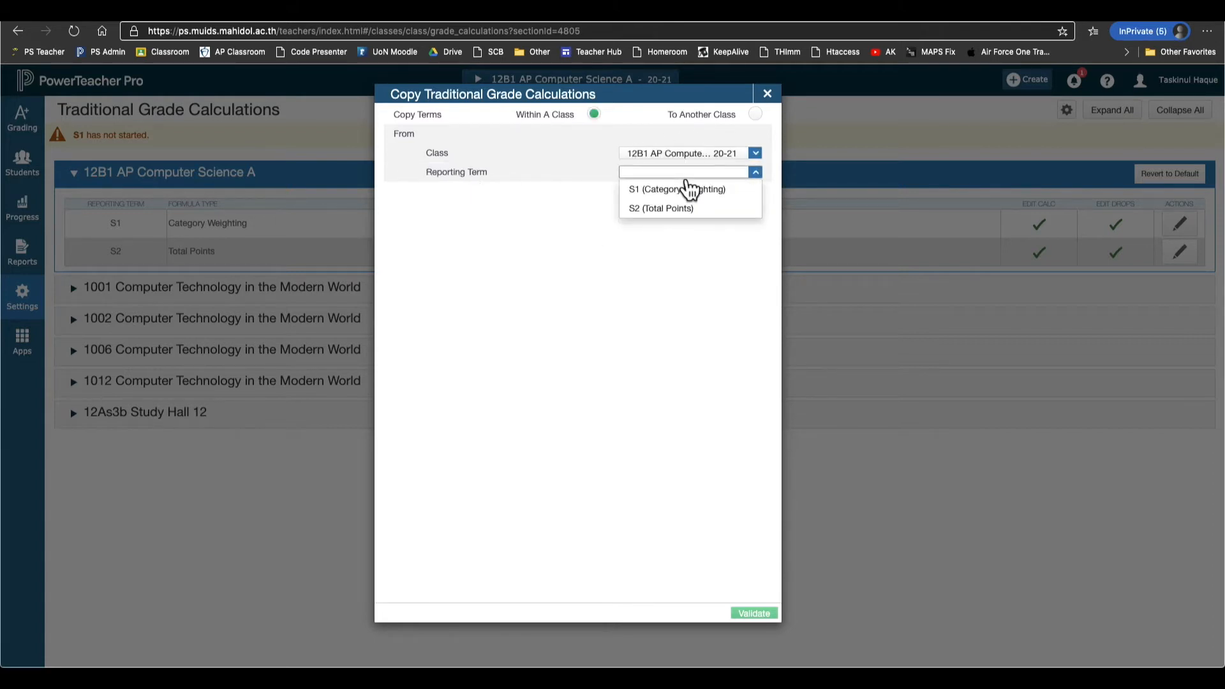
pyautogui.click(690, 190)
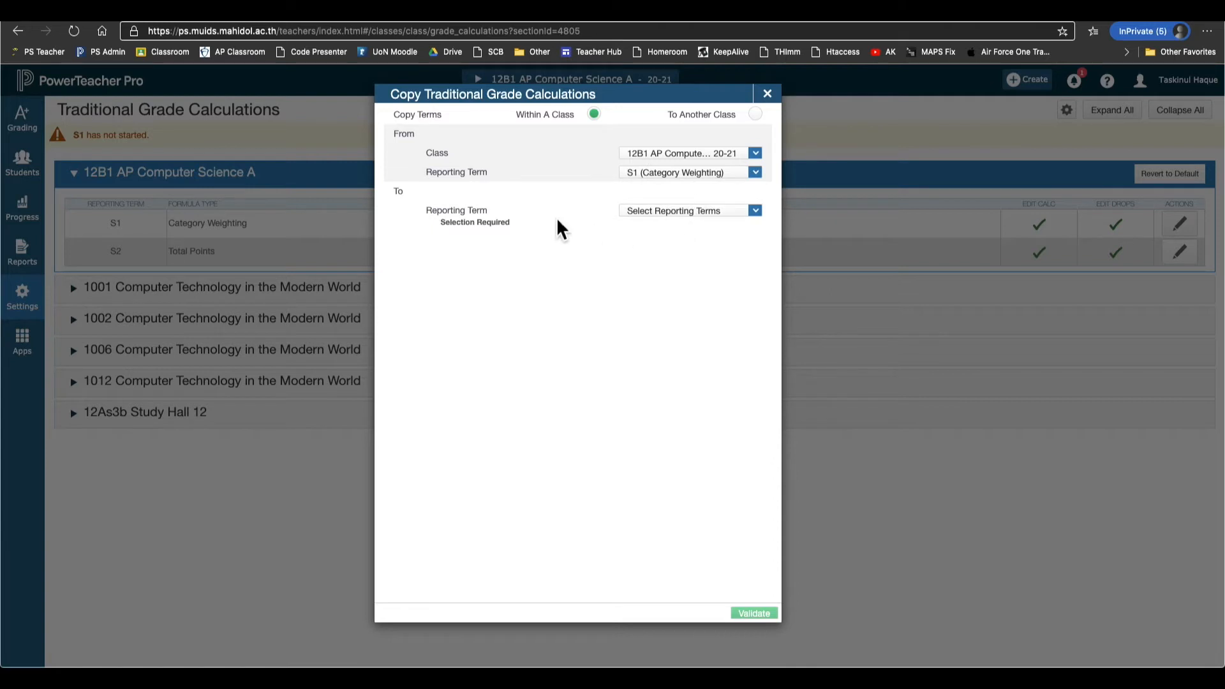
# Choose S2 as the destination term, validate, and copy the calculation.
pyautogui.click(708, 213)
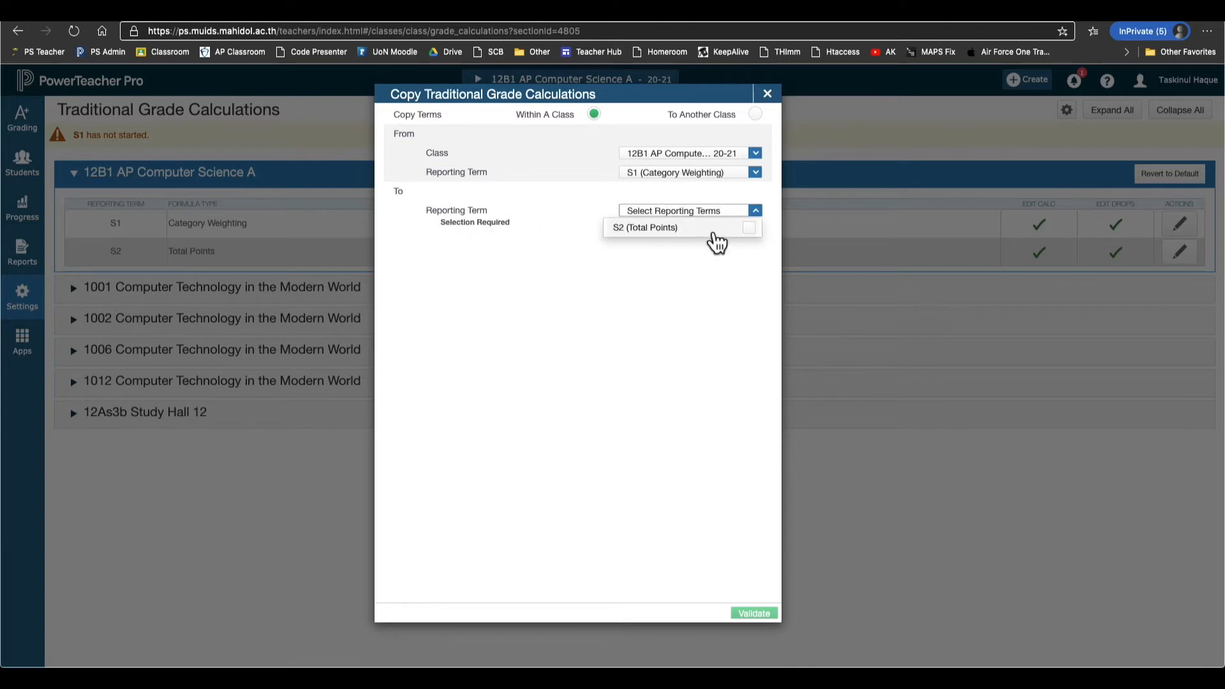
pyautogui.click(713, 229)
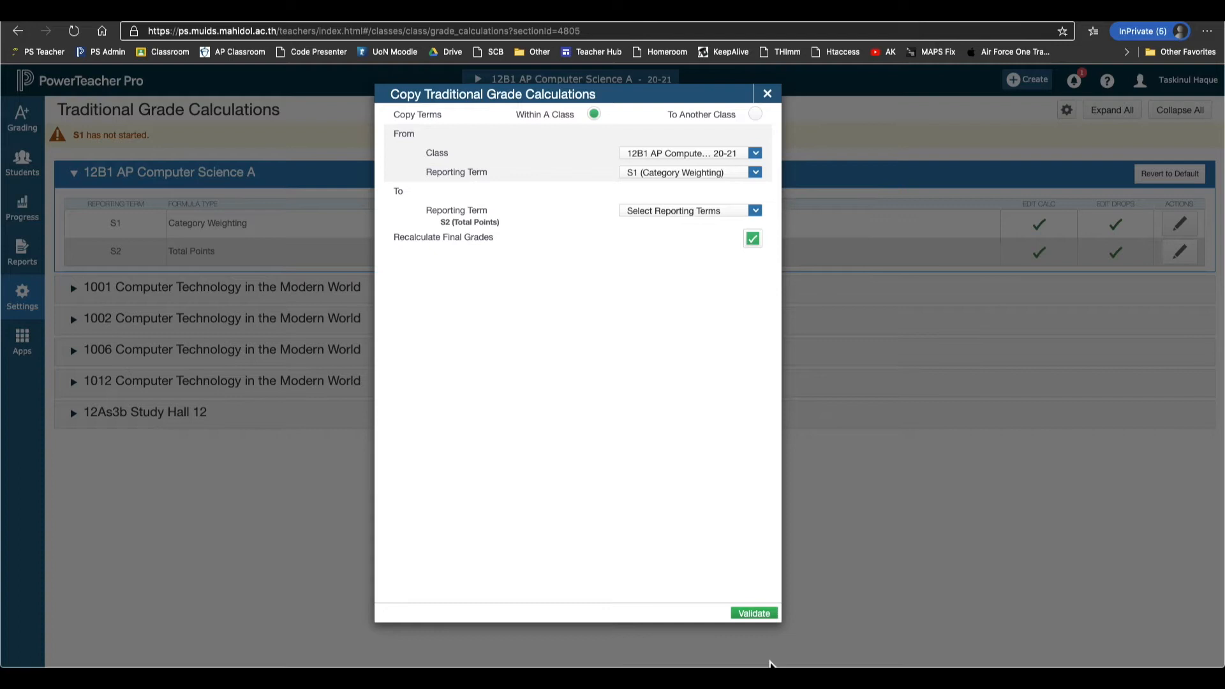
pyautogui.click(766, 616)
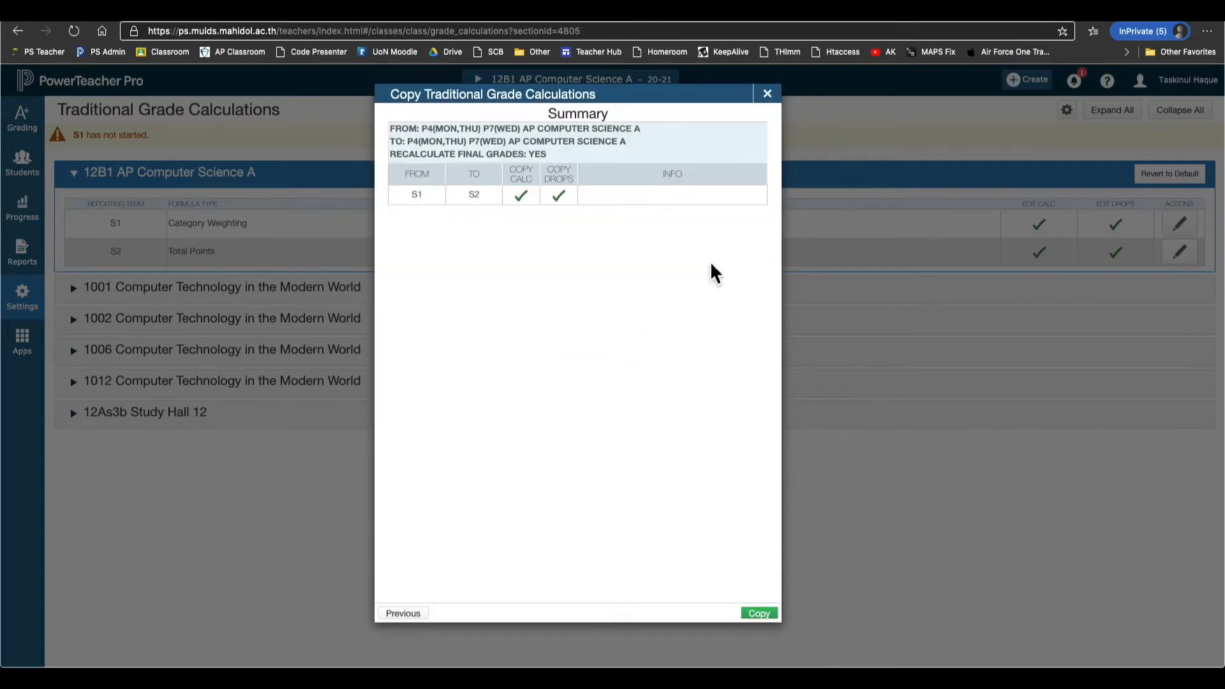
pyautogui.click(760, 613)
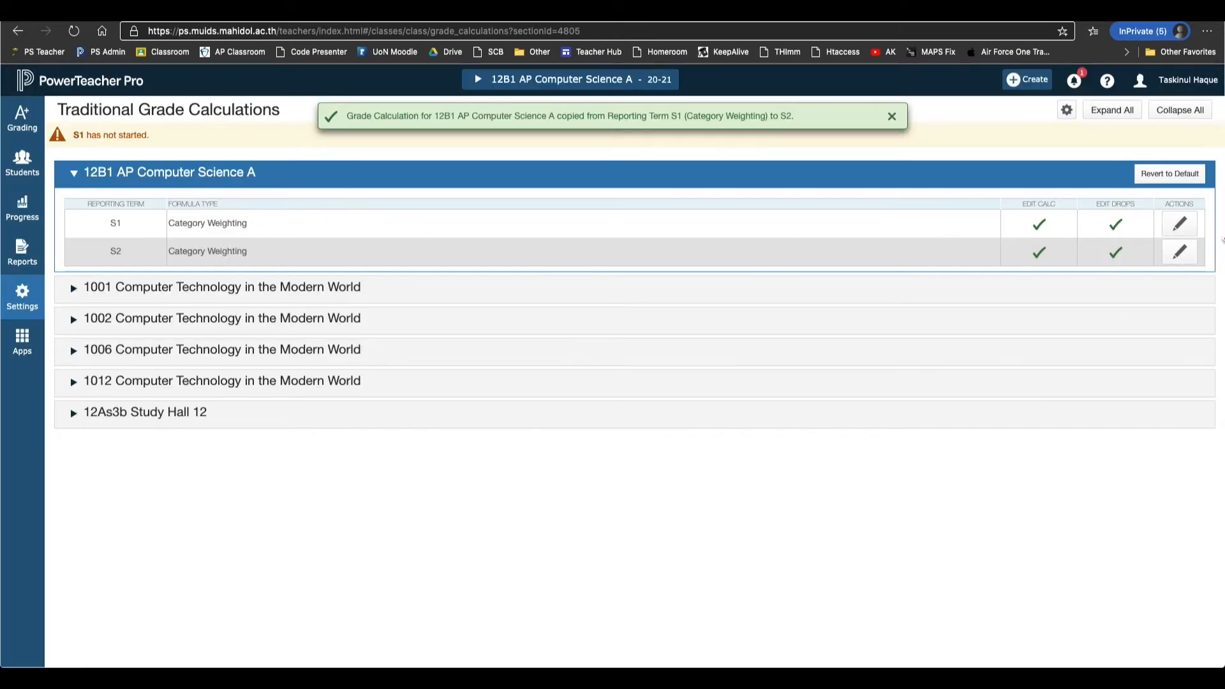
pyautogui.click(1181, 259)
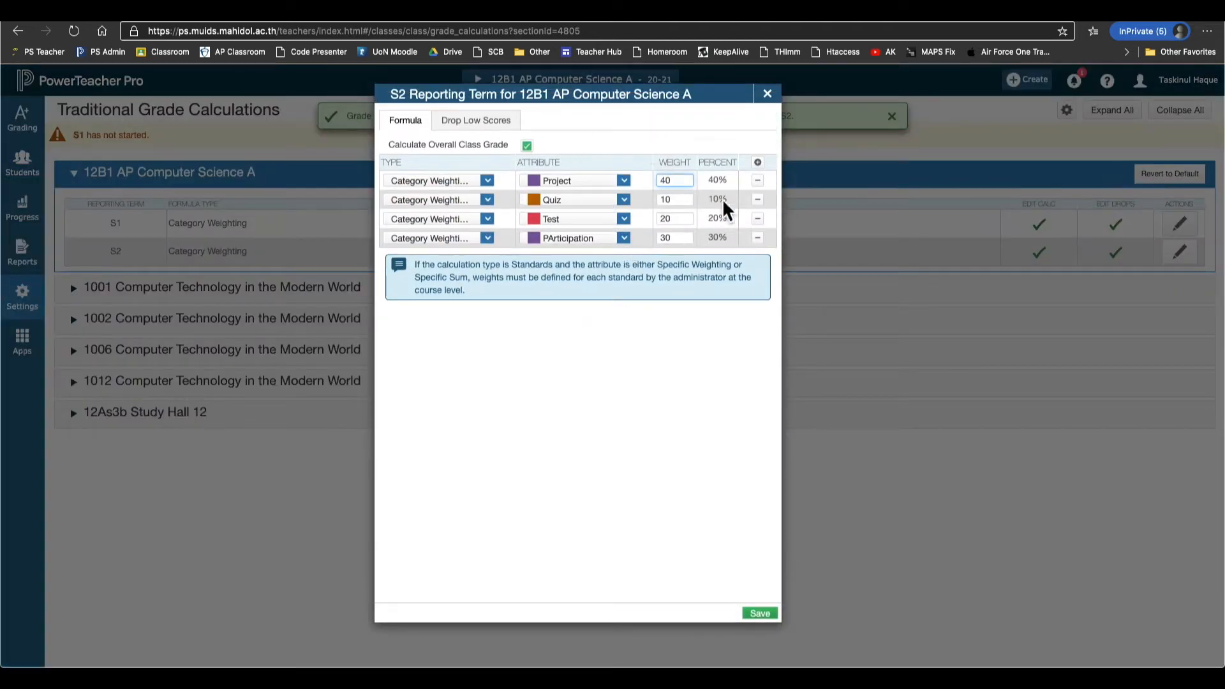
pyautogui.click(769, 102)
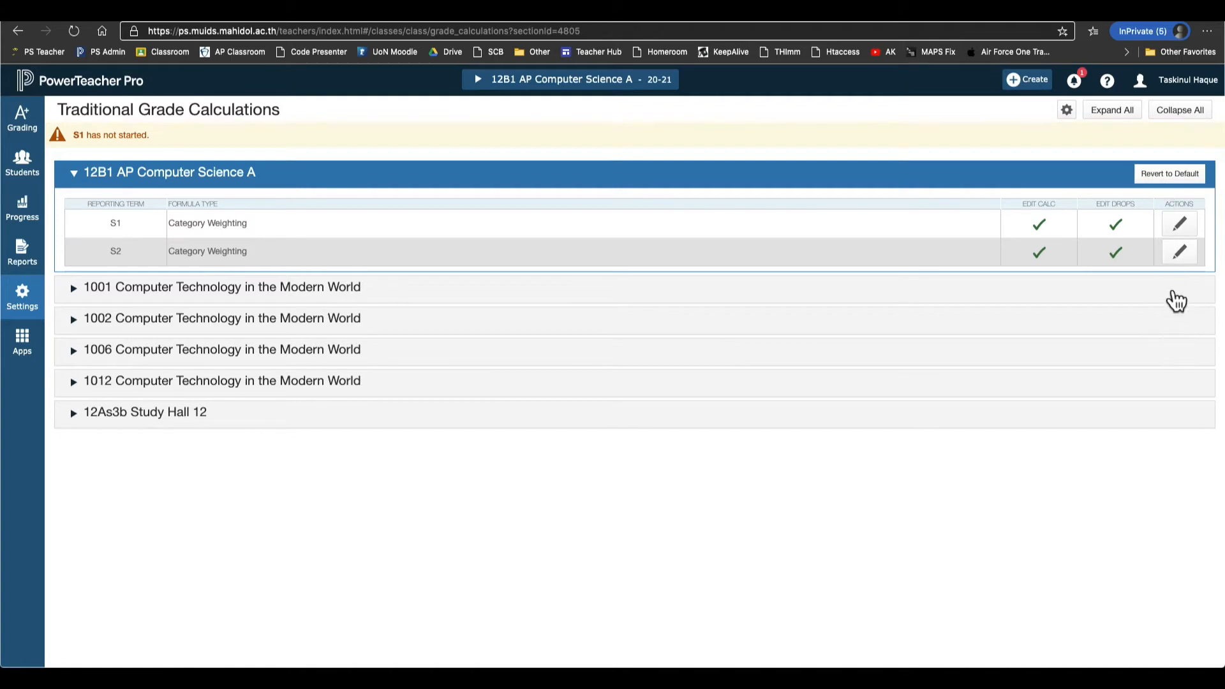
# Set up a copy to another class from 12B1 AP Computer Science A into Semester 1.
pyautogui.click(1073, 121)
pyautogui.click(987, 153)
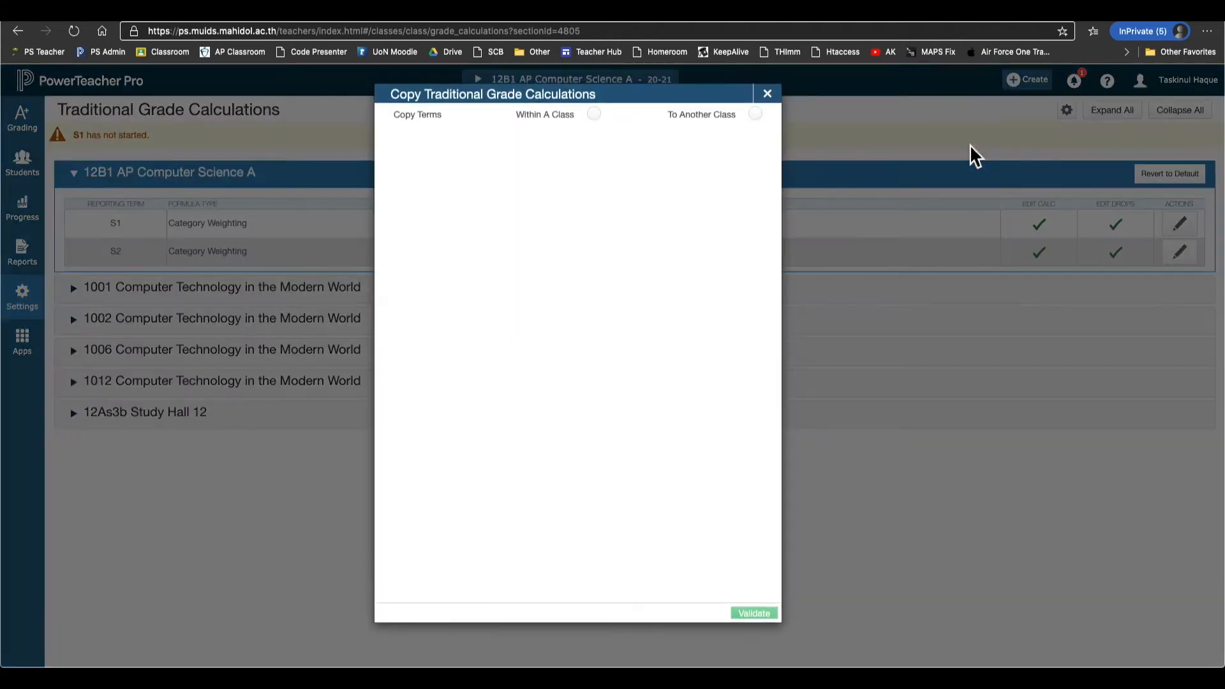
pyautogui.click(755, 115)
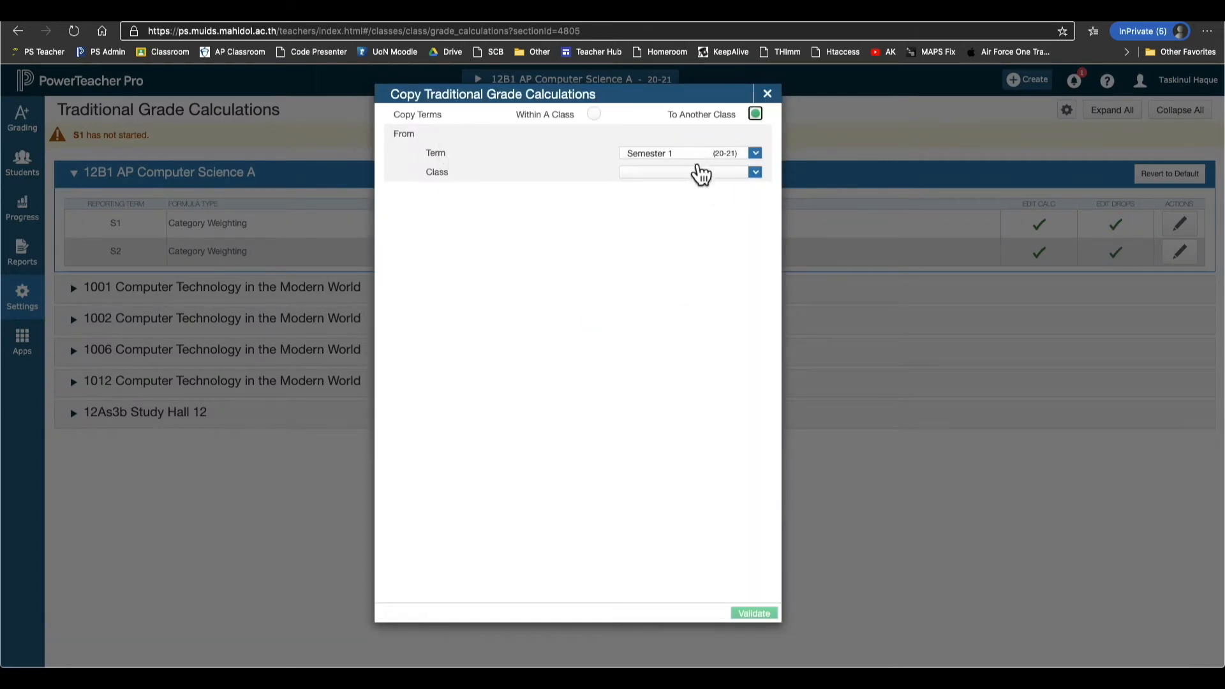
pyautogui.click(699, 172)
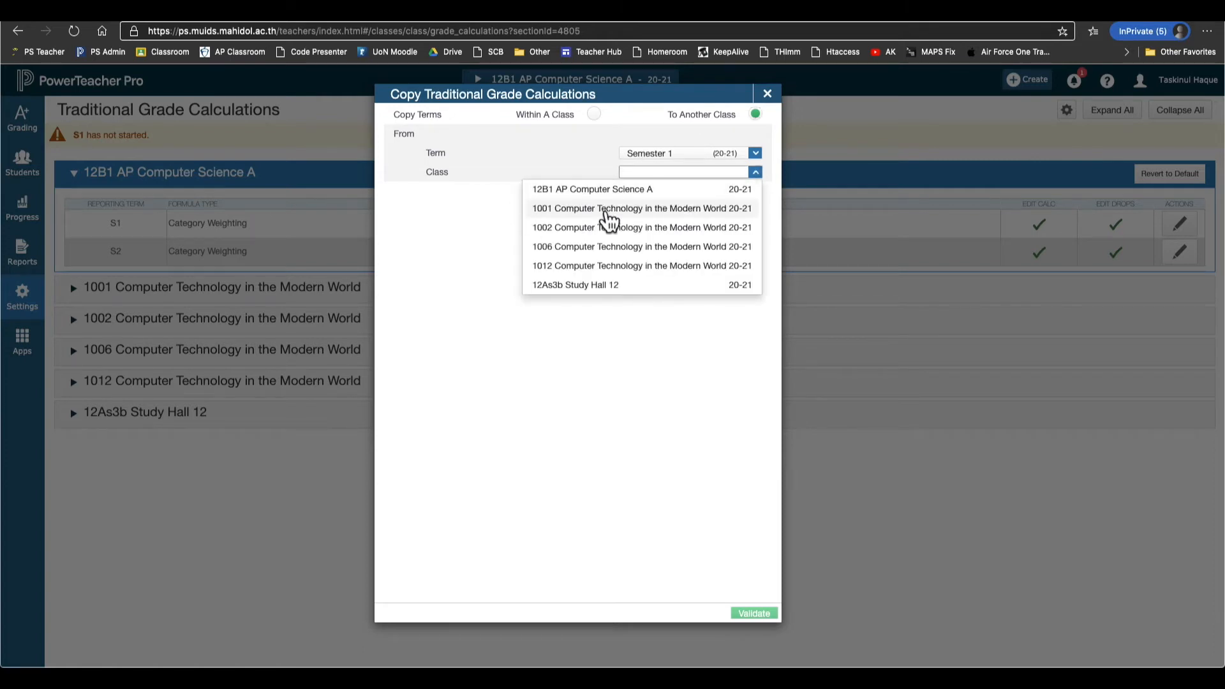
pyautogui.click(648, 192)
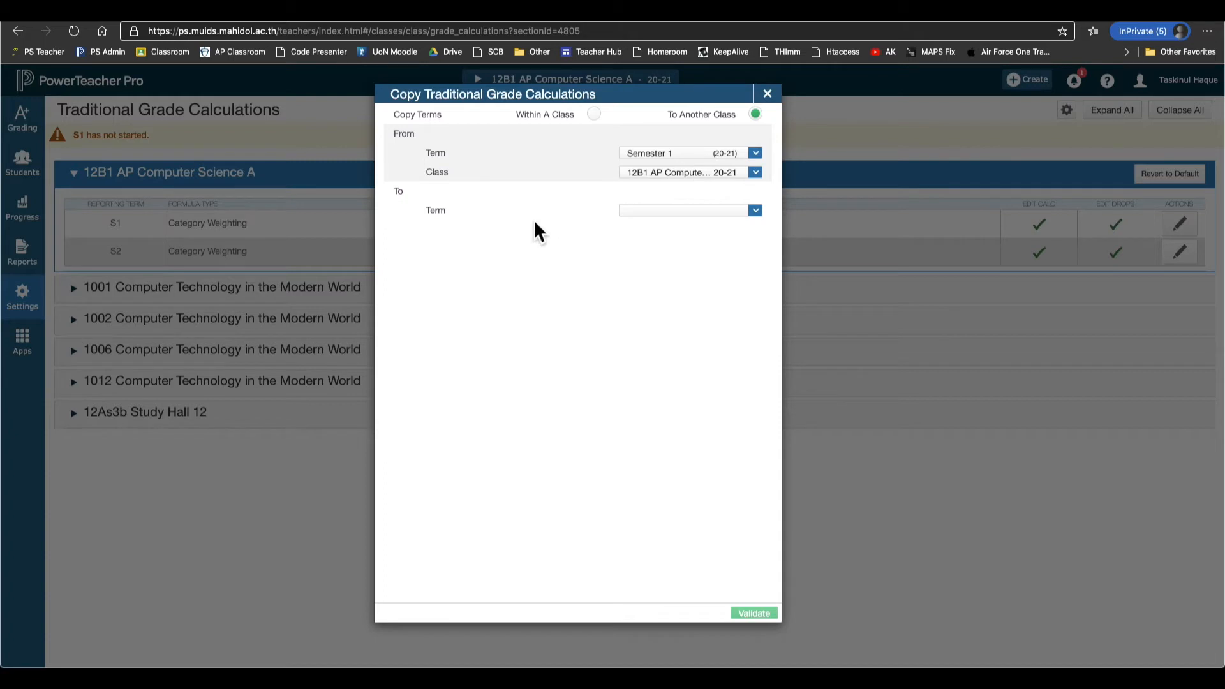
pyautogui.click(709, 212)
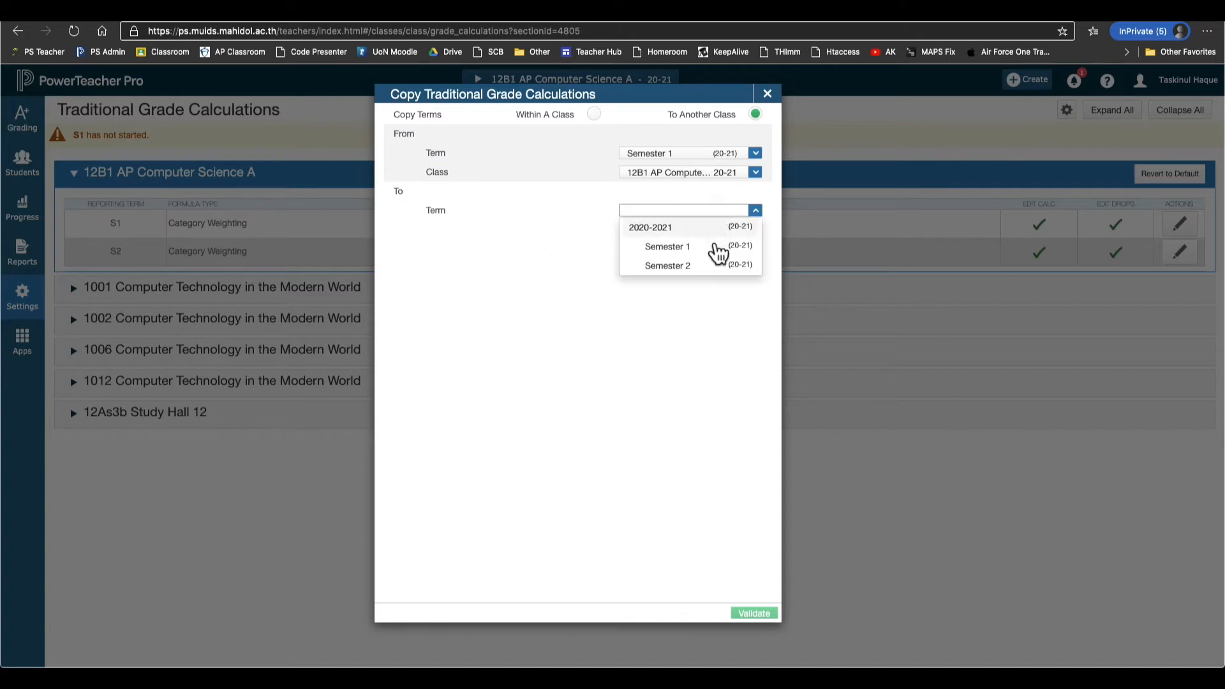
pyautogui.click(715, 253)
# Select 1001, 1002, 1006 and 1012 Computer Technology as destination classes.
pyautogui.click(711, 234)
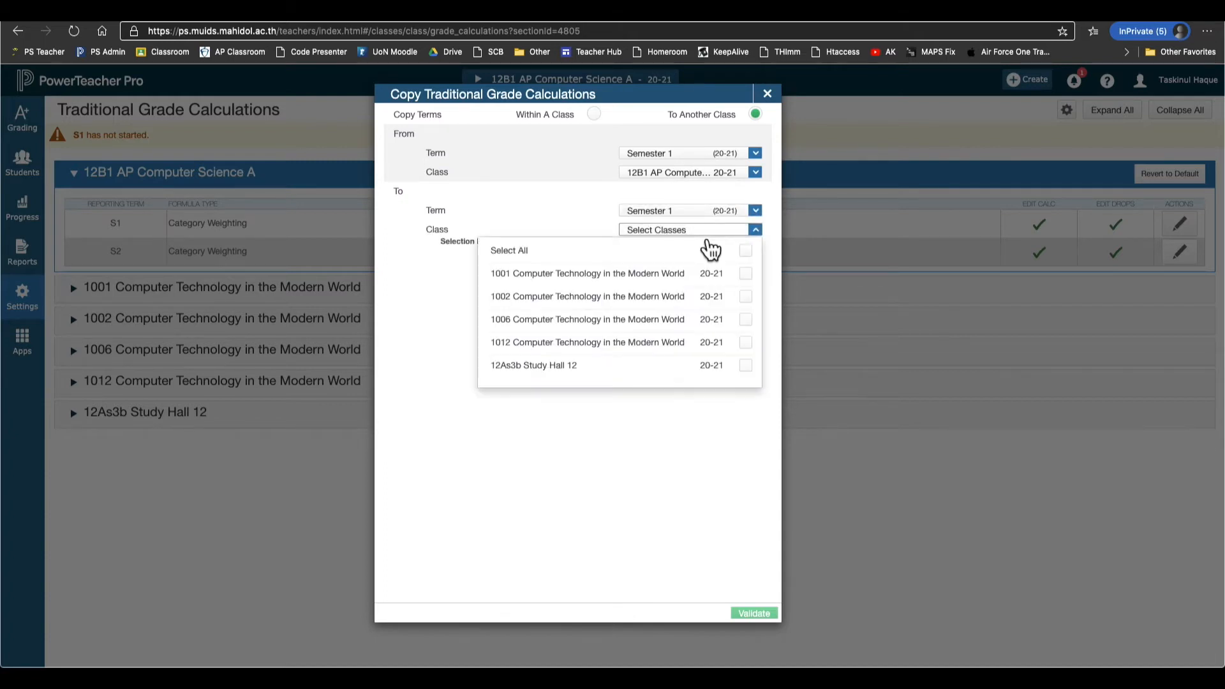
pyautogui.click(747, 275)
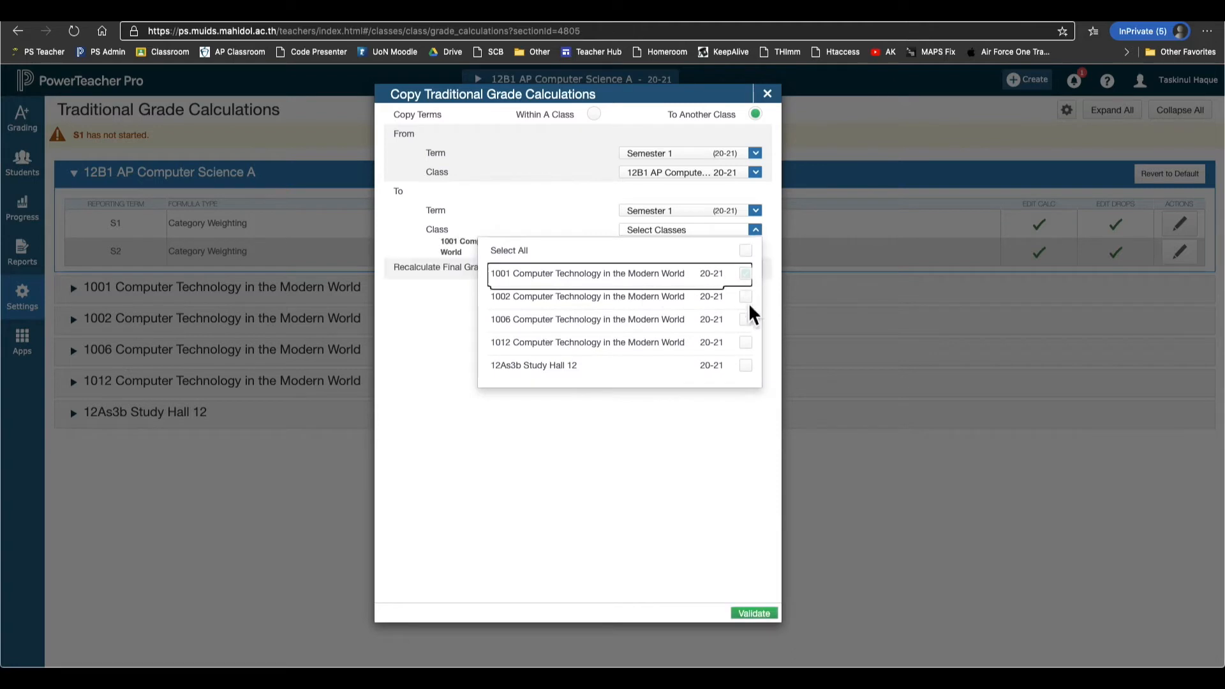
pyautogui.click(746, 297)
pyautogui.click(745, 318)
pyautogui.click(745, 366)
pyautogui.click(746, 342)
pyautogui.click(745, 366)
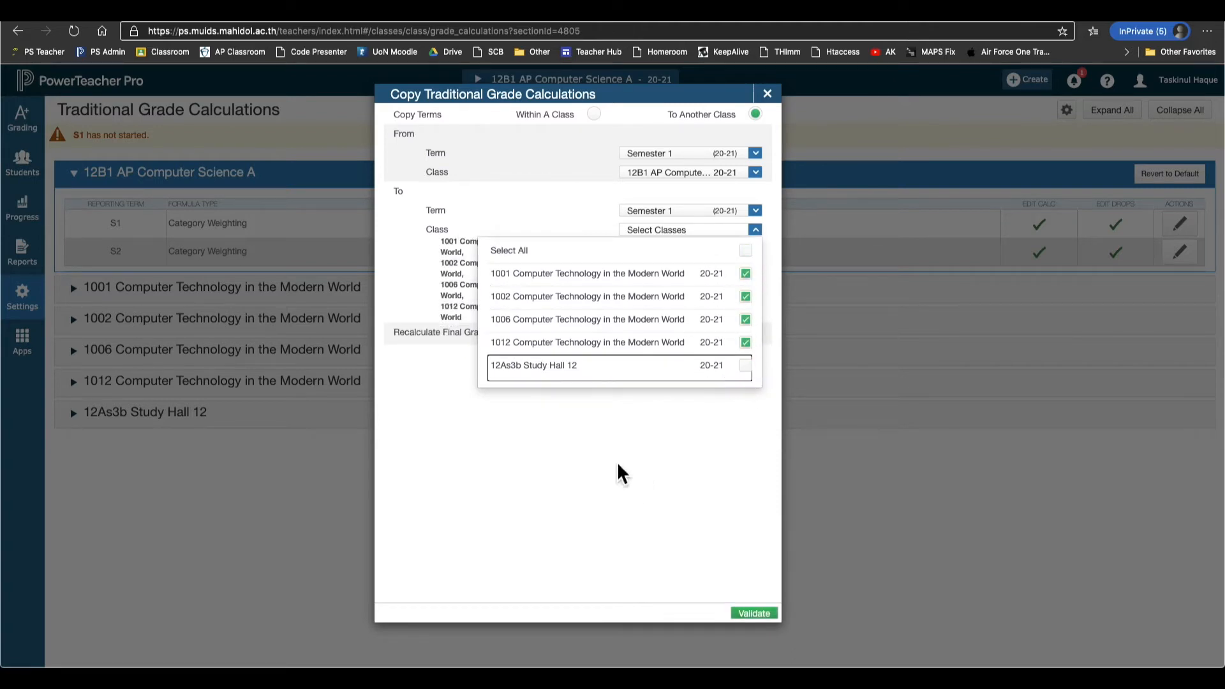
pyautogui.click(555, 210)
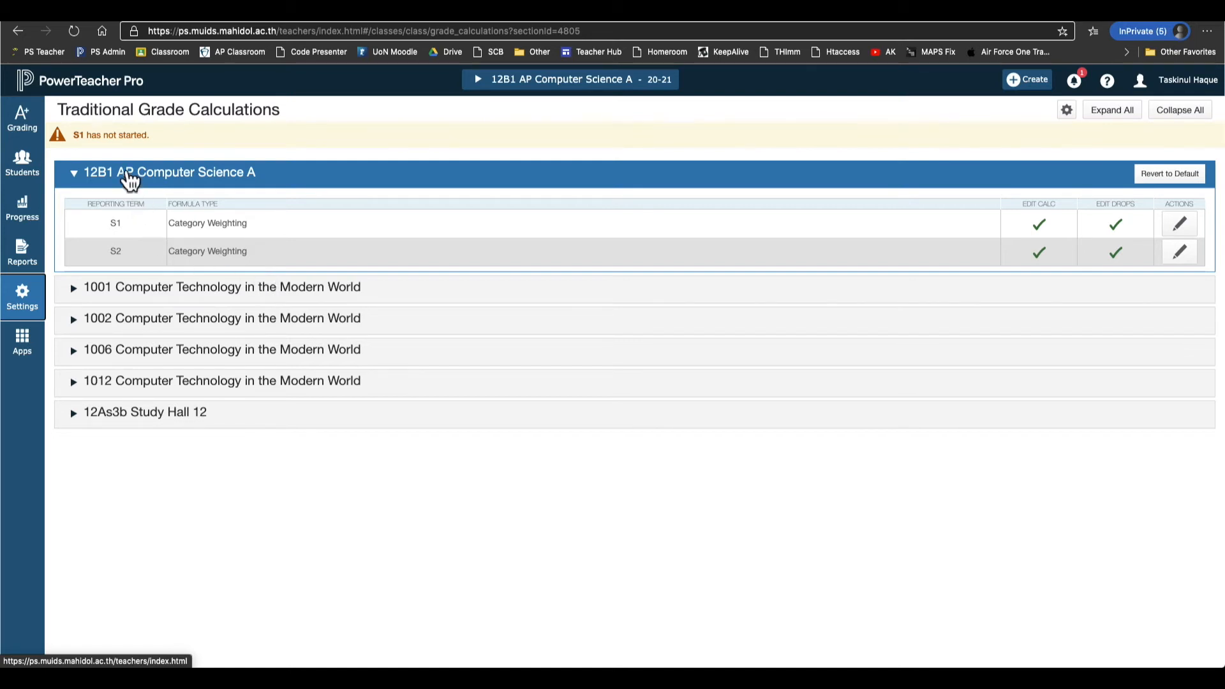
pyautogui.click(41, 140)
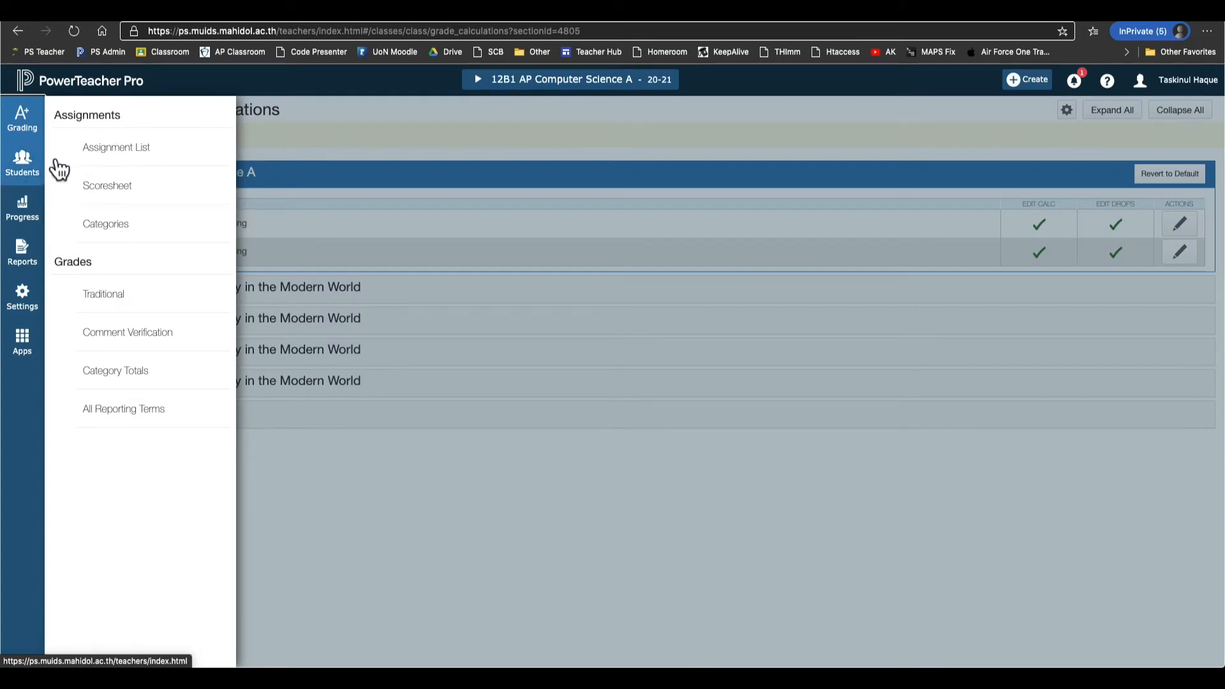
# Start a new assignment from the 12B1 AP Computer Science A assignment list.
pyautogui.click(135, 149)
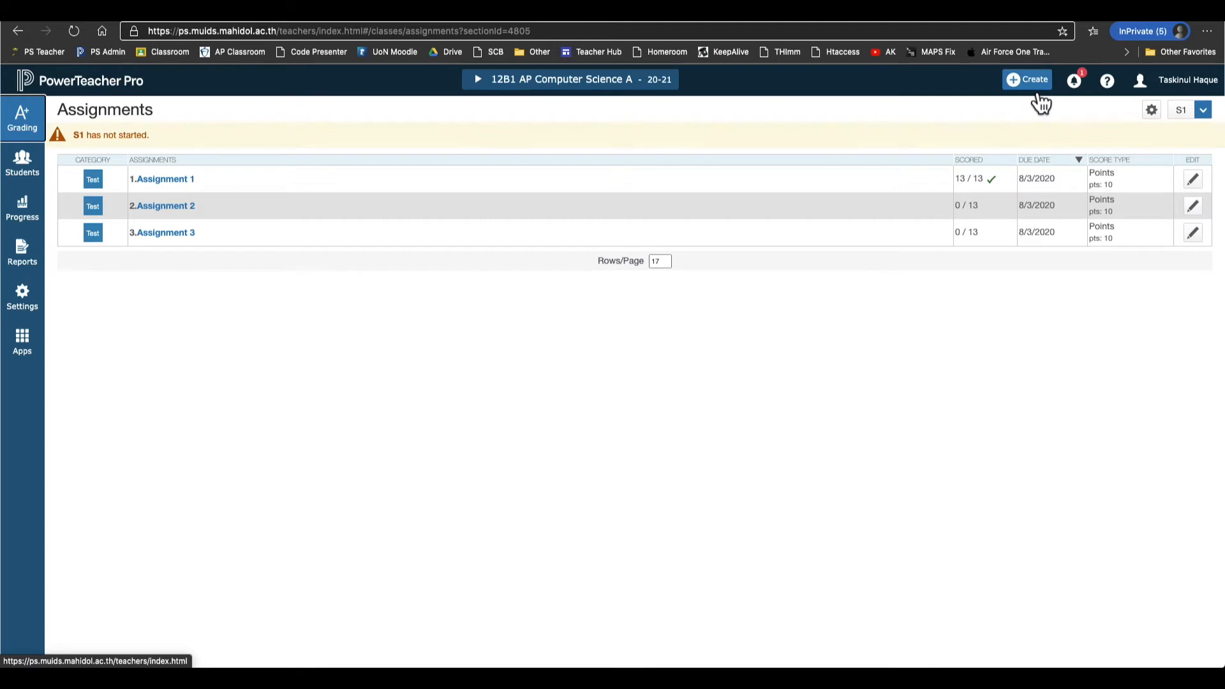
pyautogui.click(1038, 96)
pyautogui.click(1011, 121)
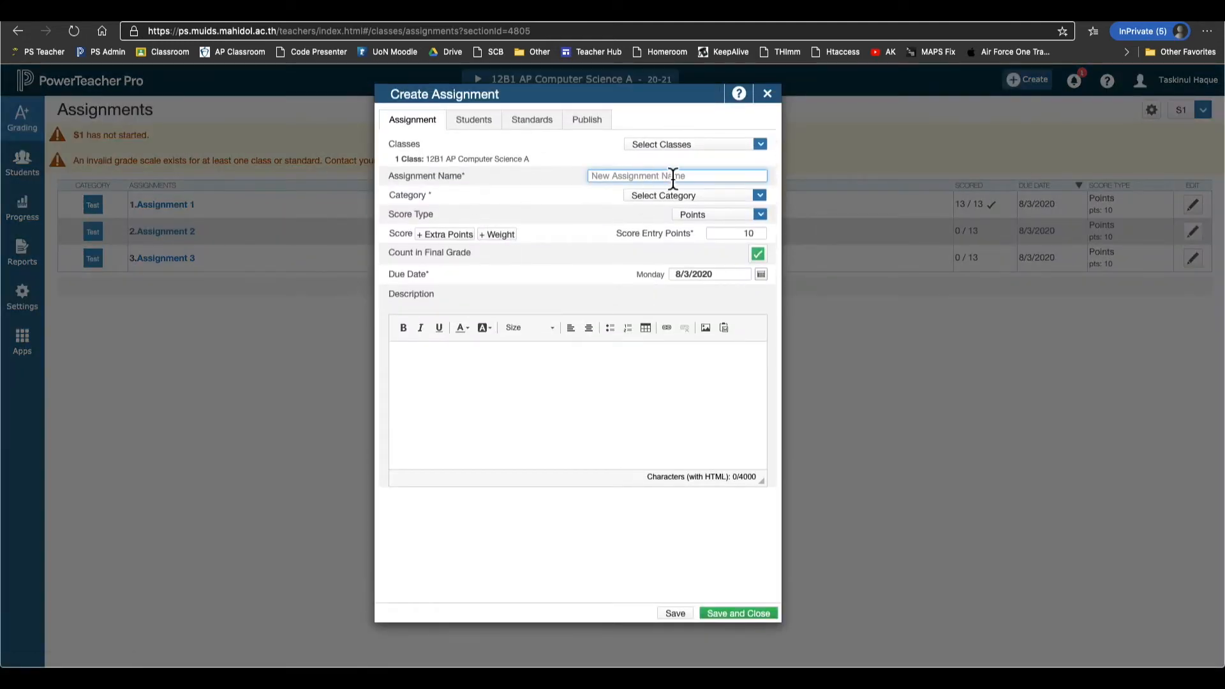
pyautogui.click(693, 153)
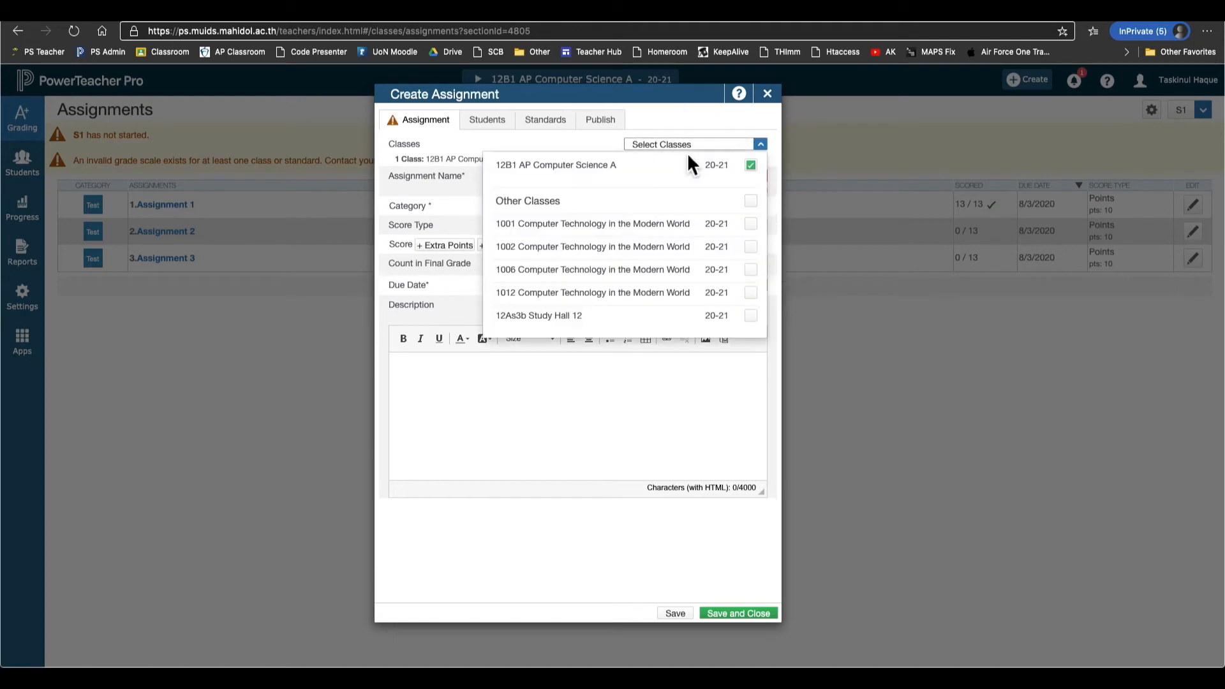
pyautogui.click(754, 159)
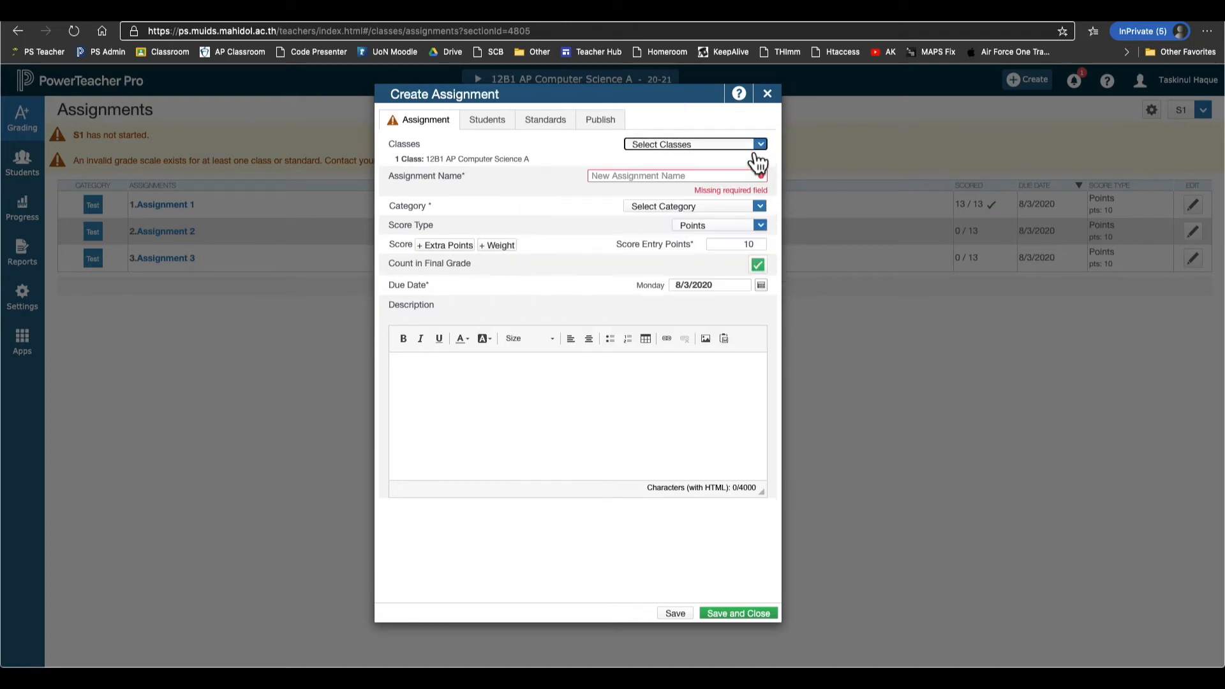
# Name it Portfolio Assignment, correcting the spelling with the suggested fix.
pyautogui.click(637, 182)
pyautogui.write('Eportfolio Assignment')
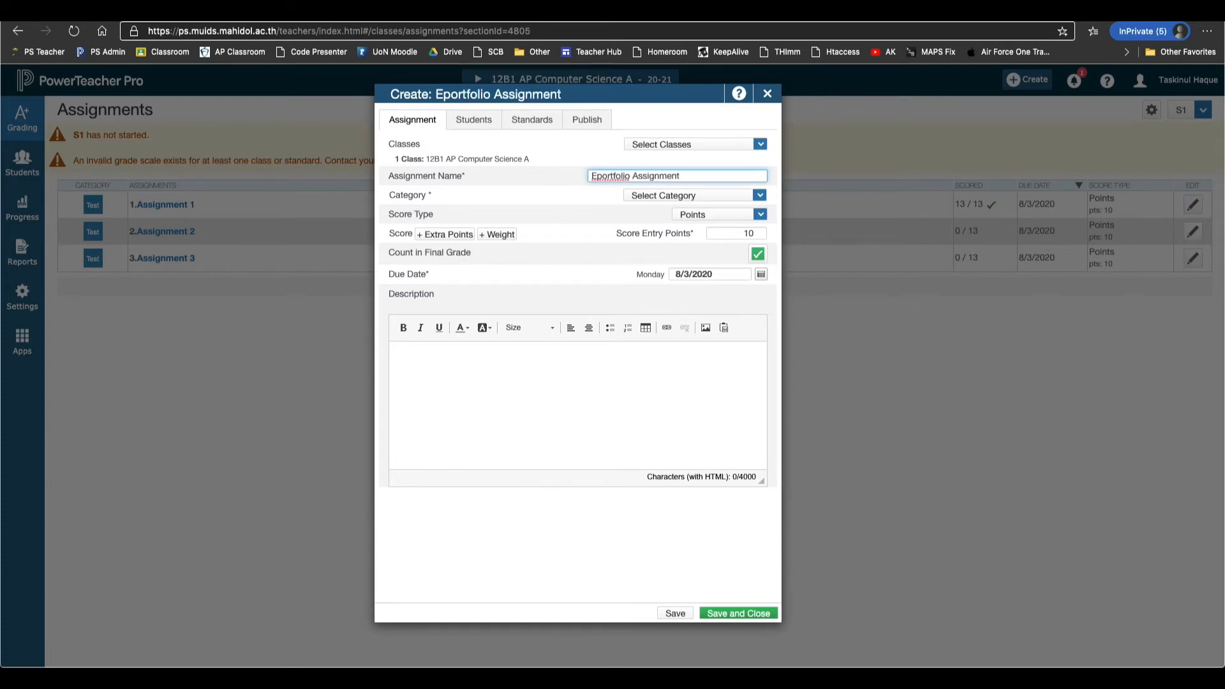
pyautogui.rightClick(614, 181)
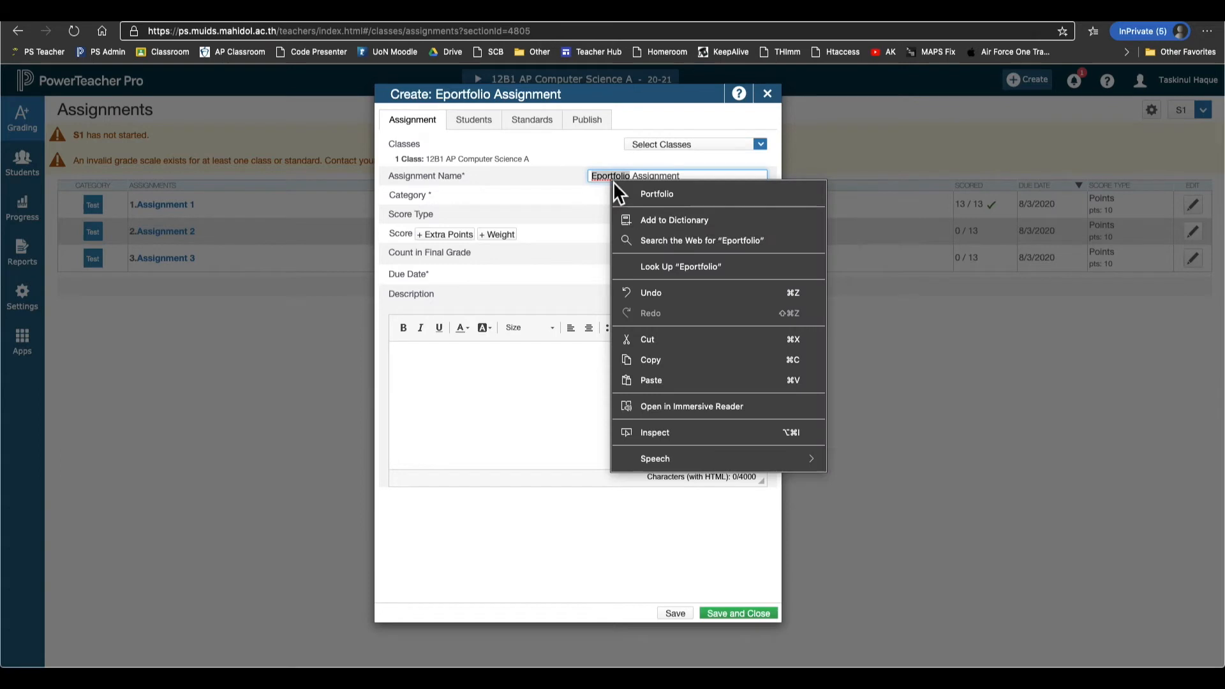
pyautogui.click(653, 194)
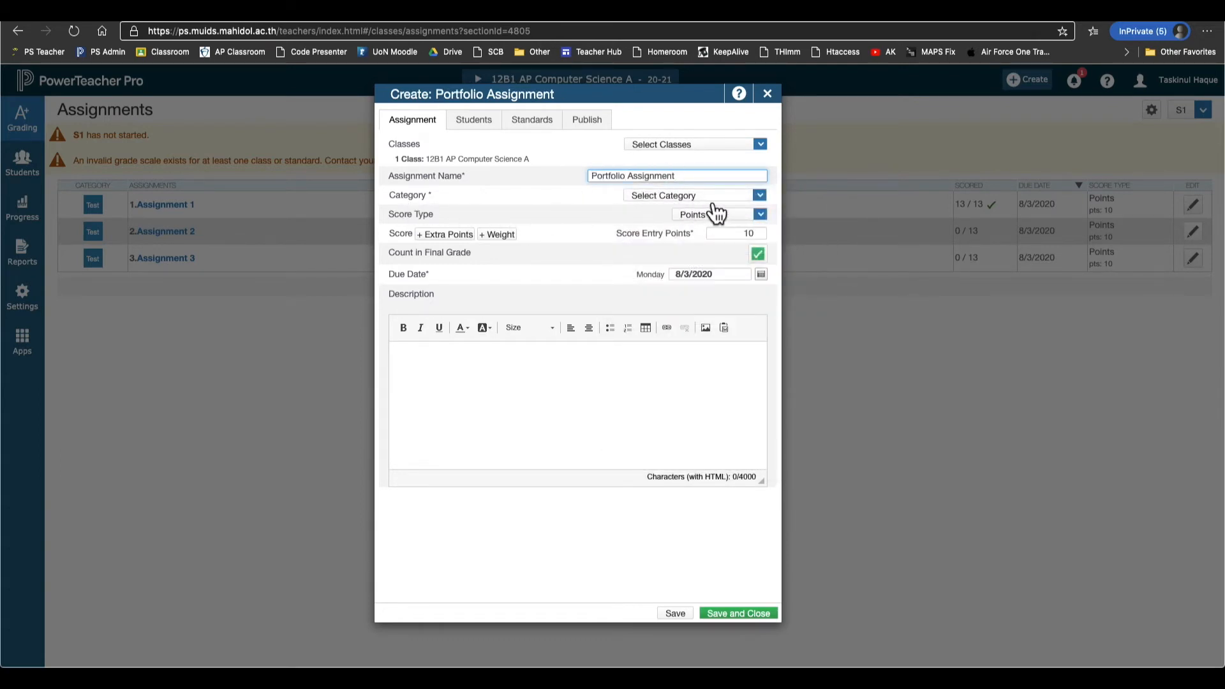
# Assign the Project category and keep Points scoring worth 10.
pyautogui.click(712, 200)
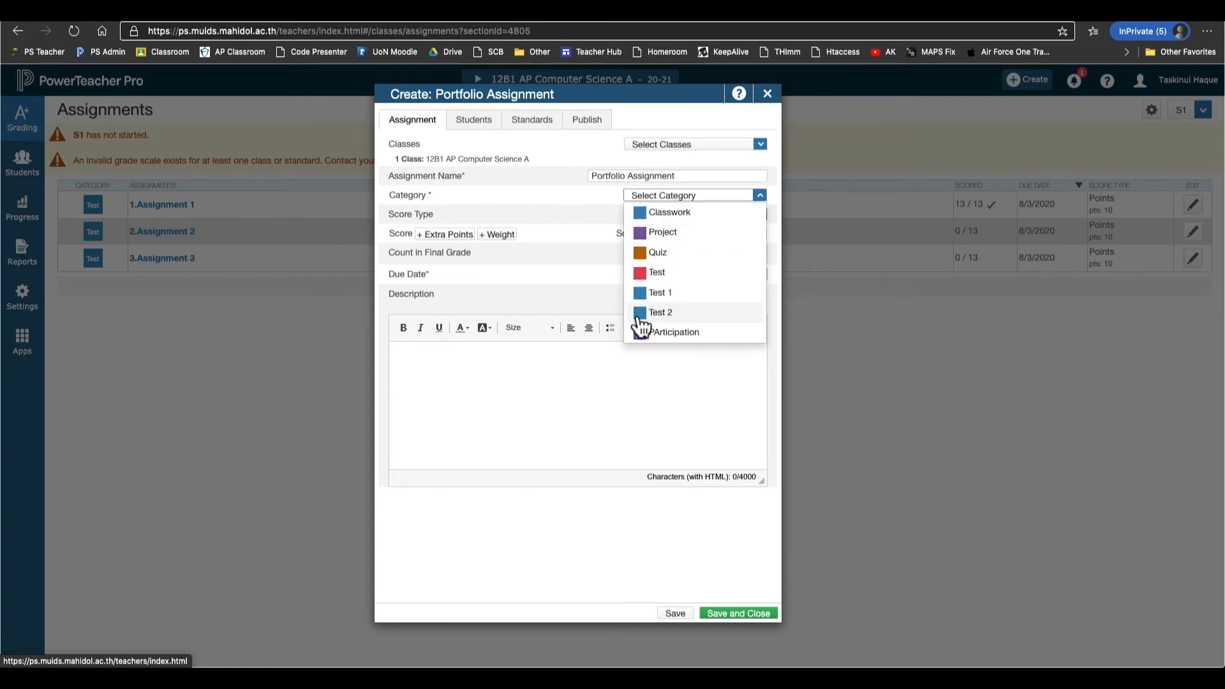
pyautogui.click(695, 233)
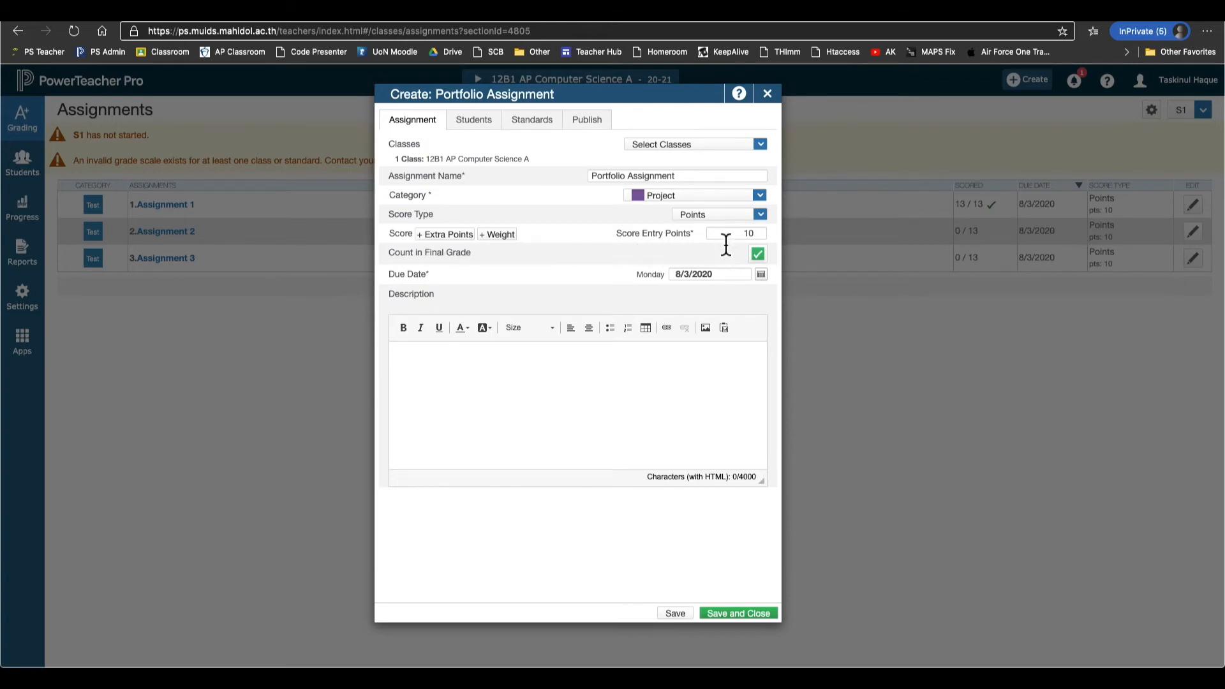
pyautogui.click(729, 220)
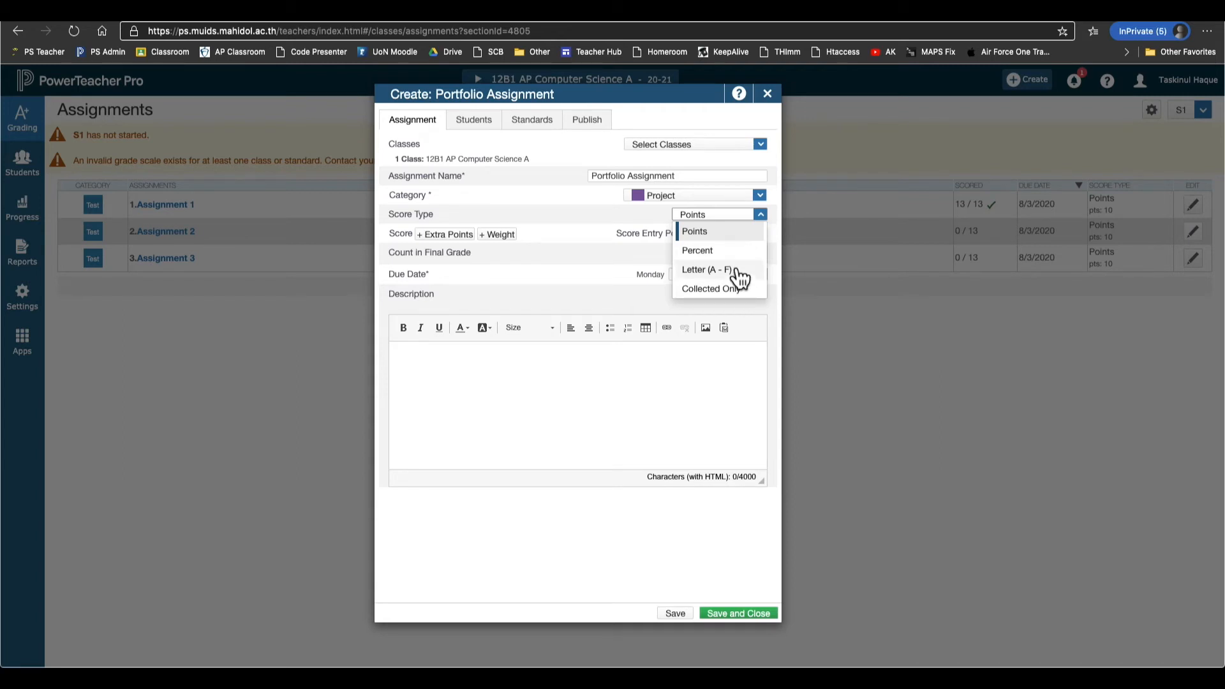
pyautogui.click(597, 223)
pyautogui.click(718, 235)
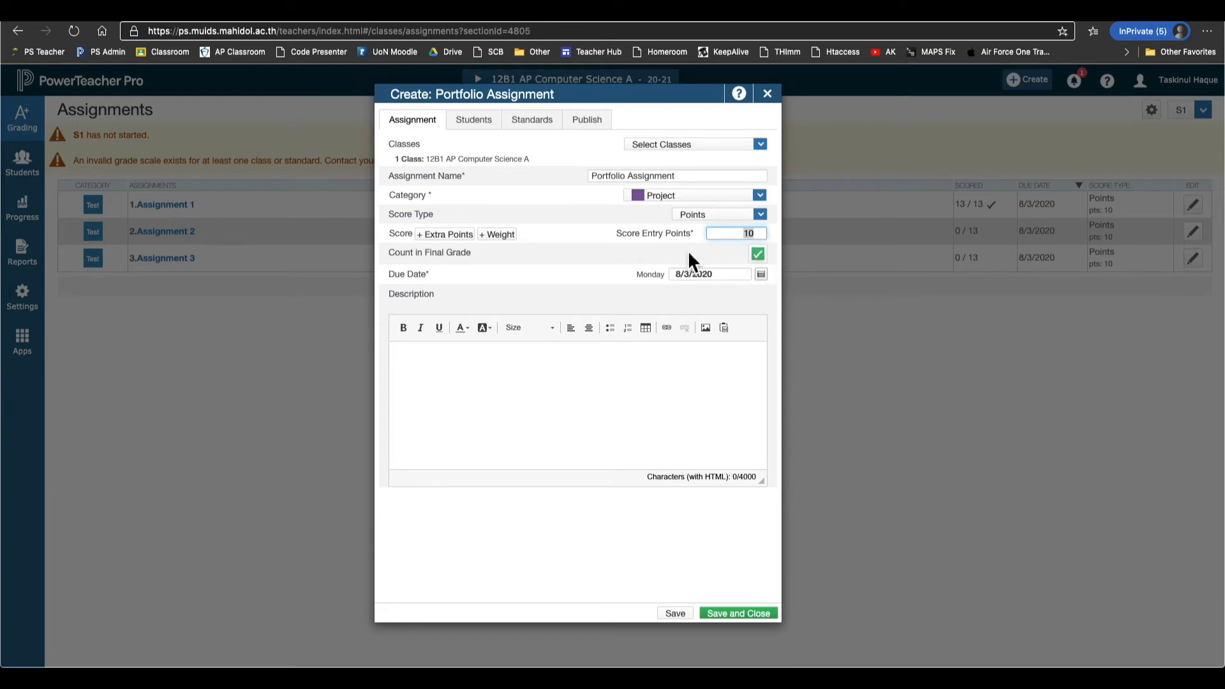
# Try 3 extra points and a weight, then remove both, leaving 10 points.
pyautogui.click(459, 236)
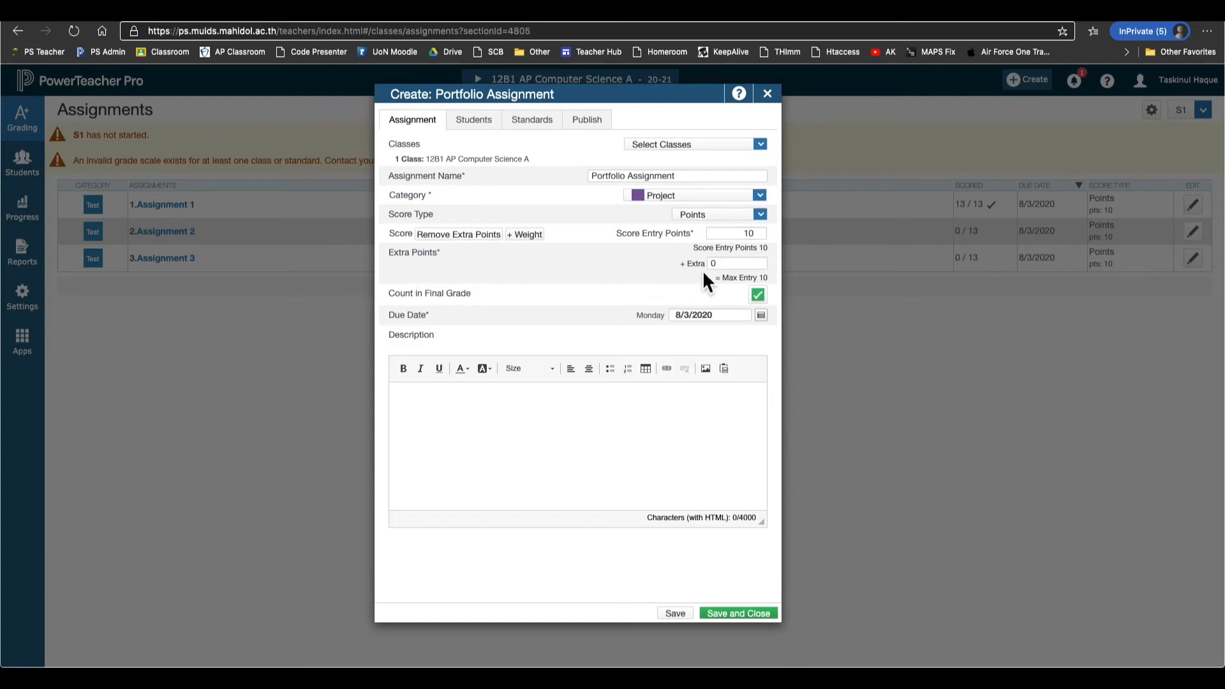
pyautogui.click(743, 263)
pyautogui.press('BackSpace')
pyautogui.write('3')
pyautogui.click(537, 236)
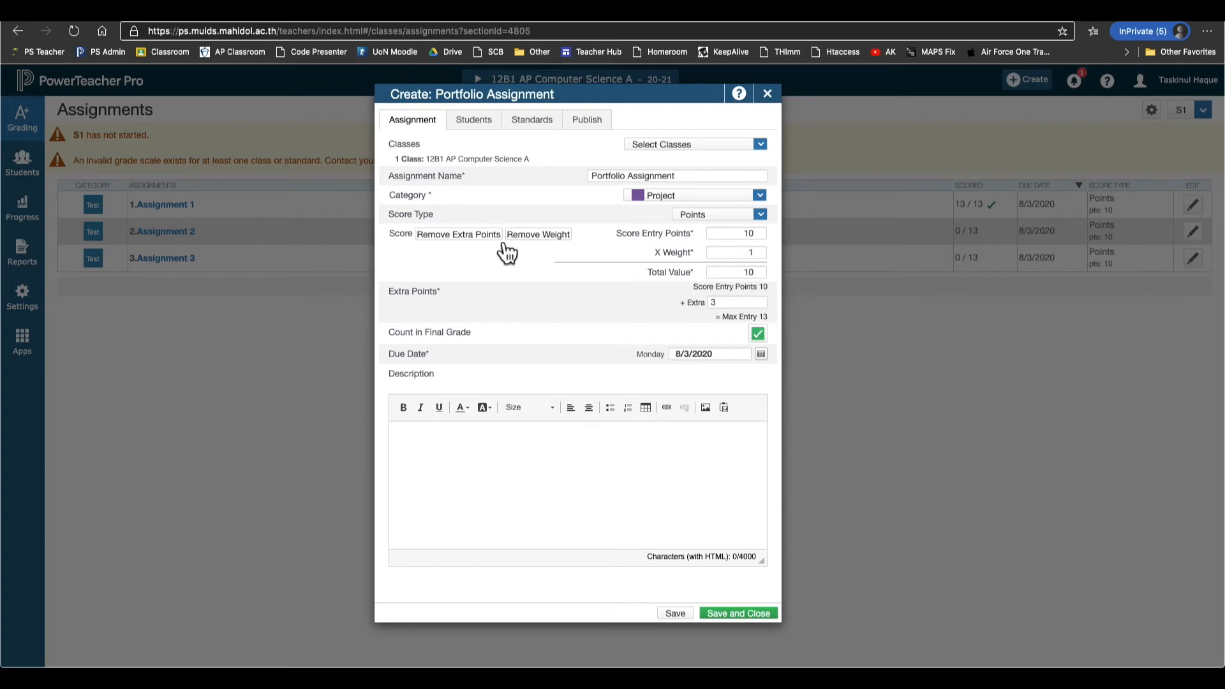
pyautogui.click(493, 235)
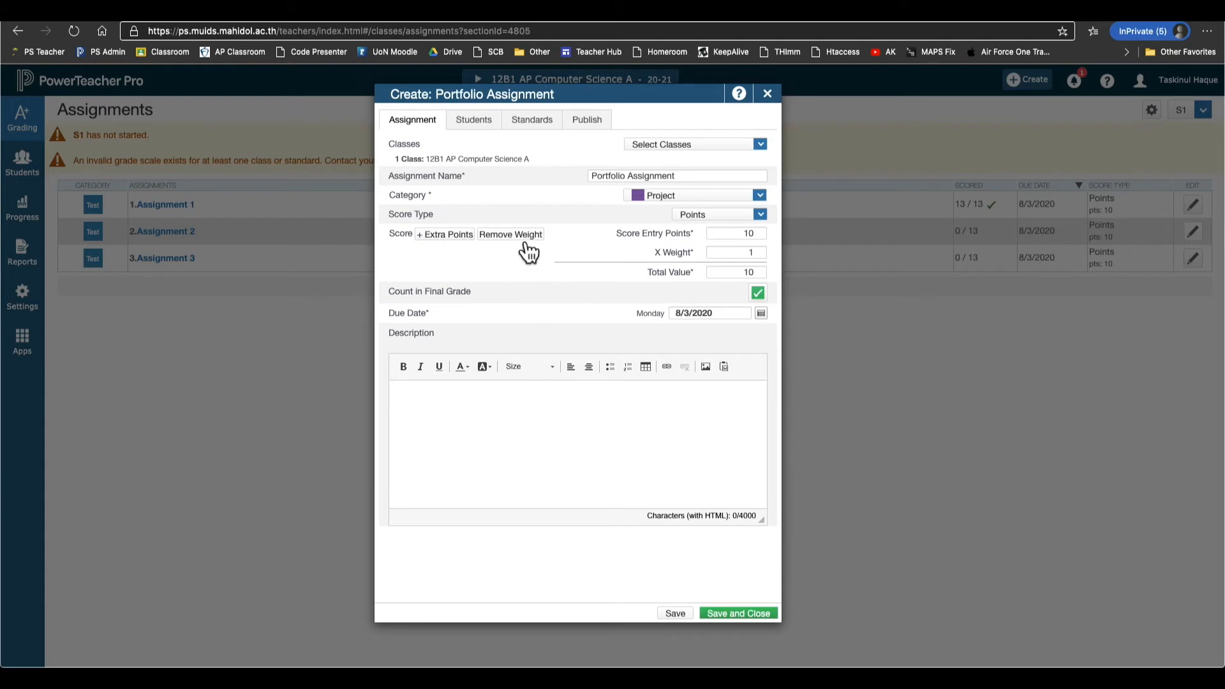
pyautogui.click(522, 238)
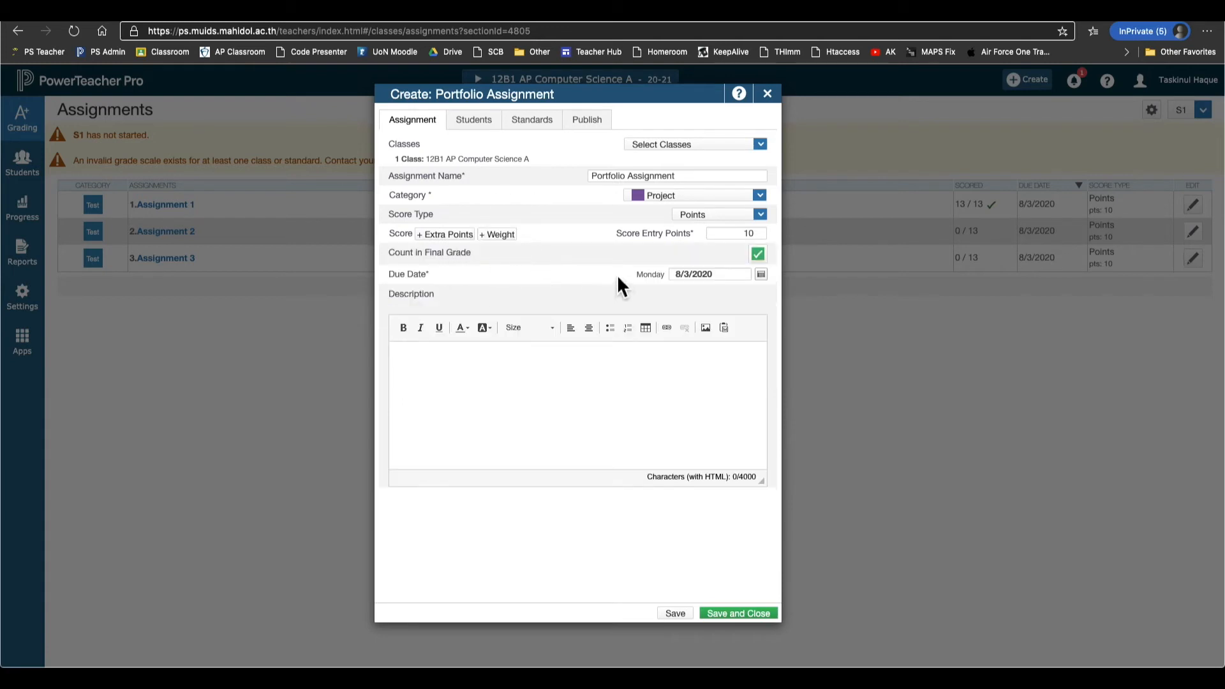
pyautogui.click(762, 258)
pyautogui.click(636, 372)
pyautogui.click(610, 392)
# Check the assignment's students and standards, then view its publishing options.
pyautogui.click(488, 124)
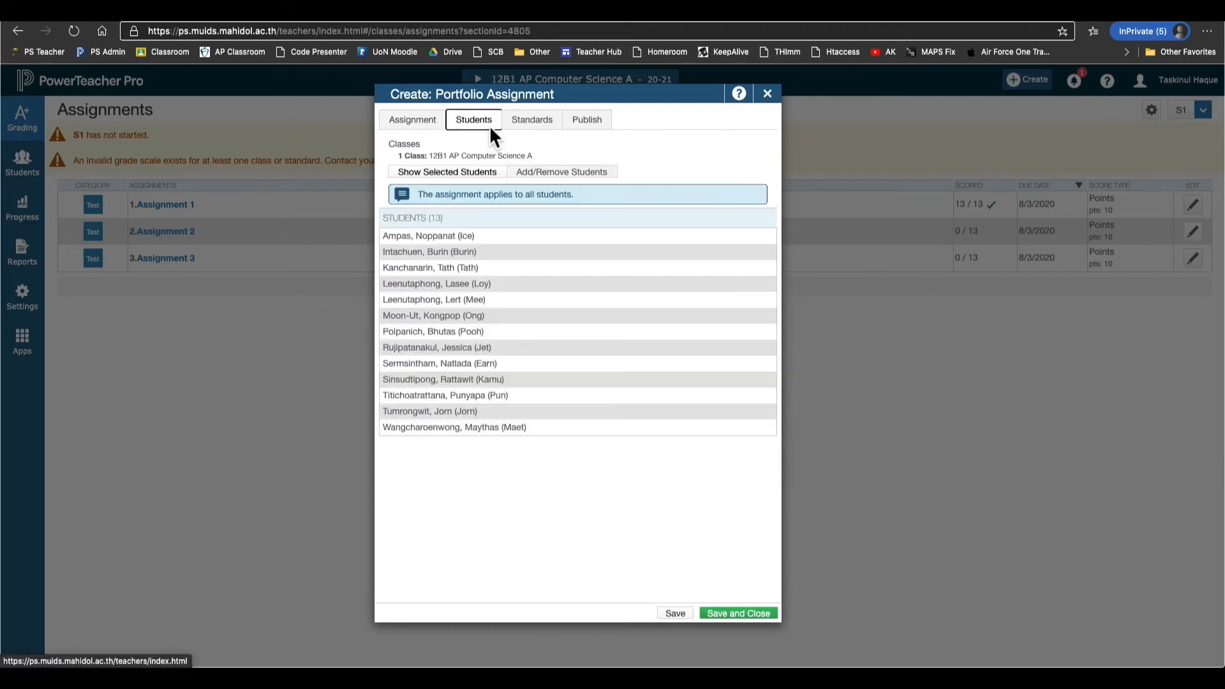
pyautogui.click(551, 125)
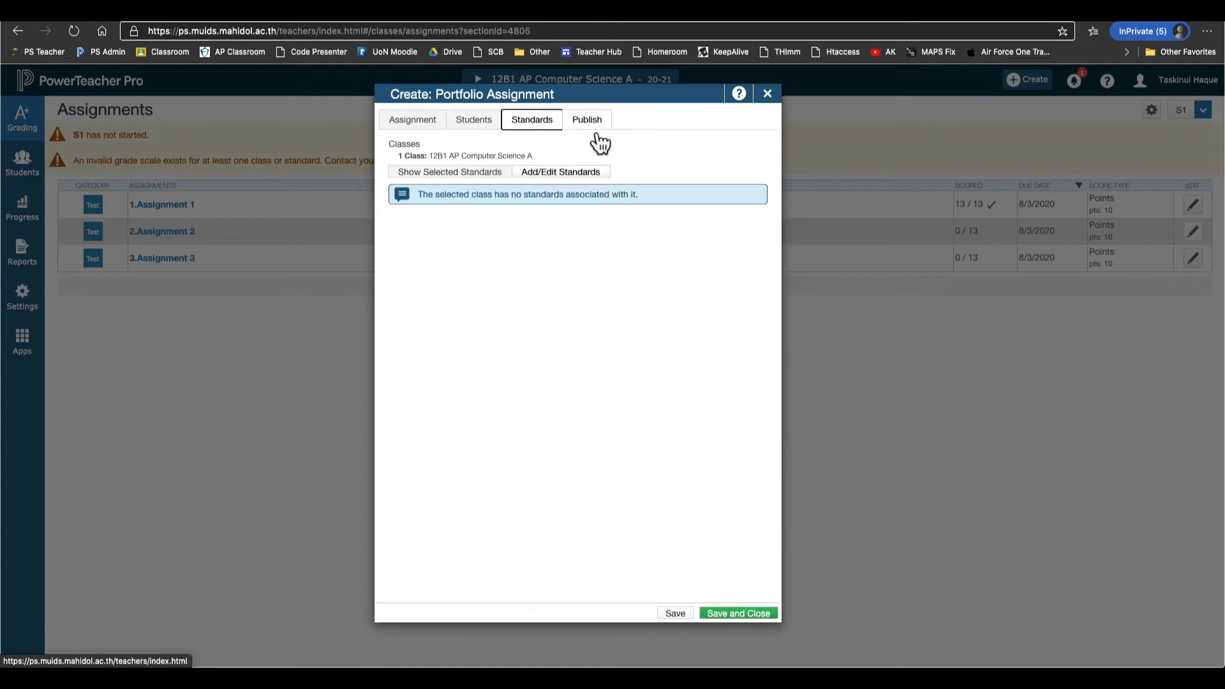
pyautogui.click(580, 125)
pyautogui.click(532, 132)
pyautogui.click(598, 127)
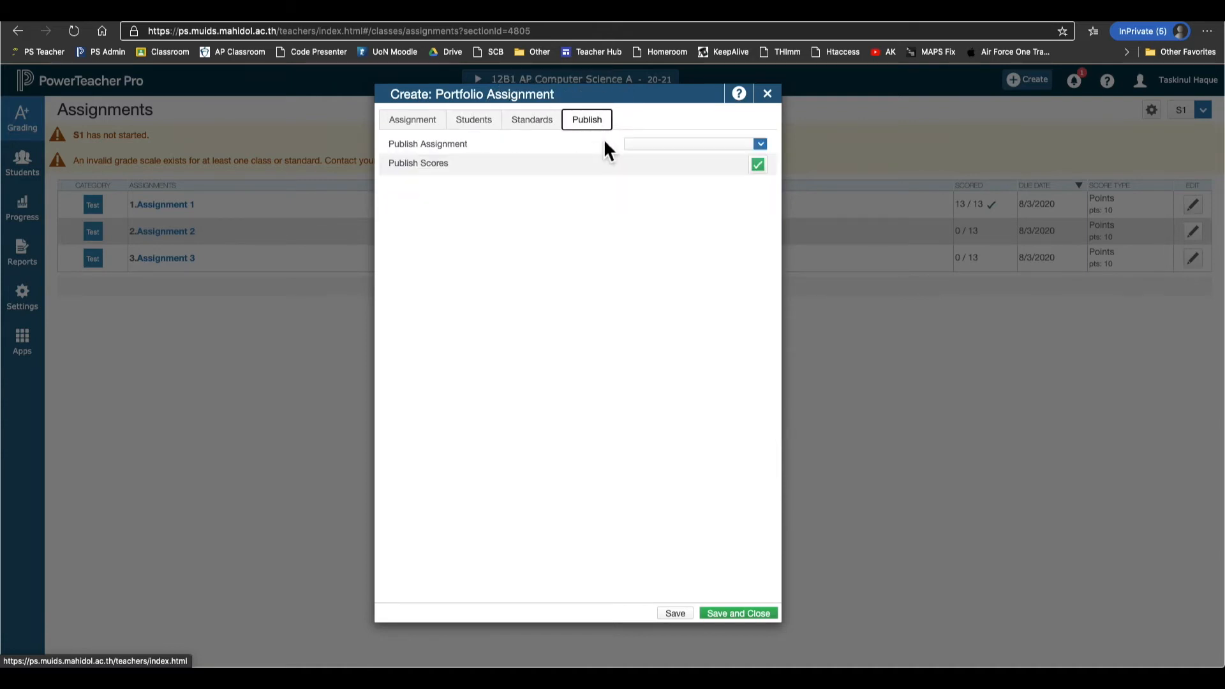
# Turn off score publishing and enter the description 'Sample description' on the Assignment tab.
pyautogui.click(759, 170)
pyautogui.click(427, 125)
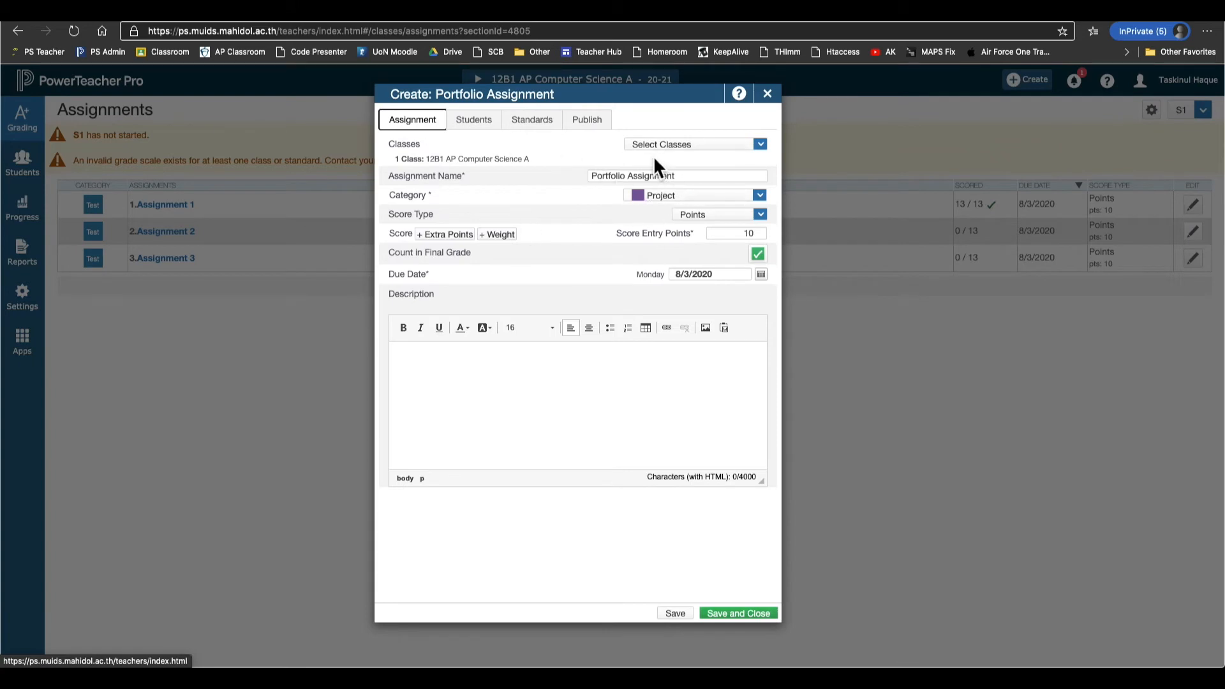
pyautogui.click(595, 404)
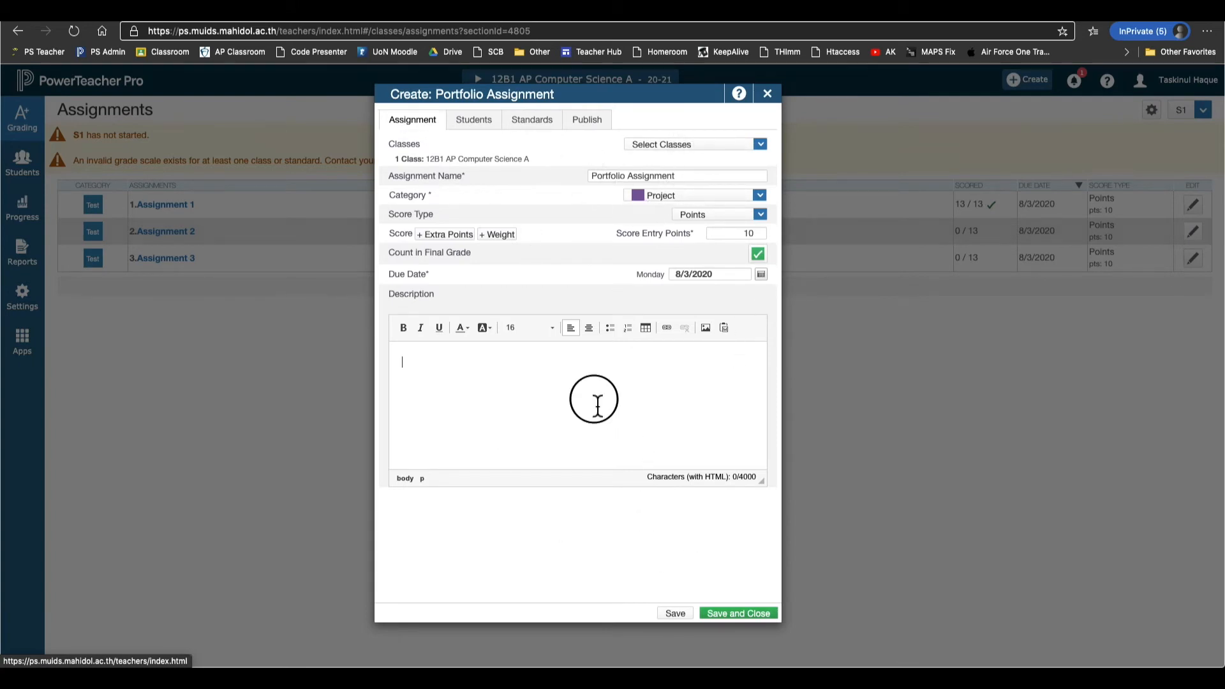
pyautogui.write('Sample ')
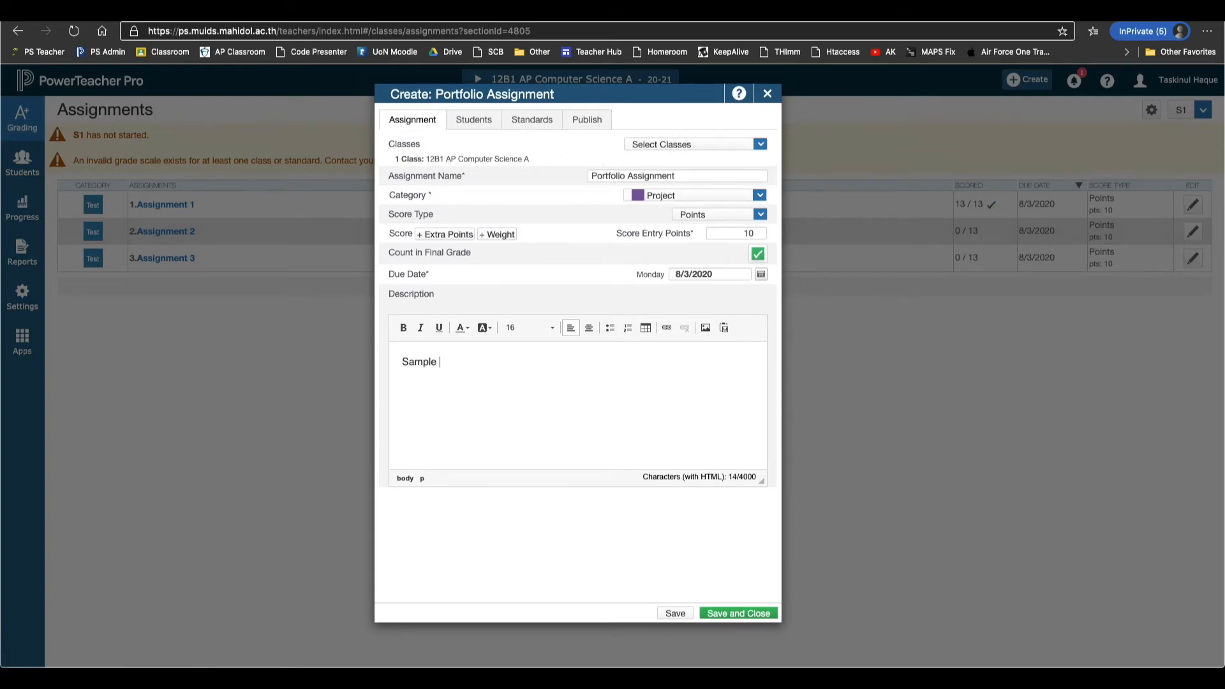
pyautogui.write('description')
# Make the word 'Sample' bold and save the Portfolio Assignment.
pyautogui.doubleClick(426, 363)
pyautogui.click(403, 327)
pyautogui.click(476, 401)
pyautogui.click(753, 616)
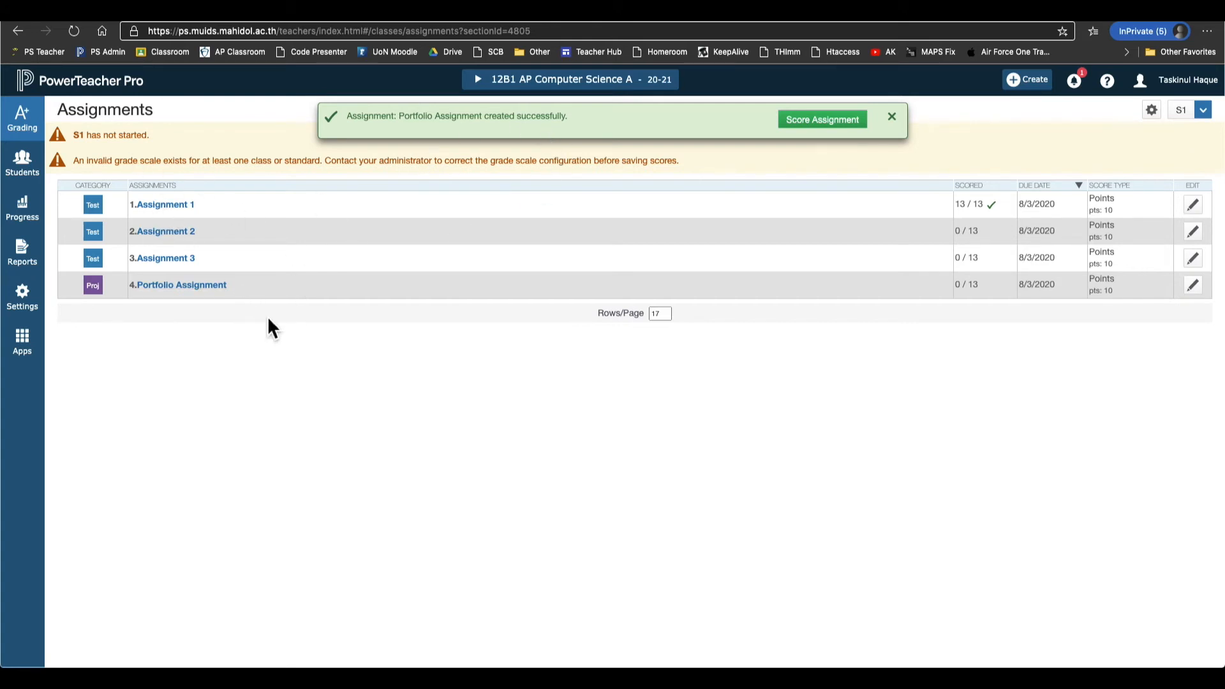
# Go to the class Scoresheet through the Grading menu, after a stop at the assignment list.
pyautogui.click(31, 127)
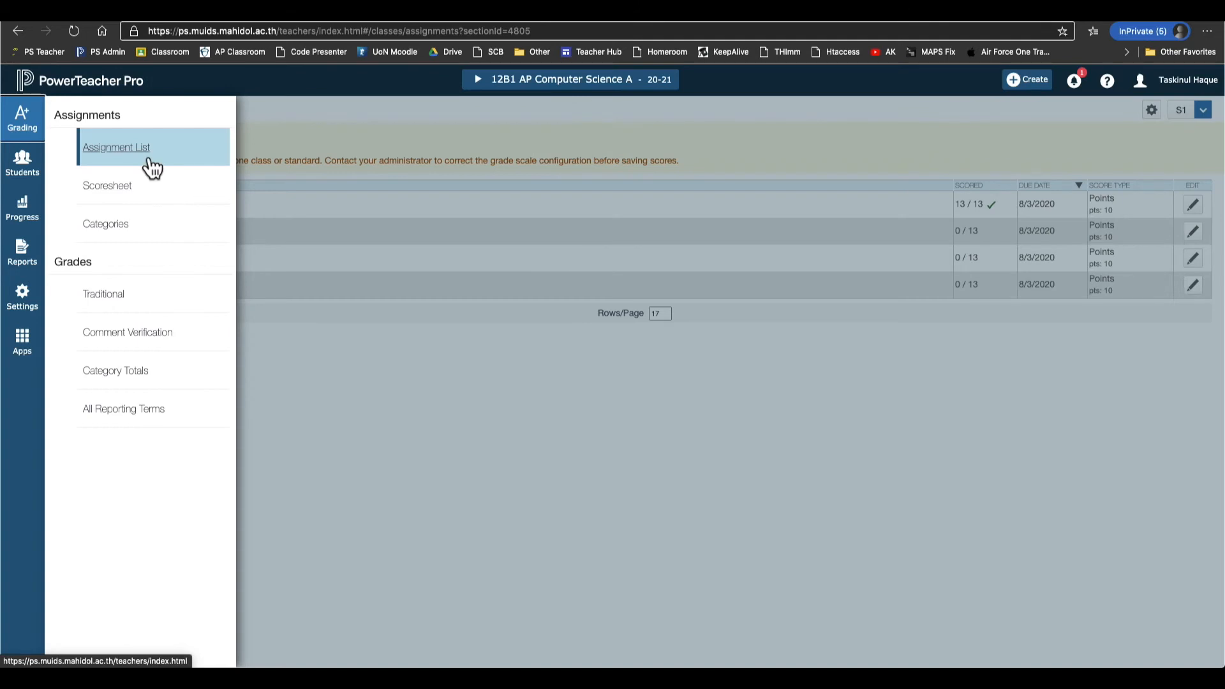
pyautogui.click(152, 167)
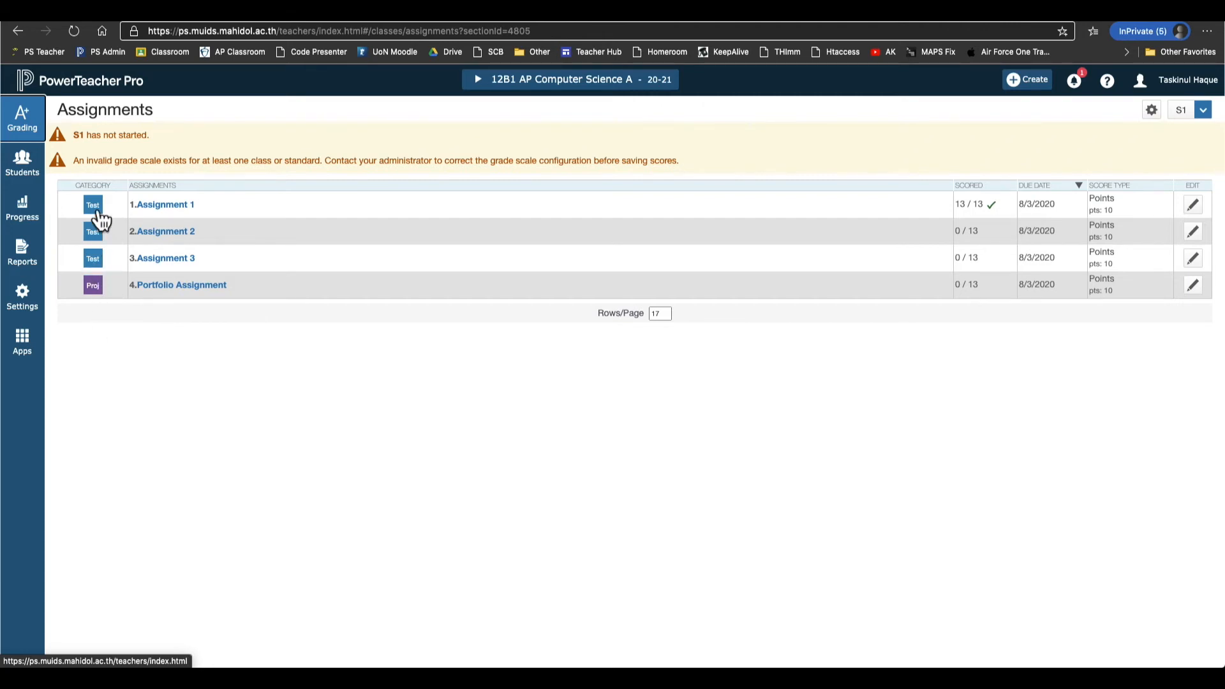
pyautogui.click(34, 131)
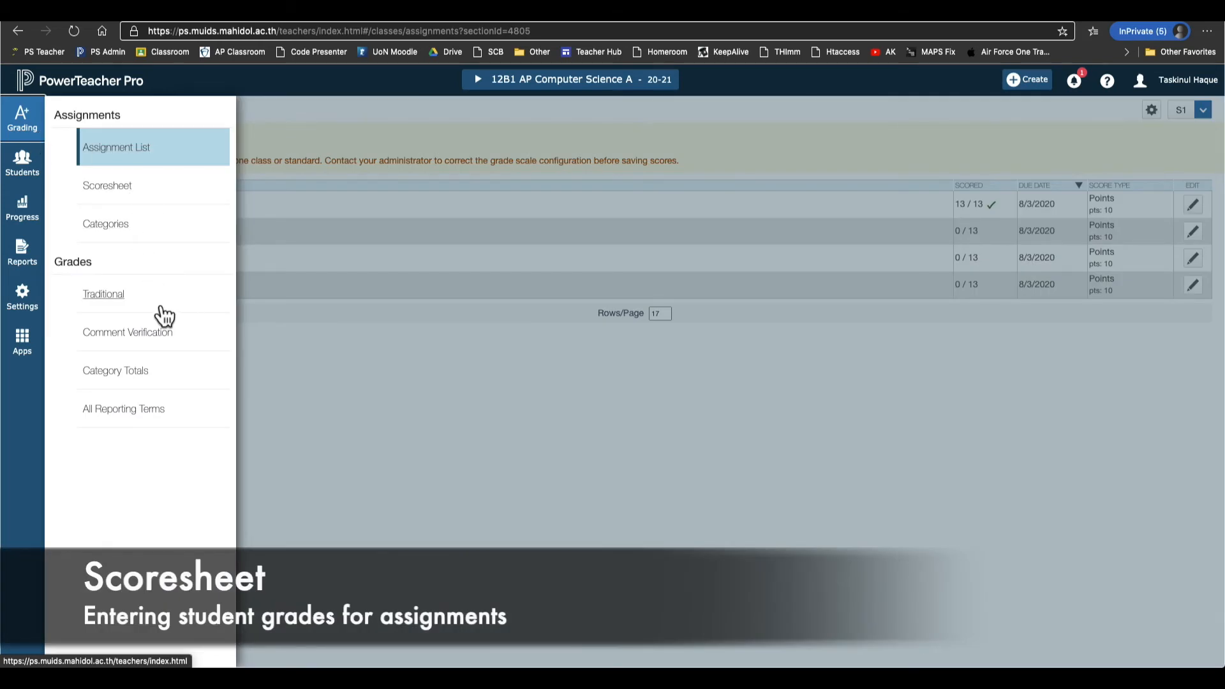
pyautogui.click(126, 203)
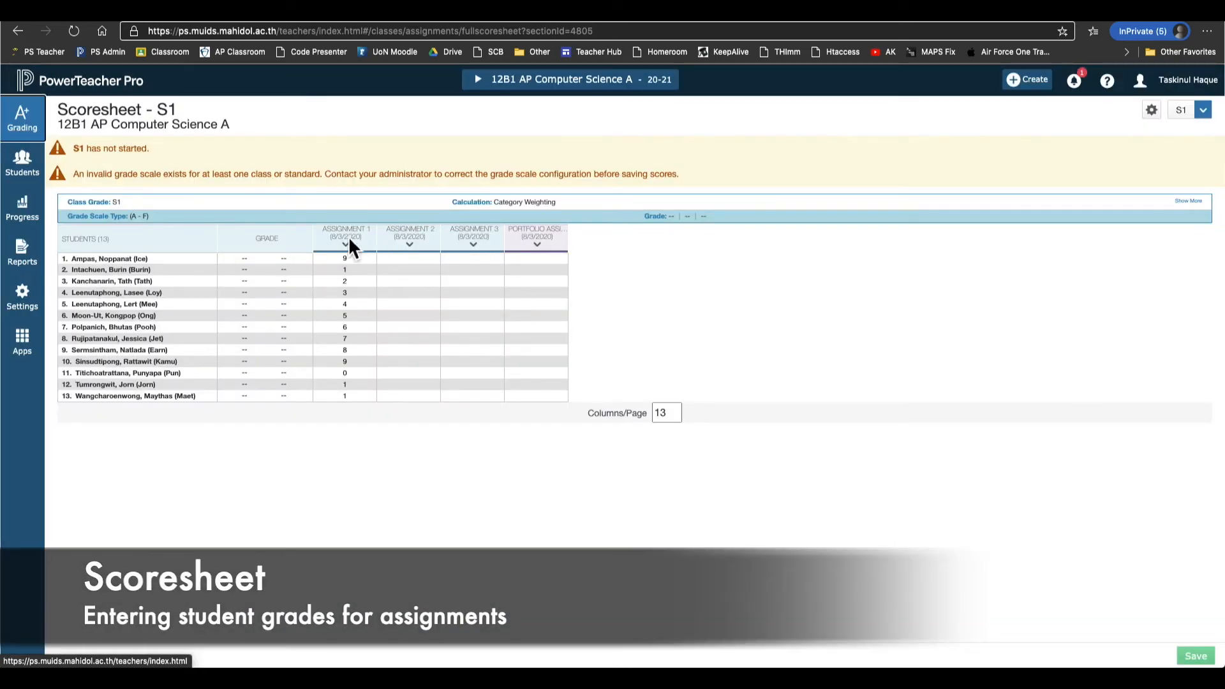
# Use the Portfolio column's options menu to go to the Portfolio Assignment's score page.
pyautogui.click(350, 242)
pyautogui.click(406, 242)
pyautogui.click(456, 240)
pyautogui.click(546, 242)
pyautogui.click(469, 242)
pyautogui.click(602, 268)
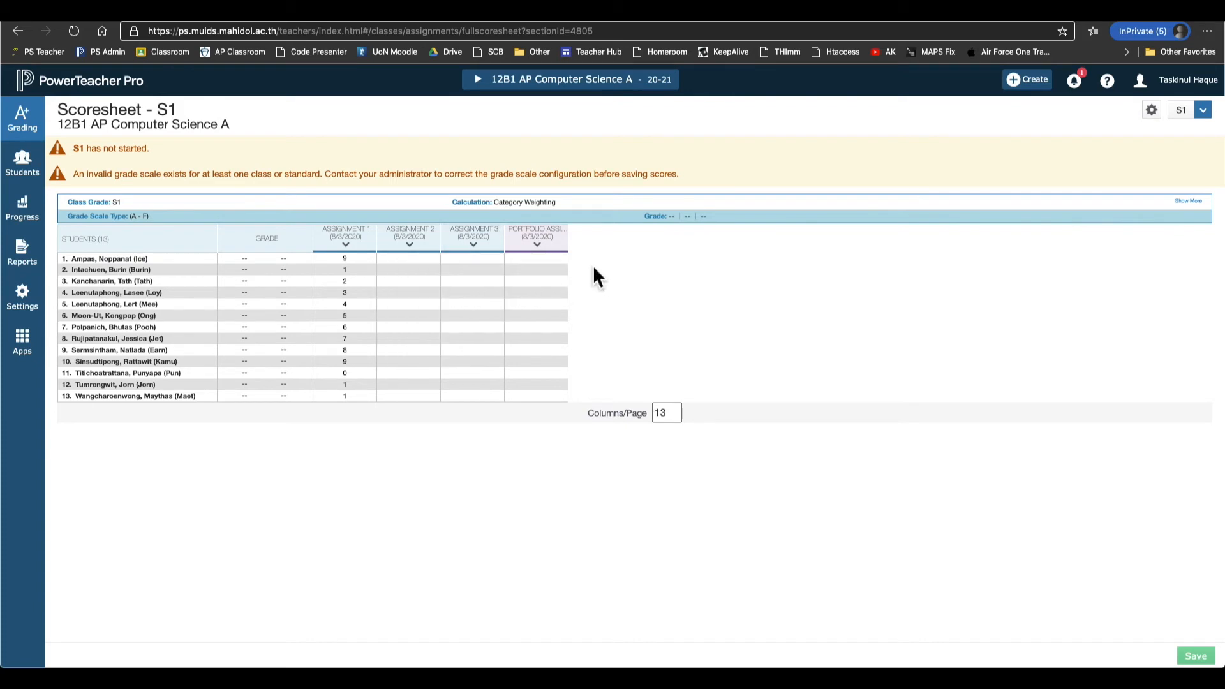
pyautogui.click(561, 248)
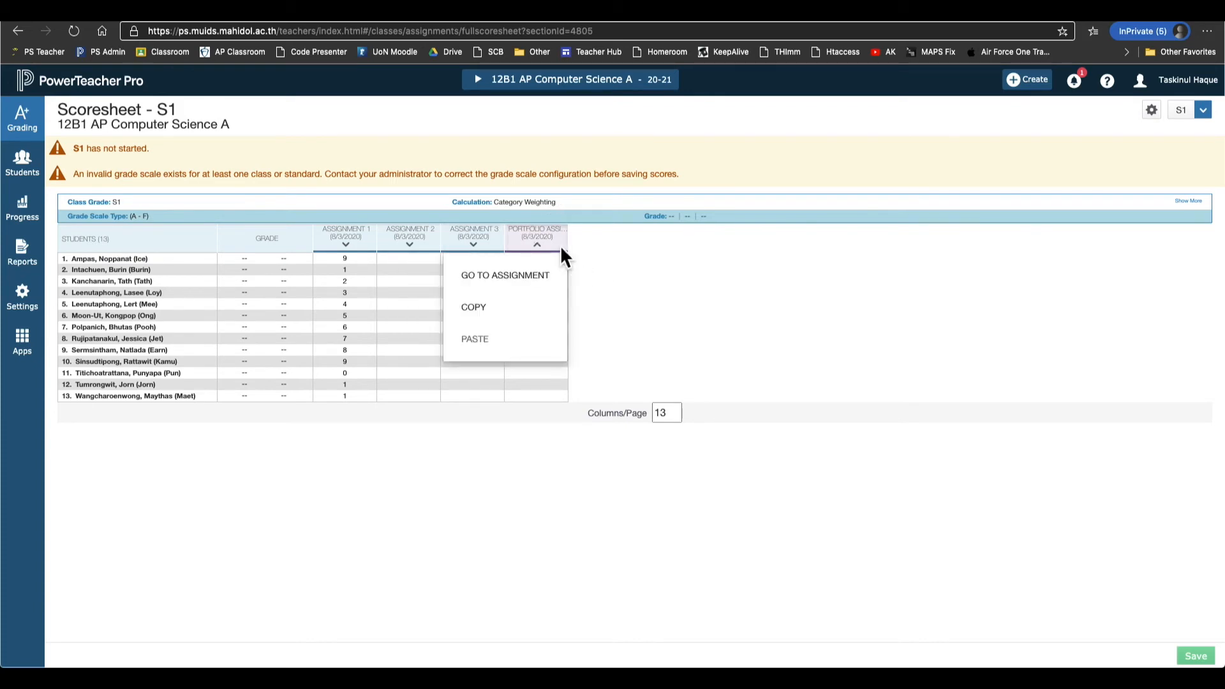
pyautogui.click(603, 260)
pyautogui.click(524, 241)
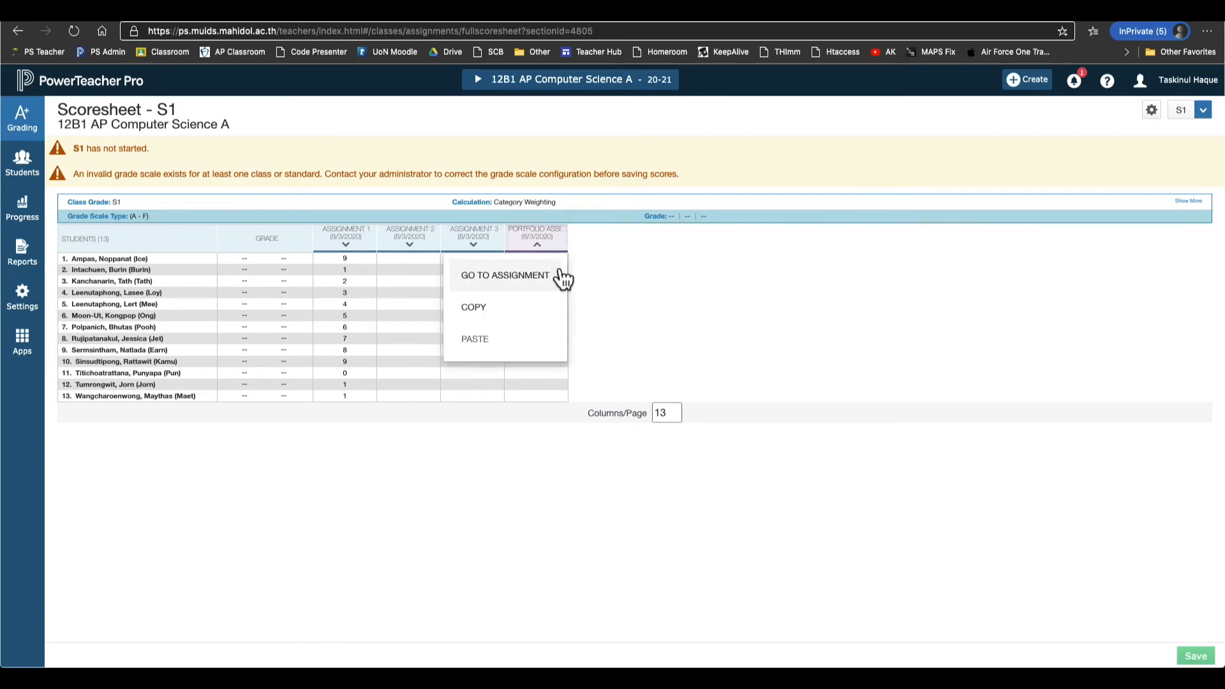
pyautogui.click(539, 281)
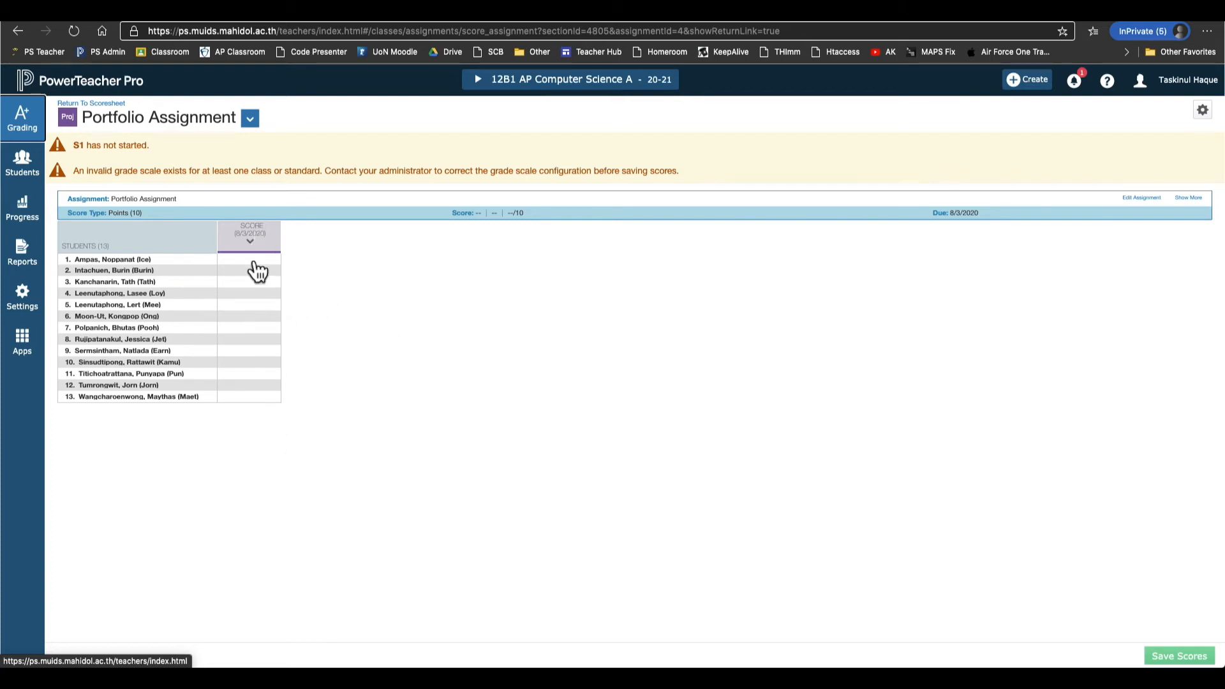
# Return to the Scoresheet and select the first student's Portfolio cell.
pyautogui.click(254, 242)
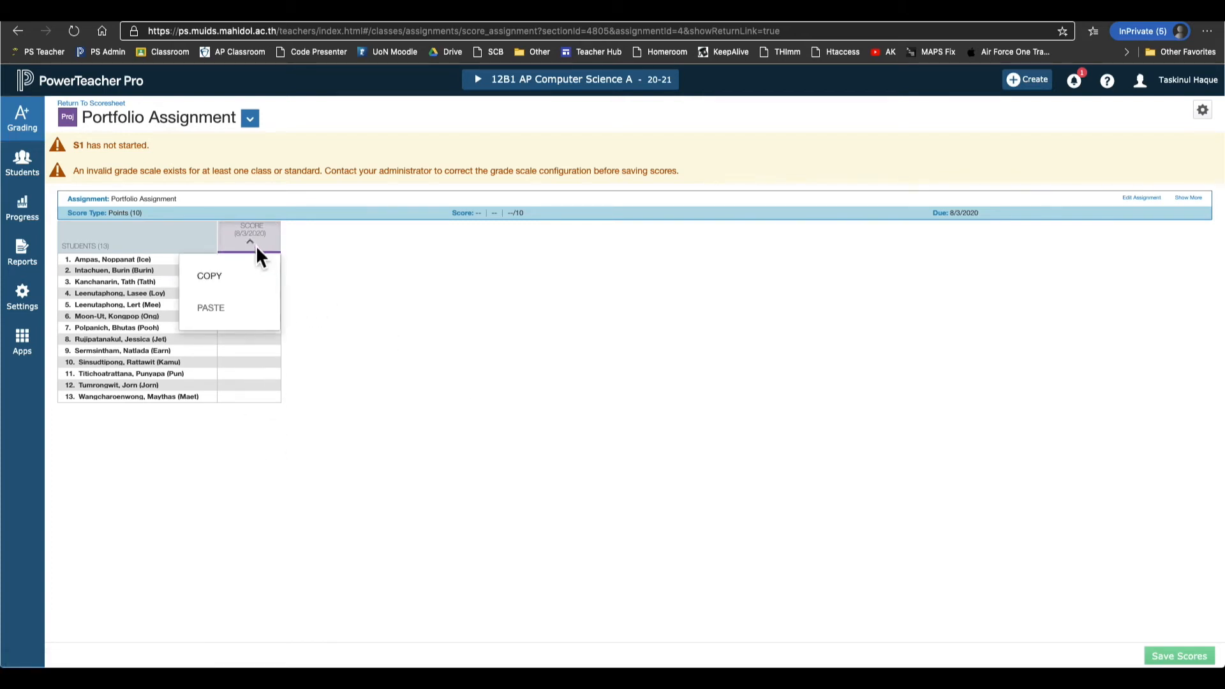
pyautogui.click(256, 245)
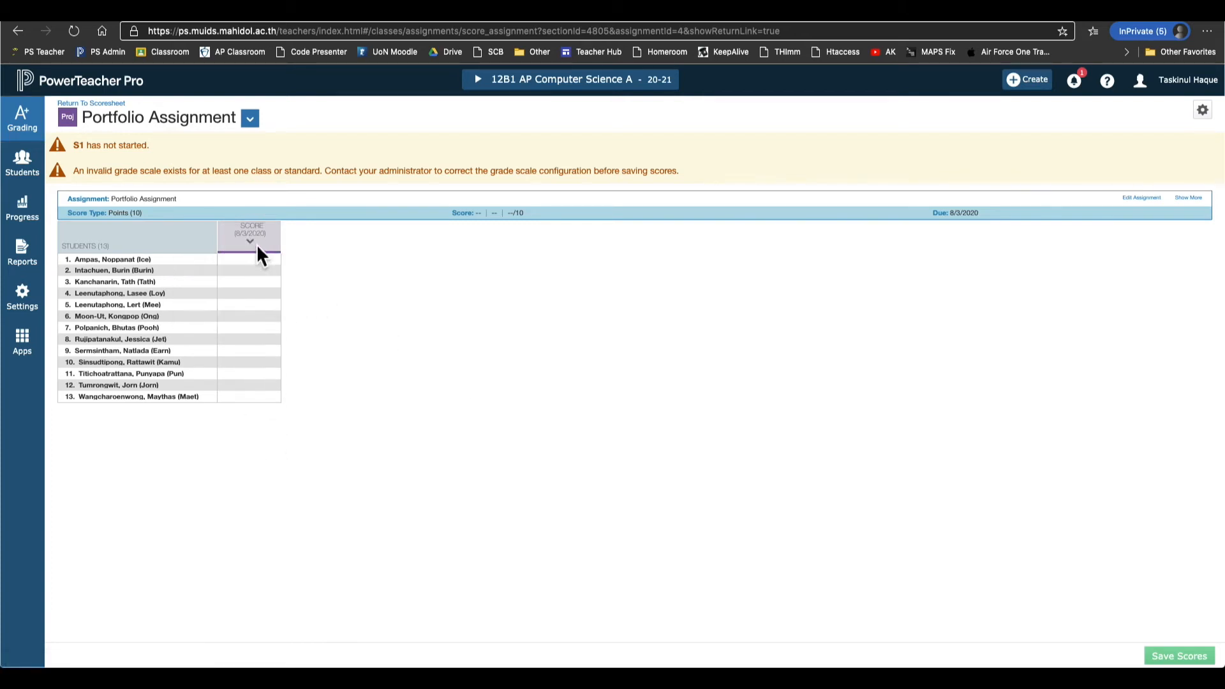
pyautogui.click(42, 140)
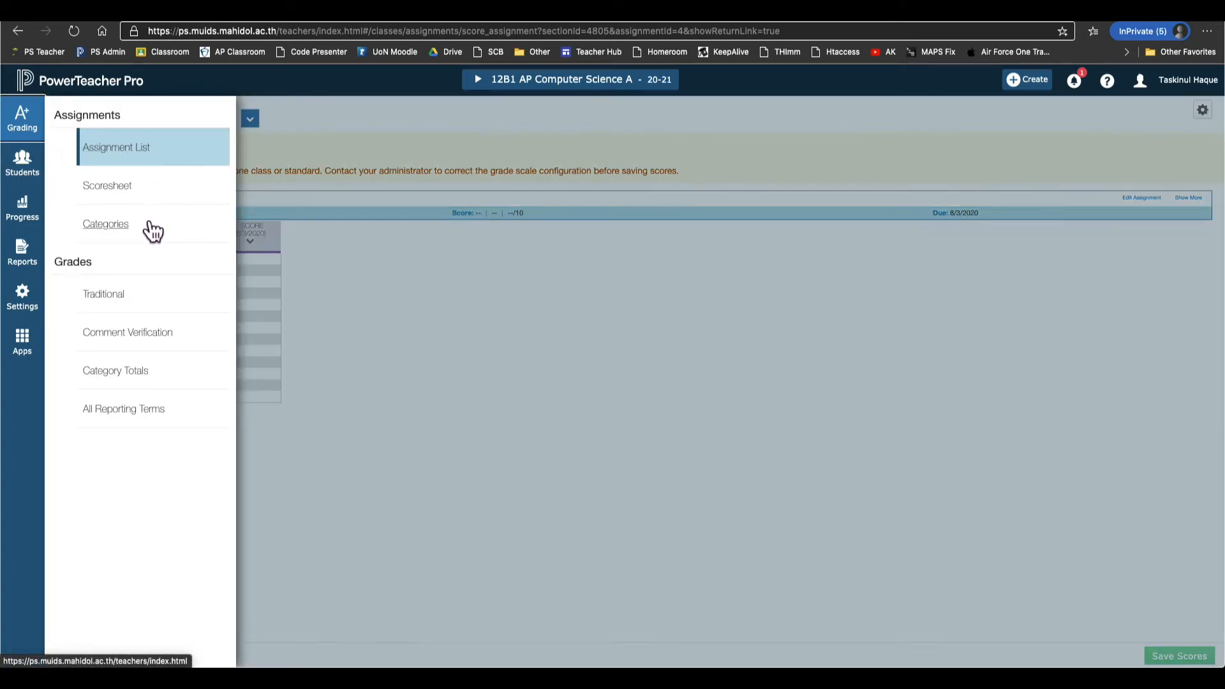
pyautogui.click(137, 194)
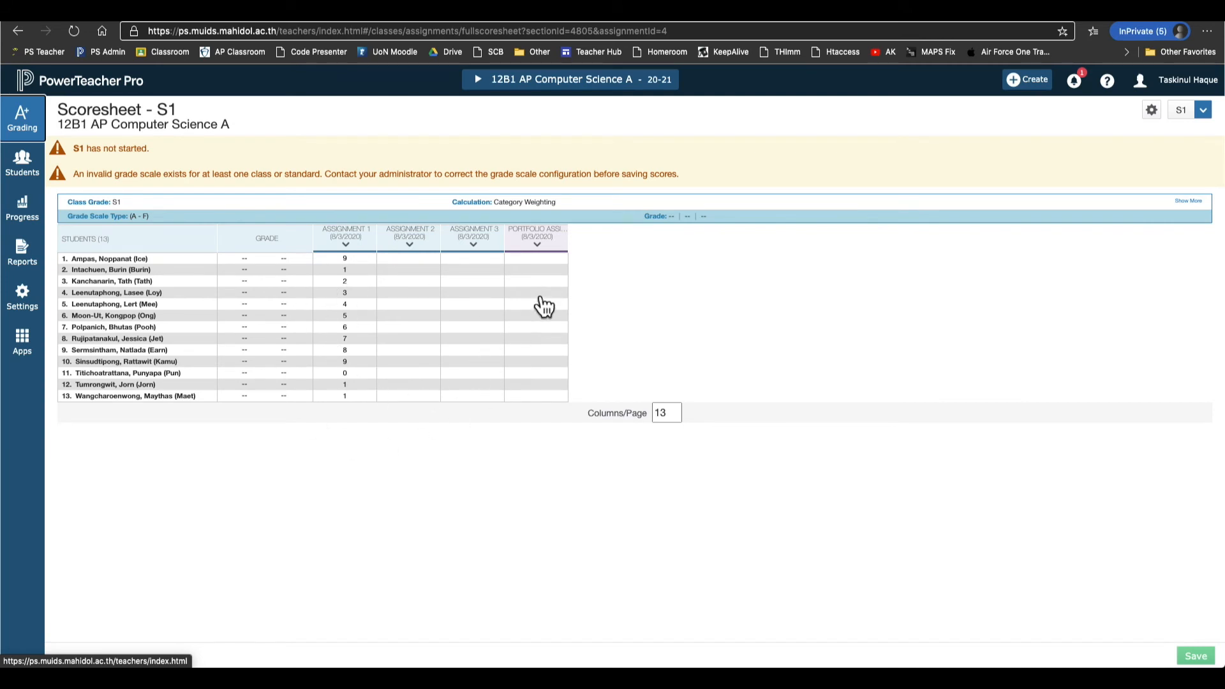
pyautogui.click(542, 263)
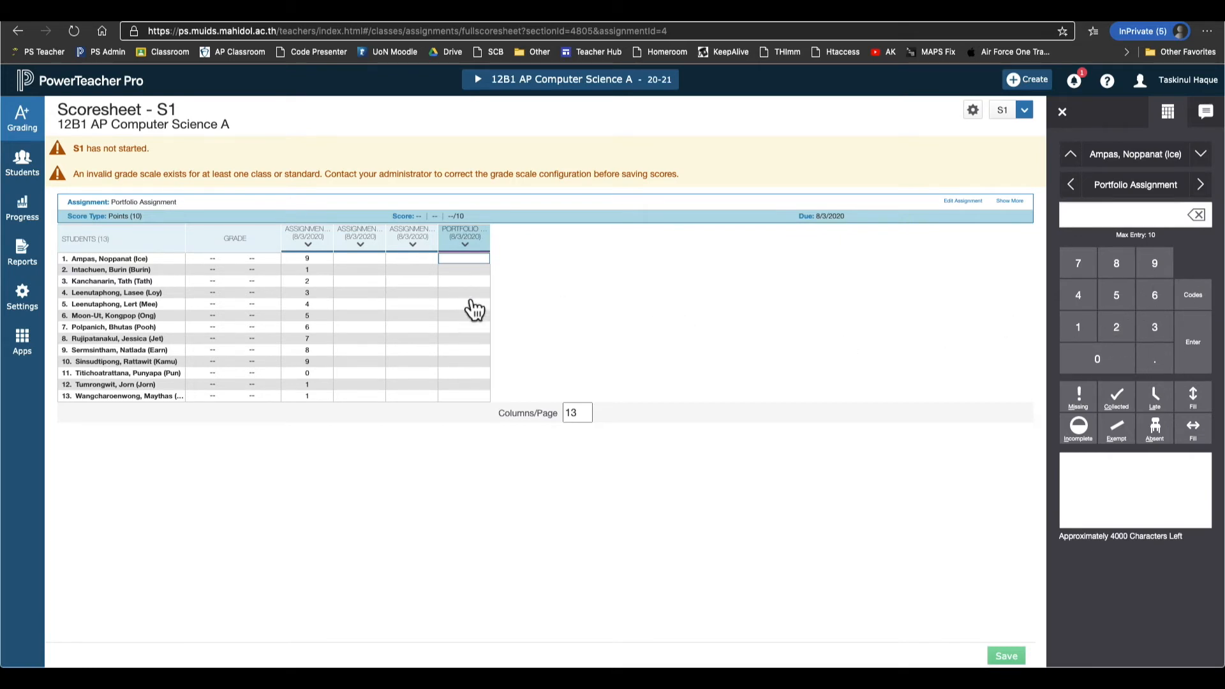
# Enter a Portfolio score of 5 for the first two students.
pyautogui.click(469, 248)
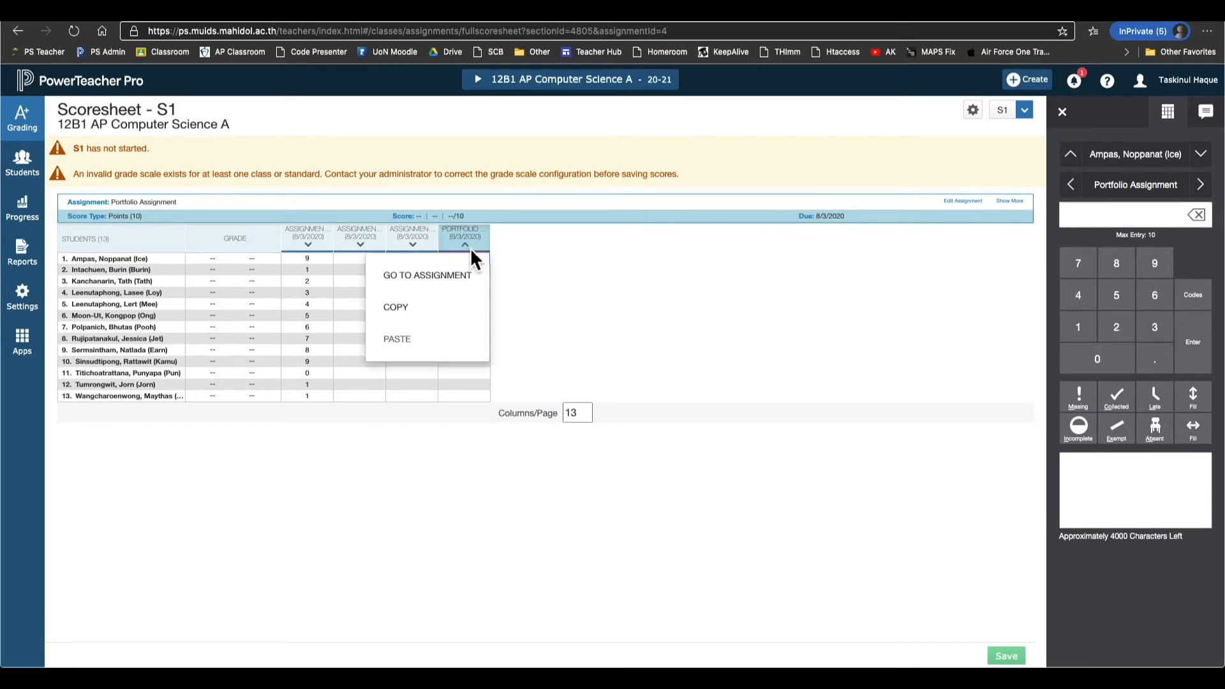
pyautogui.click(469, 248)
pyautogui.click(479, 271)
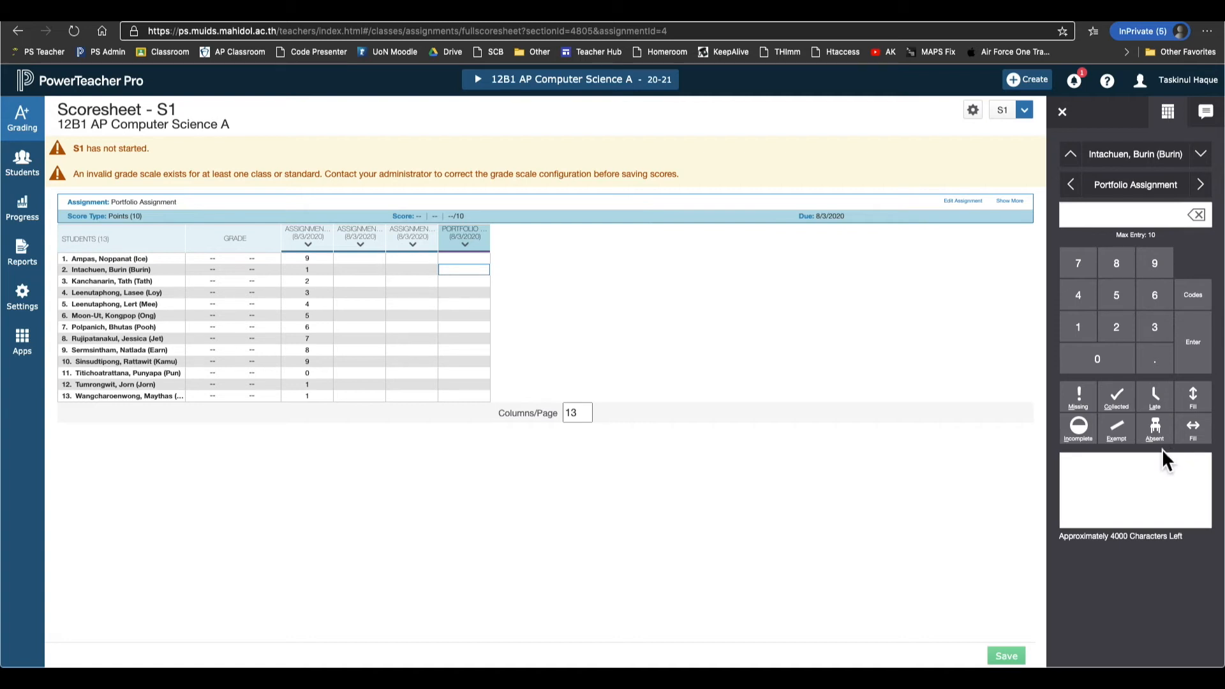
pyautogui.click(468, 259)
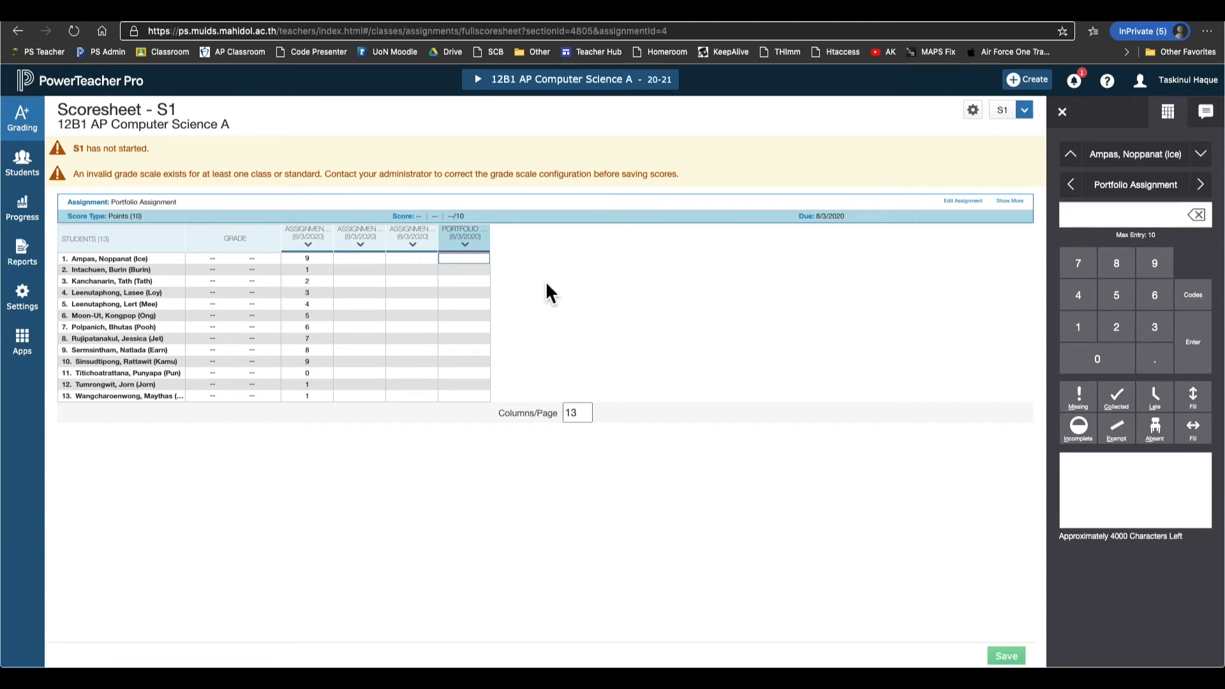
pyautogui.write('5')
pyautogui.press('Return')
pyautogui.write('5')
pyautogui.press('Return')
pyautogui.press('Return')
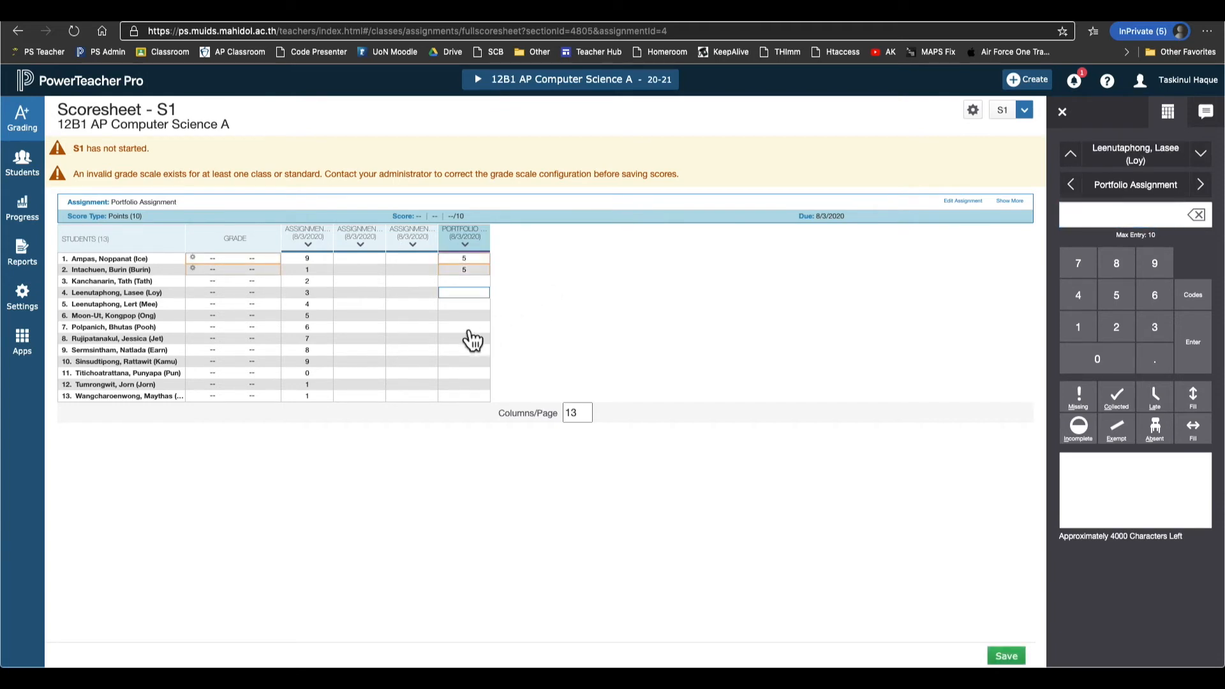
# Fill the score 5 down the Portfolio column for all remaining students.
pyautogui.click(485, 262)
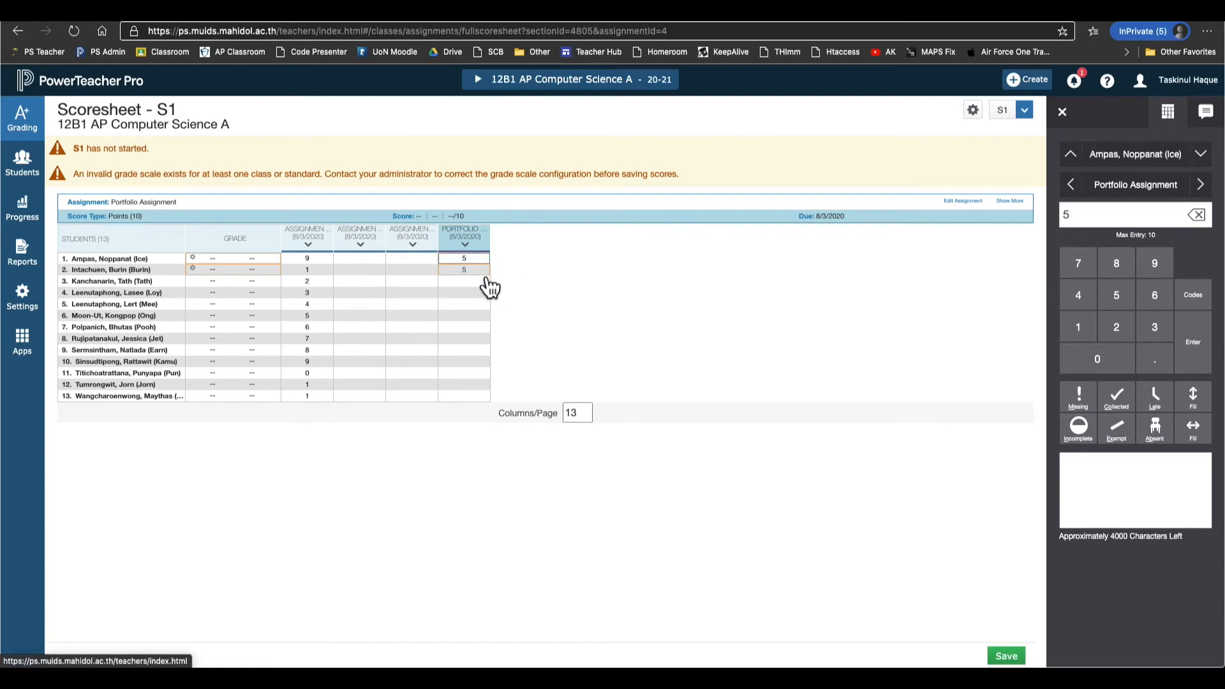
pyautogui.click(486, 273)
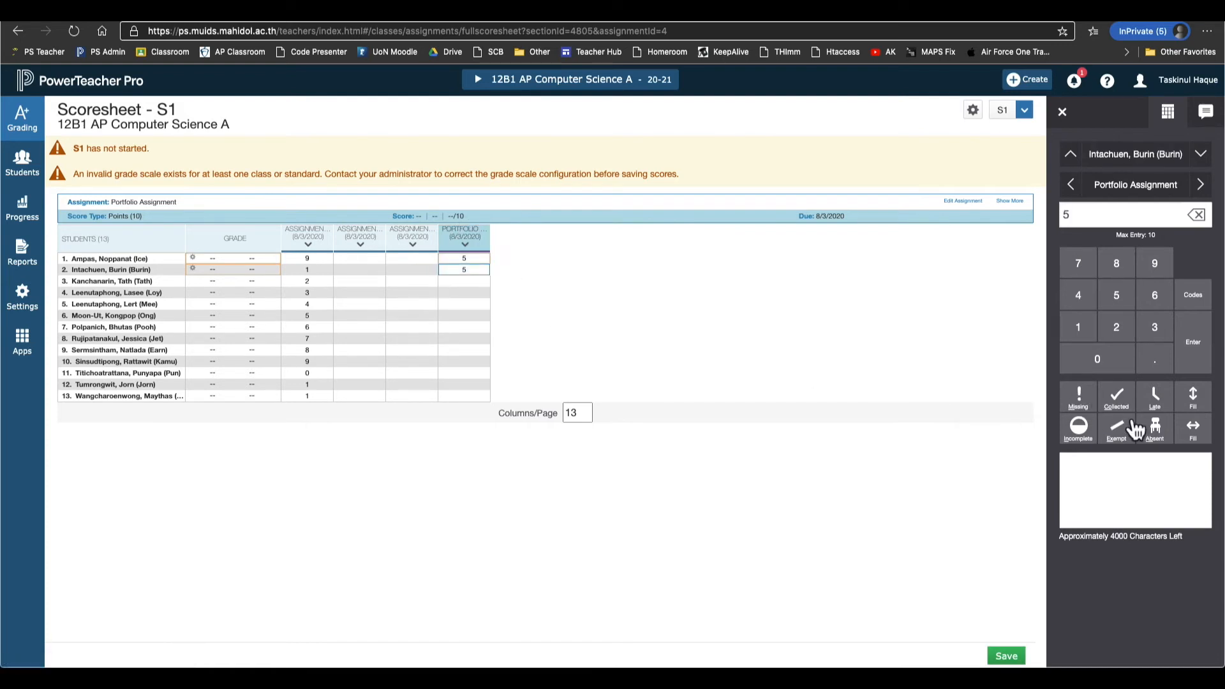
pyautogui.click(1200, 410)
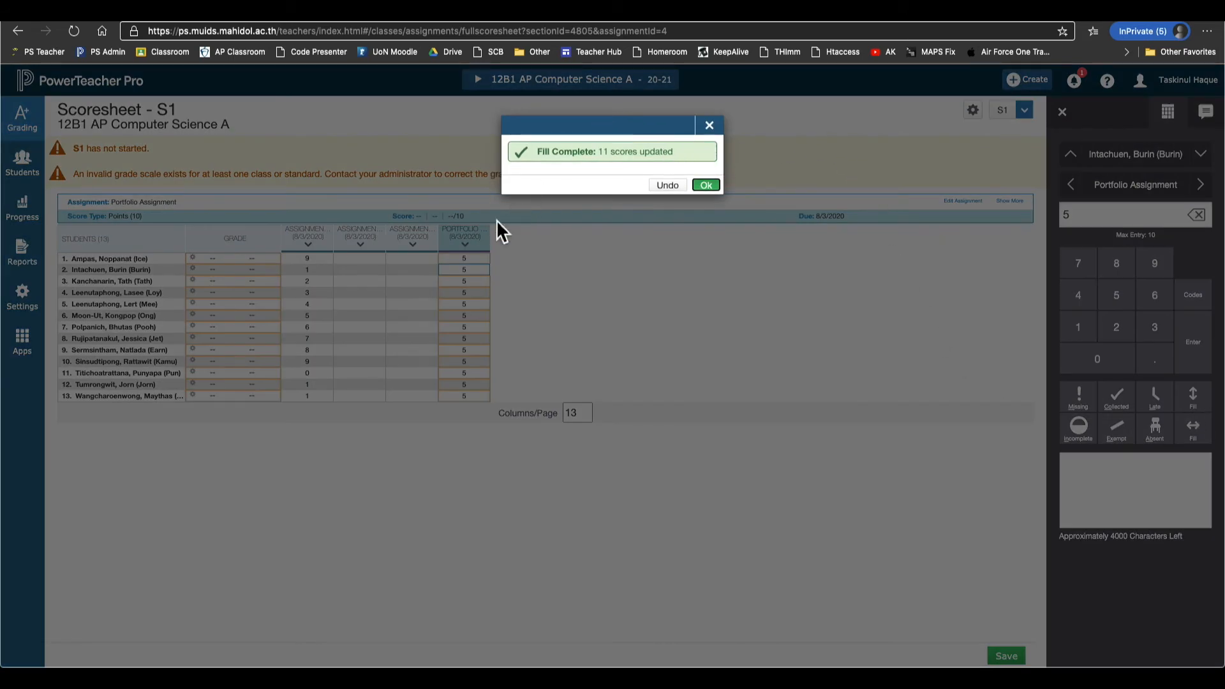
# Score students 6 and 10 at 10 and student 2 at 9 on the Portfolio Assignment.
pyautogui.click(707, 187)
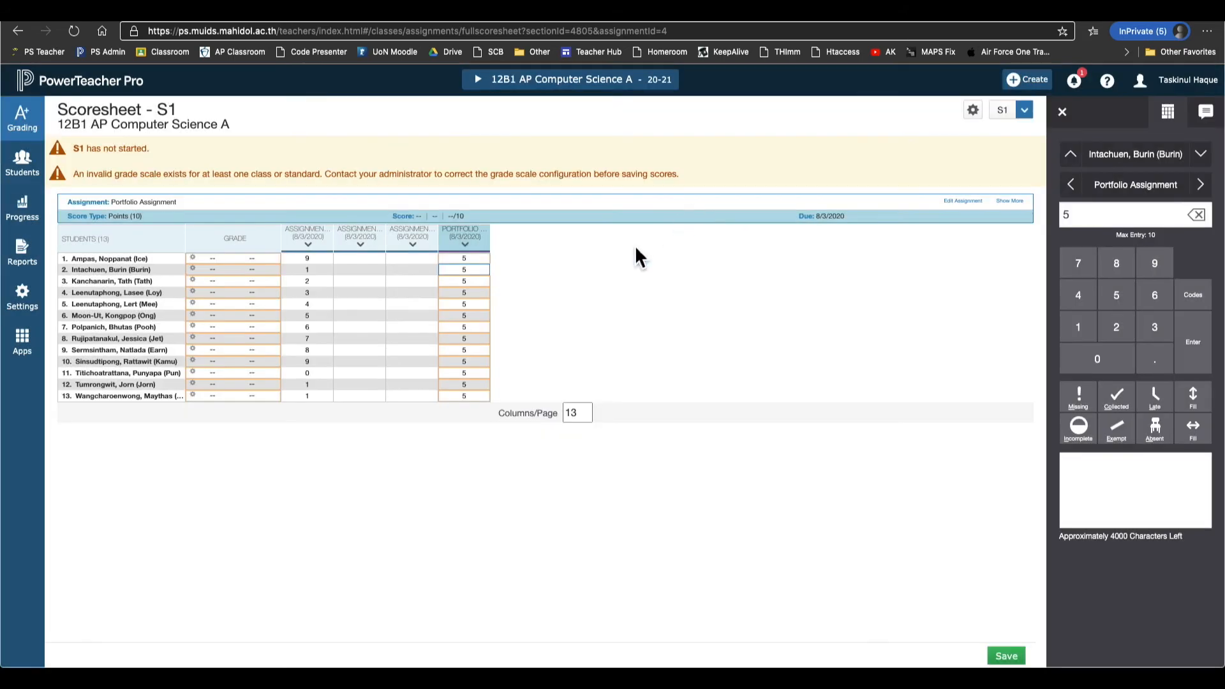
pyautogui.click(489, 318)
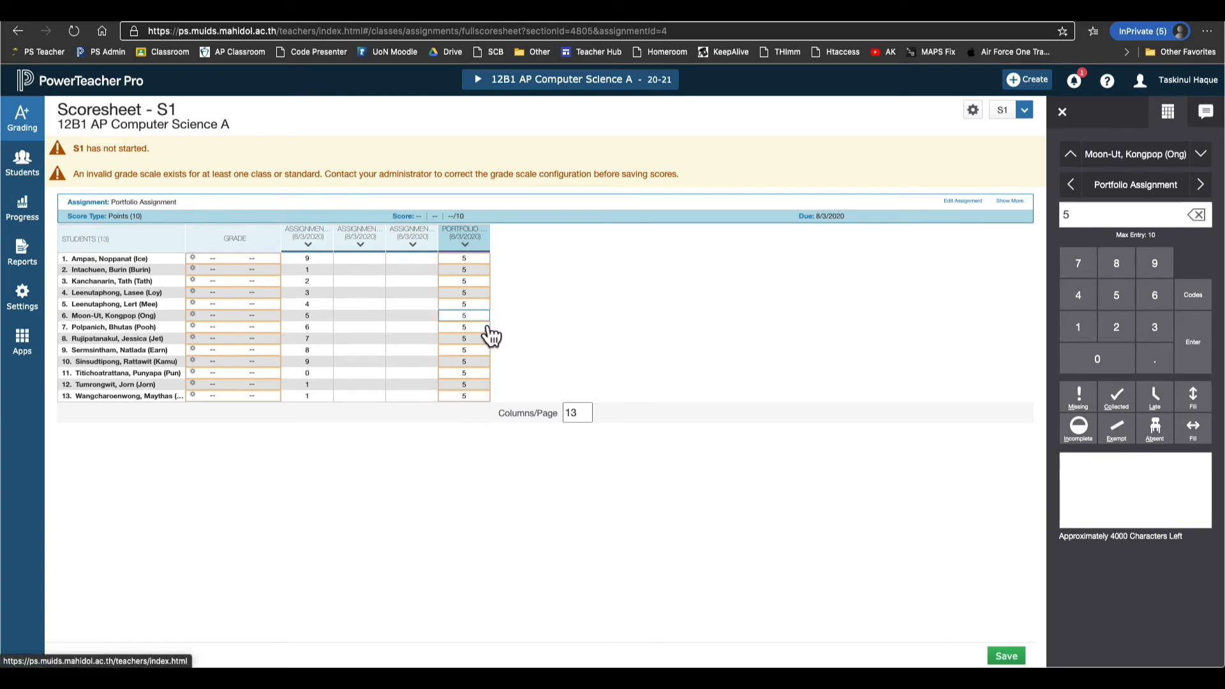
pyautogui.write('10')
pyautogui.click(490, 365)
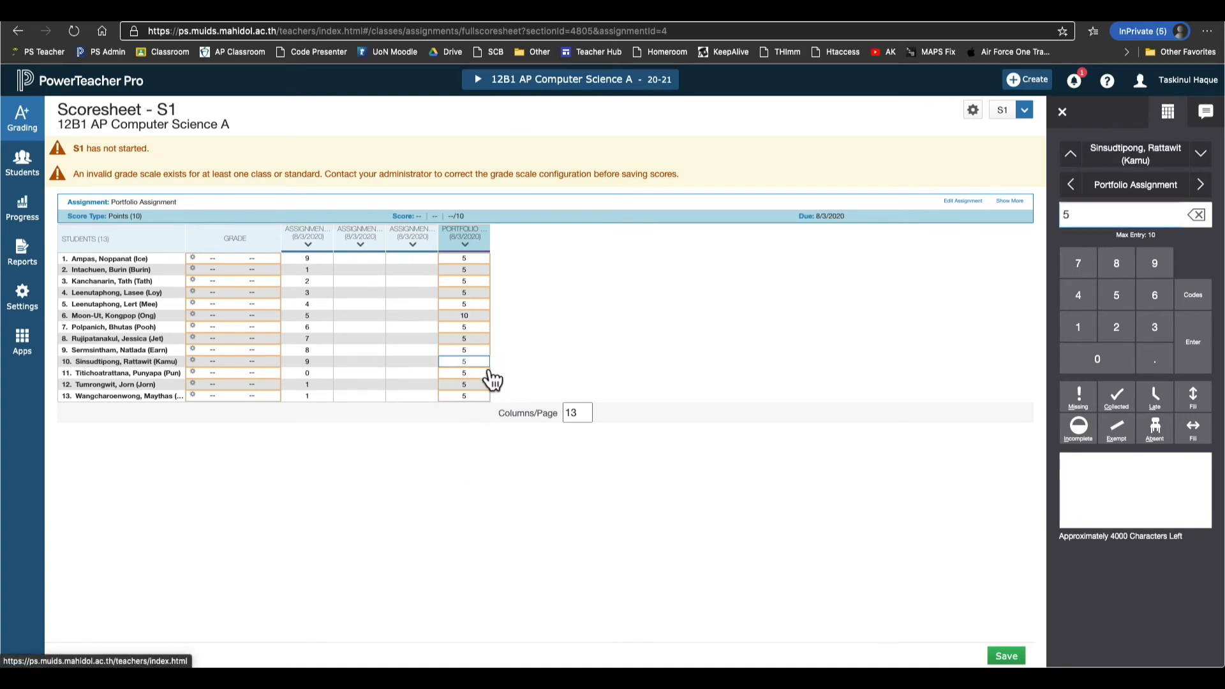
pyautogui.write('10')
pyautogui.click(490, 274)
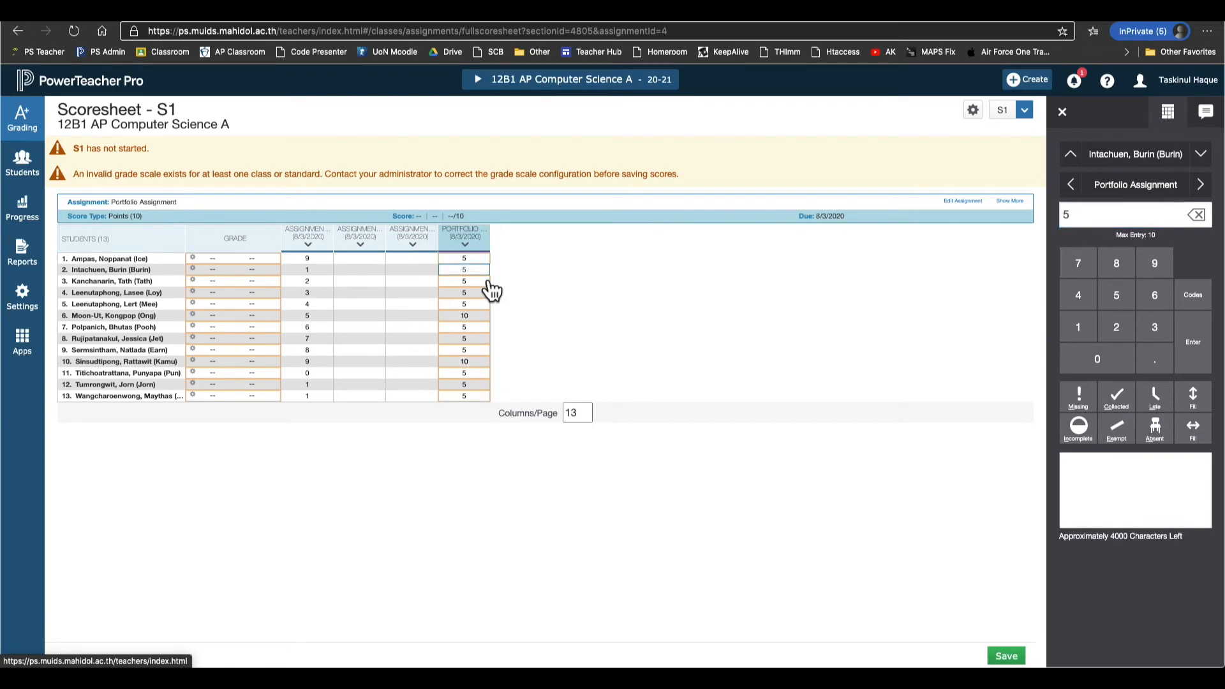
pyautogui.write('9')
pyautogui.press('Up')
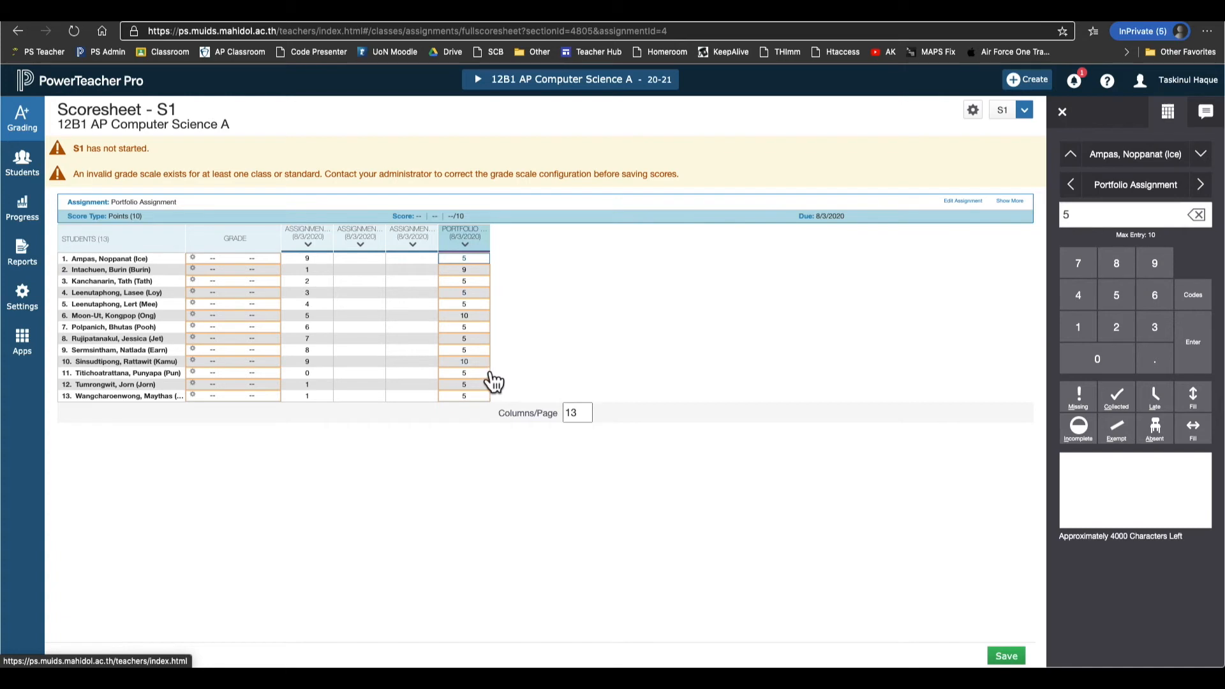
# Clear the Portfolio scores from student 9 down, then refill the blanks with 5 from student 1.
pyautogui.click(483, 354)
pyautogui.press('BackSpace')
pyautogui.press('Down')
pyautogui.press('Down')
pyautogui.press('BackSpace')
pyautogui.press('Down')
pyautogui.press('BackSpace')
pyautogui.press('Down')
pyautogui.press('BackSpace')
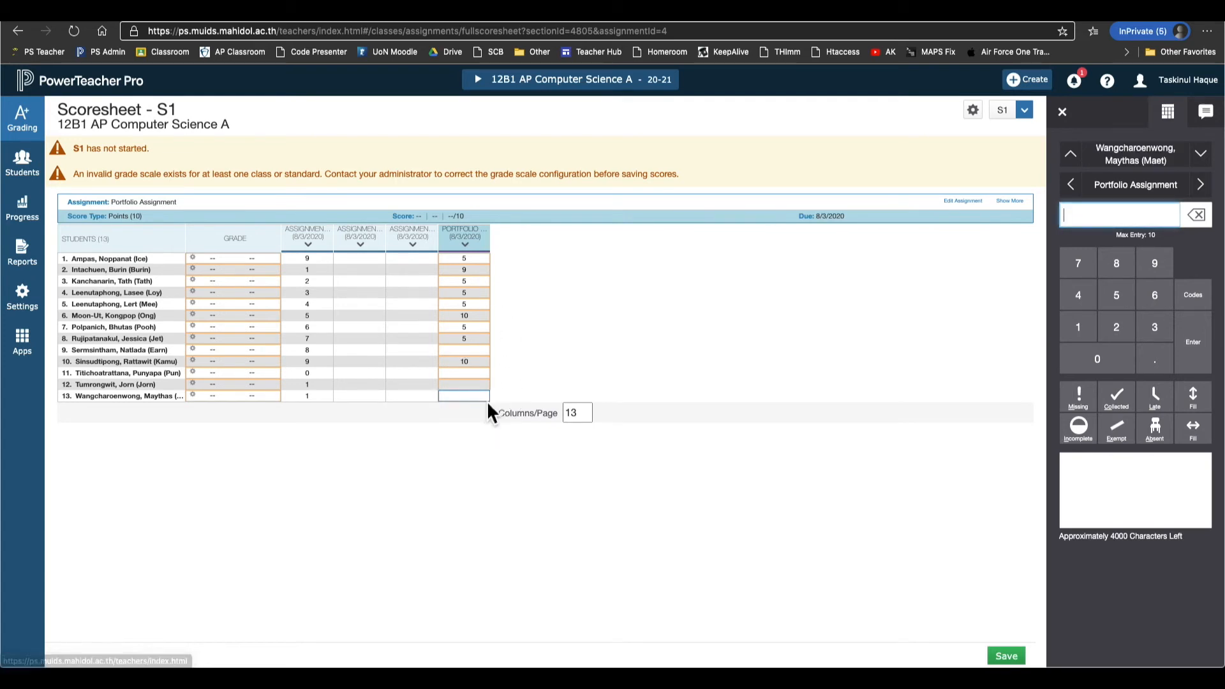
pyautogui.click(486, 263)
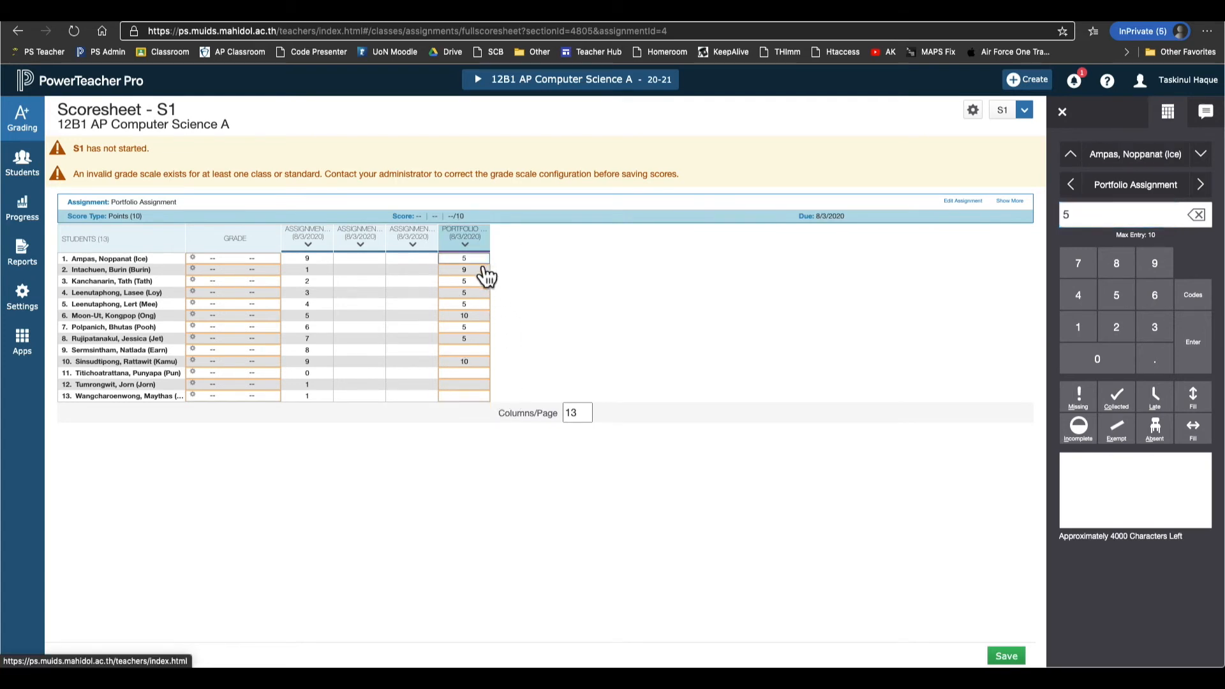
pyautogui.click(1203, 412)
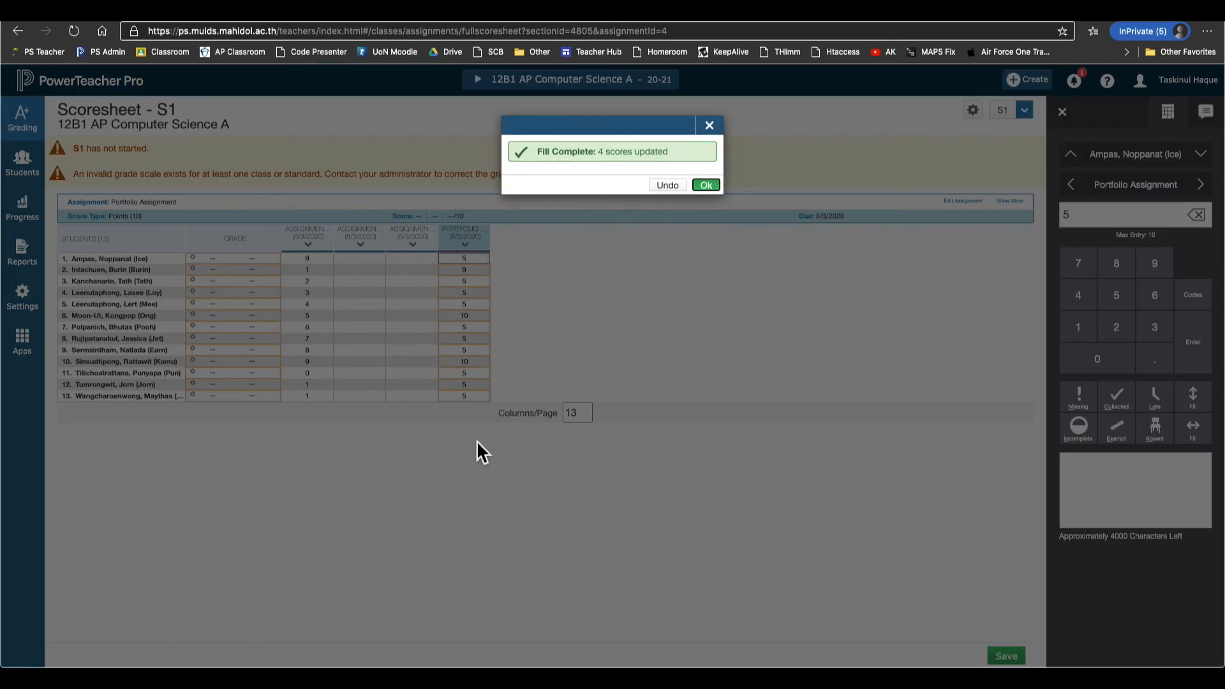
# Dismiss the fill confirmation and select student 5's Portfolio score.
pyautogui.click(706, 187)
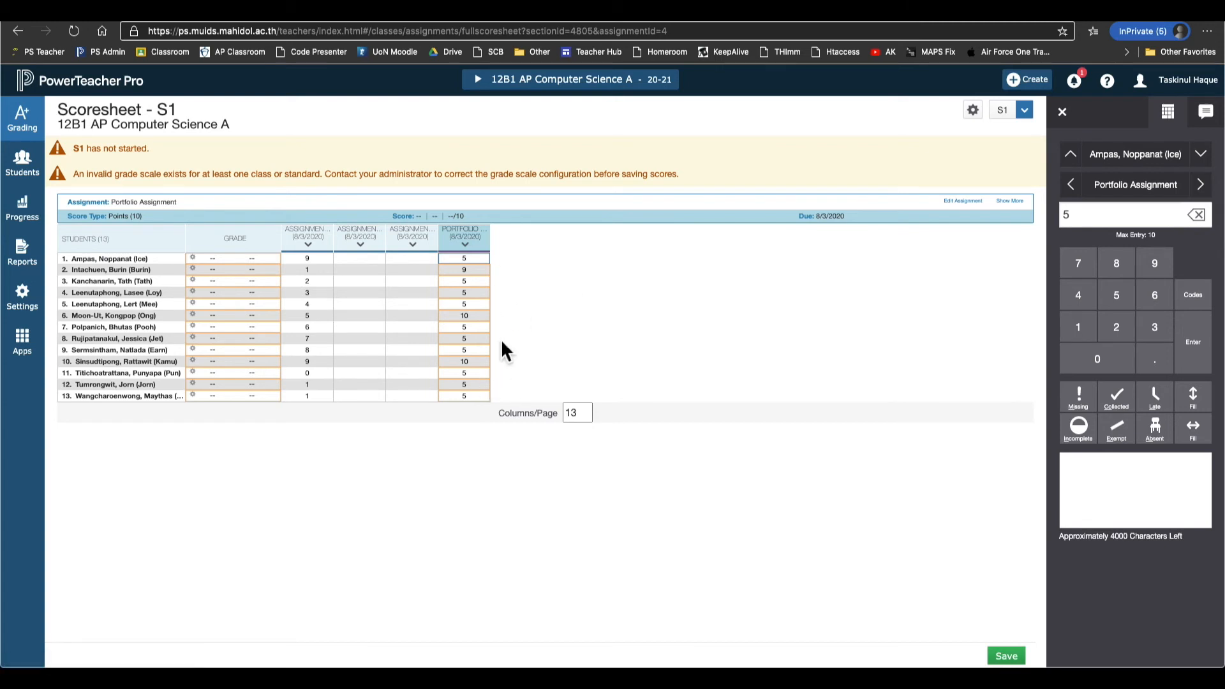
pyautogui.click(487, 317)
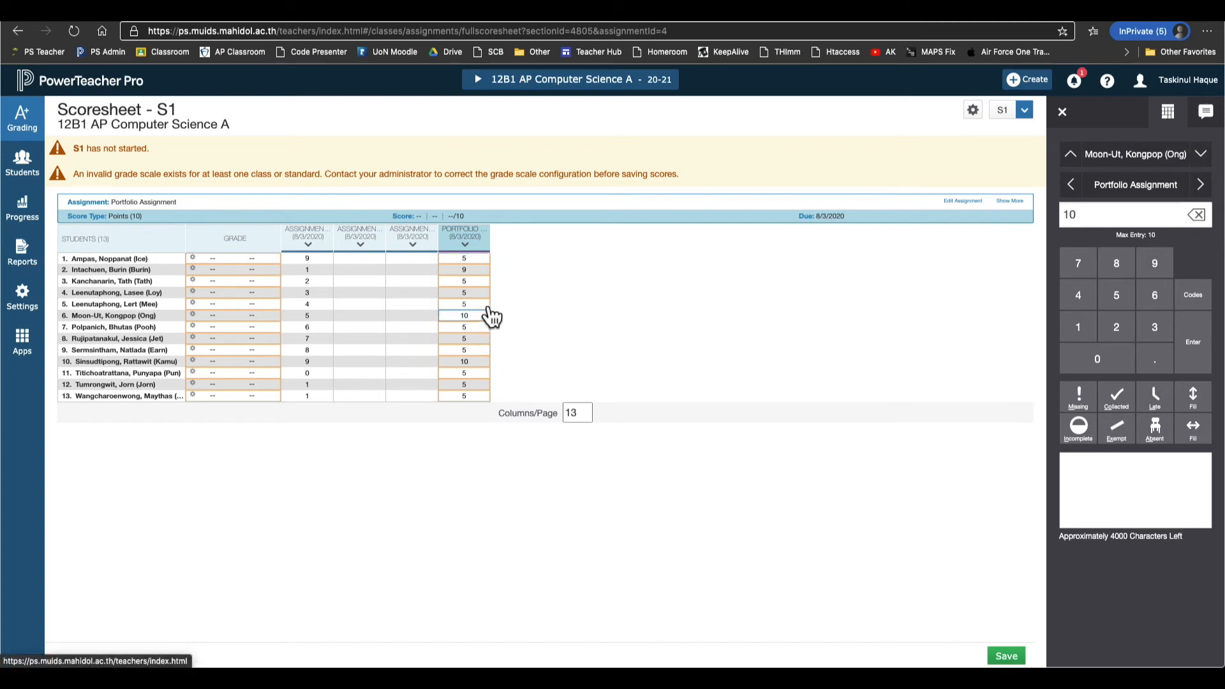
pyautogui.click(488, 305)
pyautogui.click(484, 308)
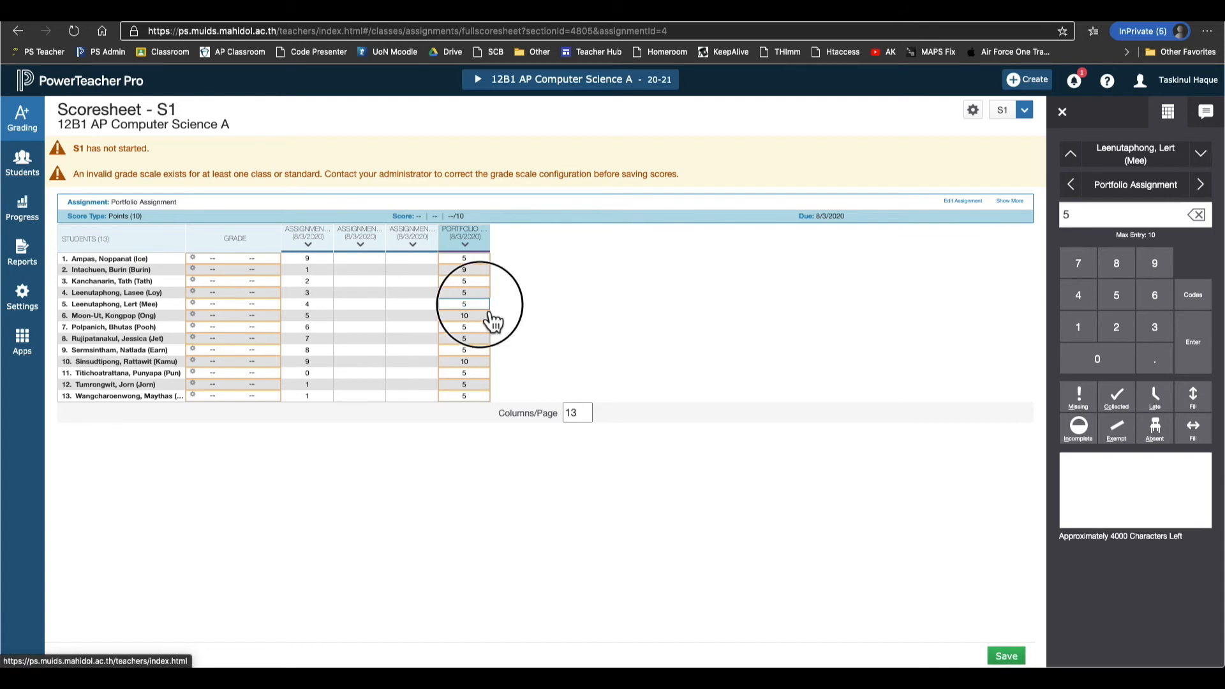
# Write 'Sample Feedback' as the score comment, then view students' S1 course grade entries.
pyautogui.click(1110, 477)
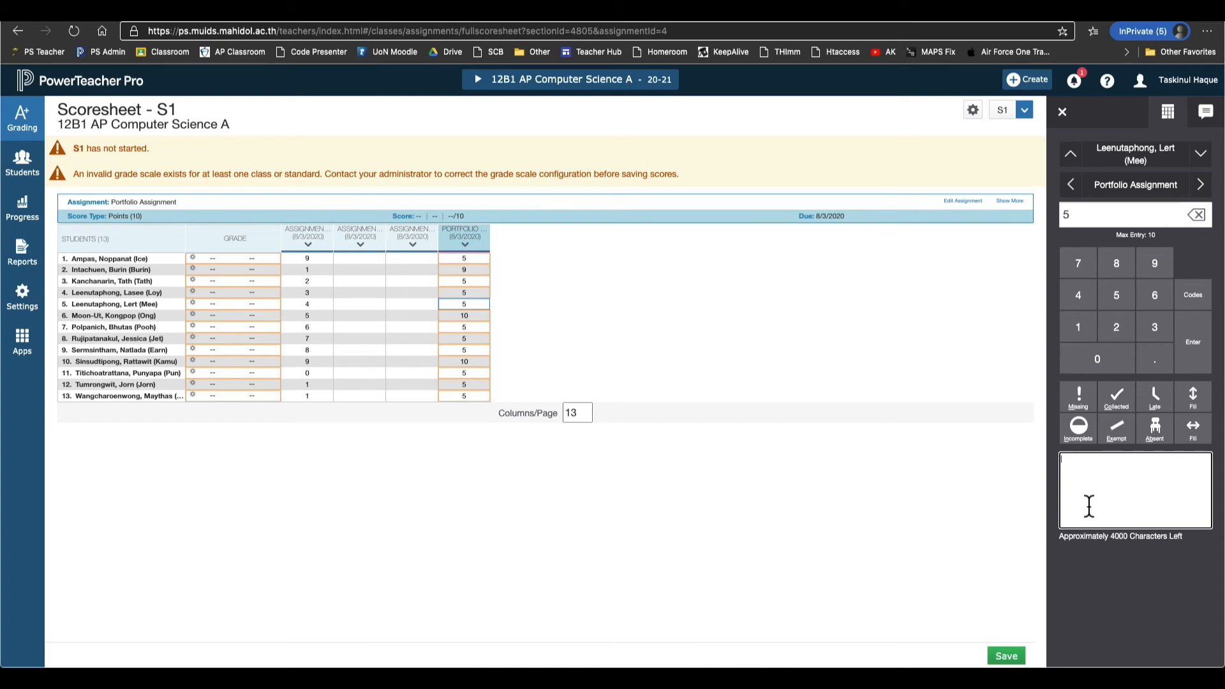
pyautogui.write('Sample Feedback')
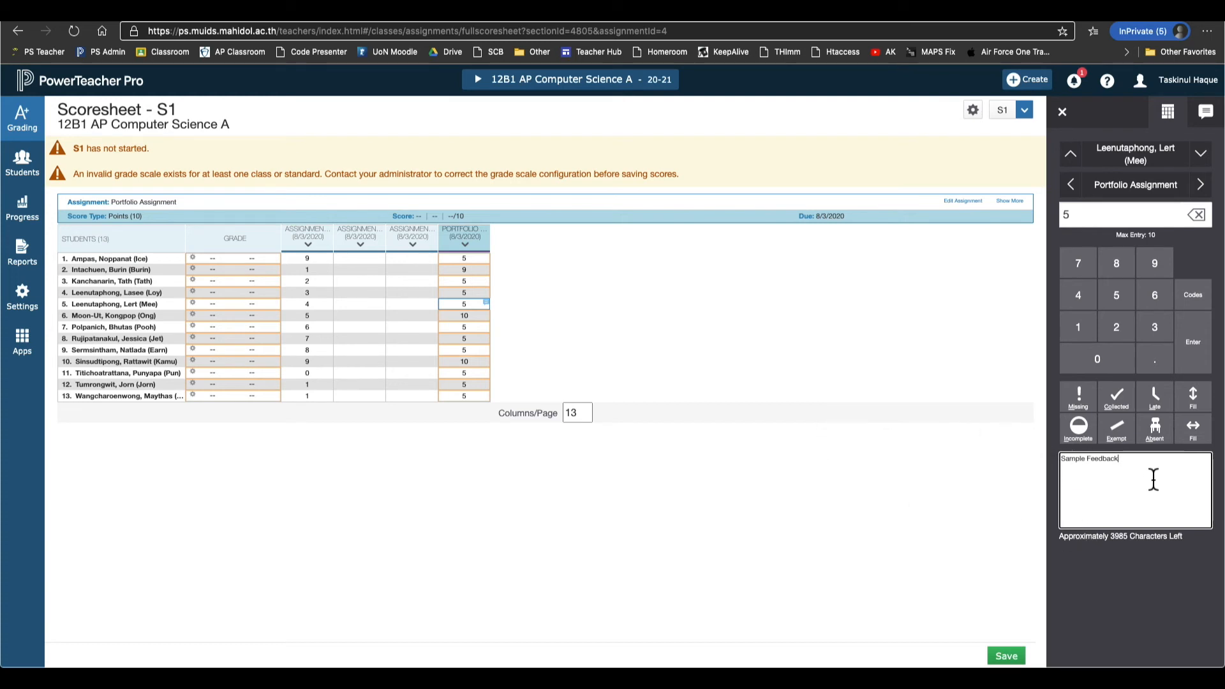
pyautogui.click(1164, 512)
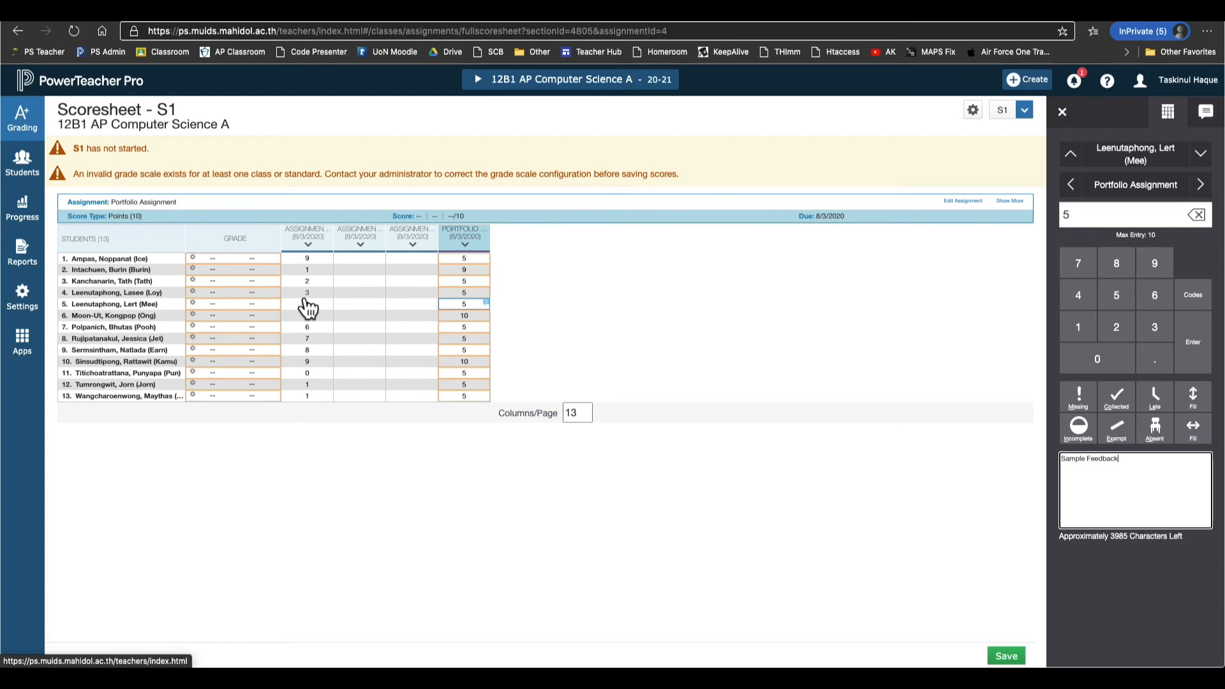
pyautogui.click(209, 273)
pyautogui.click(224, 385)
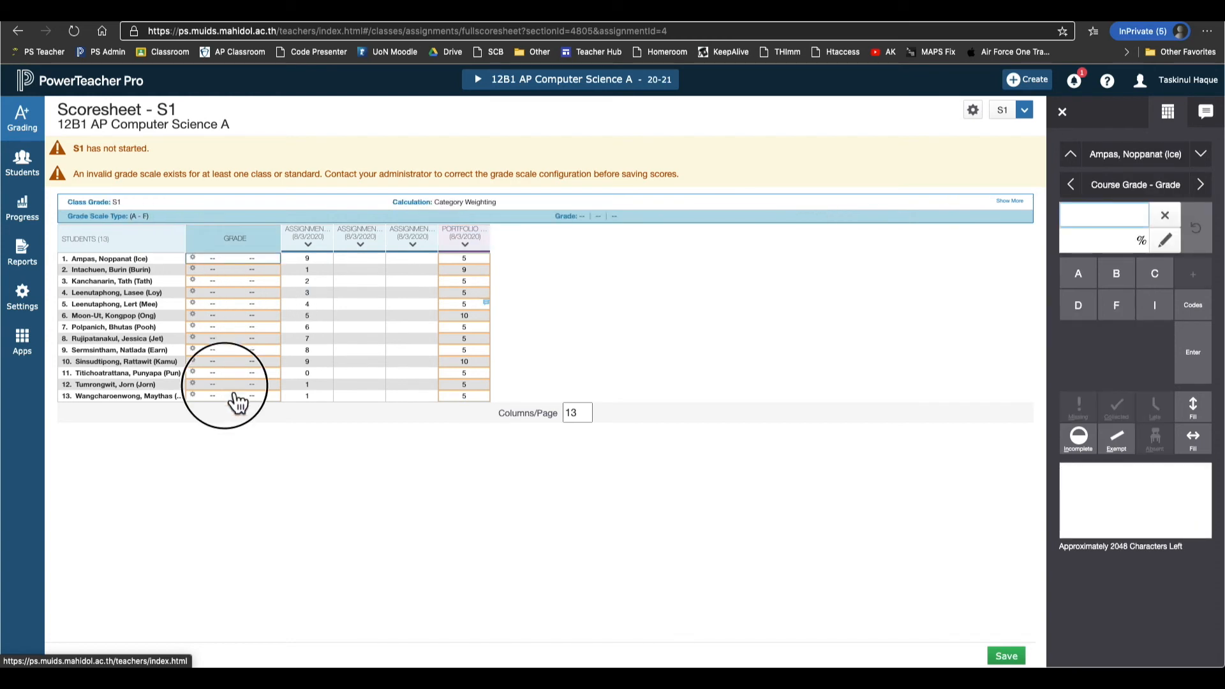
# Save the entered Portfolio scores so the course grades appear.
pyautogui.click(246, 396)
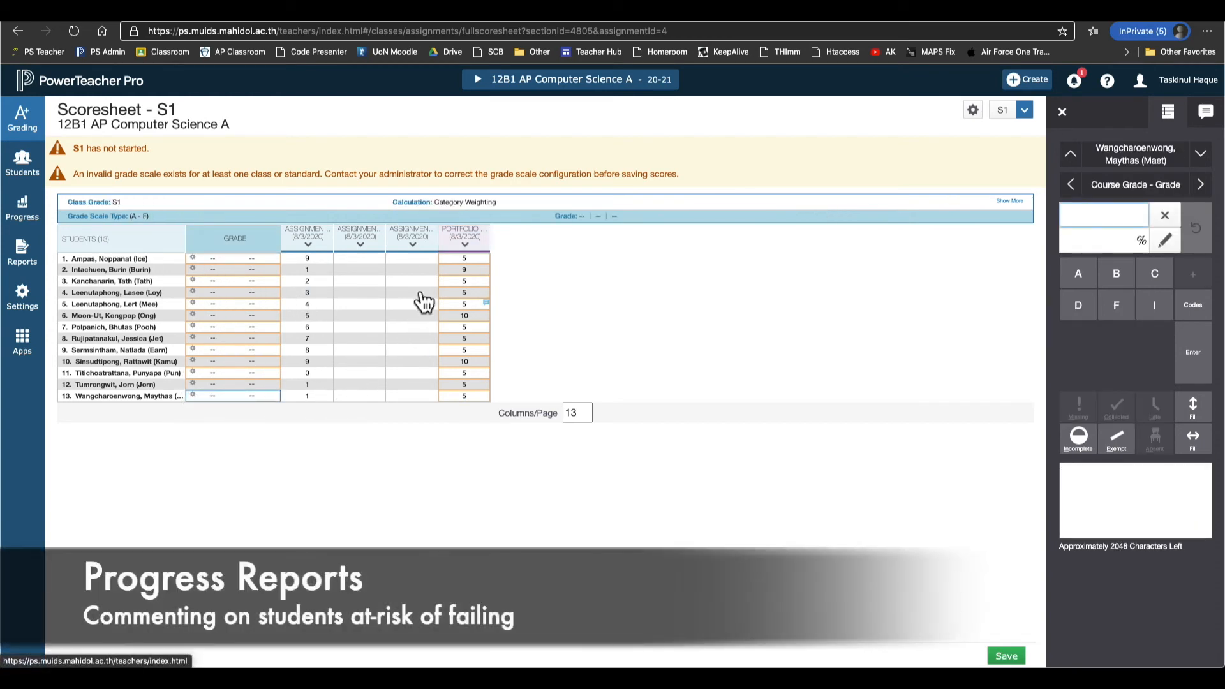
pyautogui.click(411, 270)
pyautogui.click(474, 351)
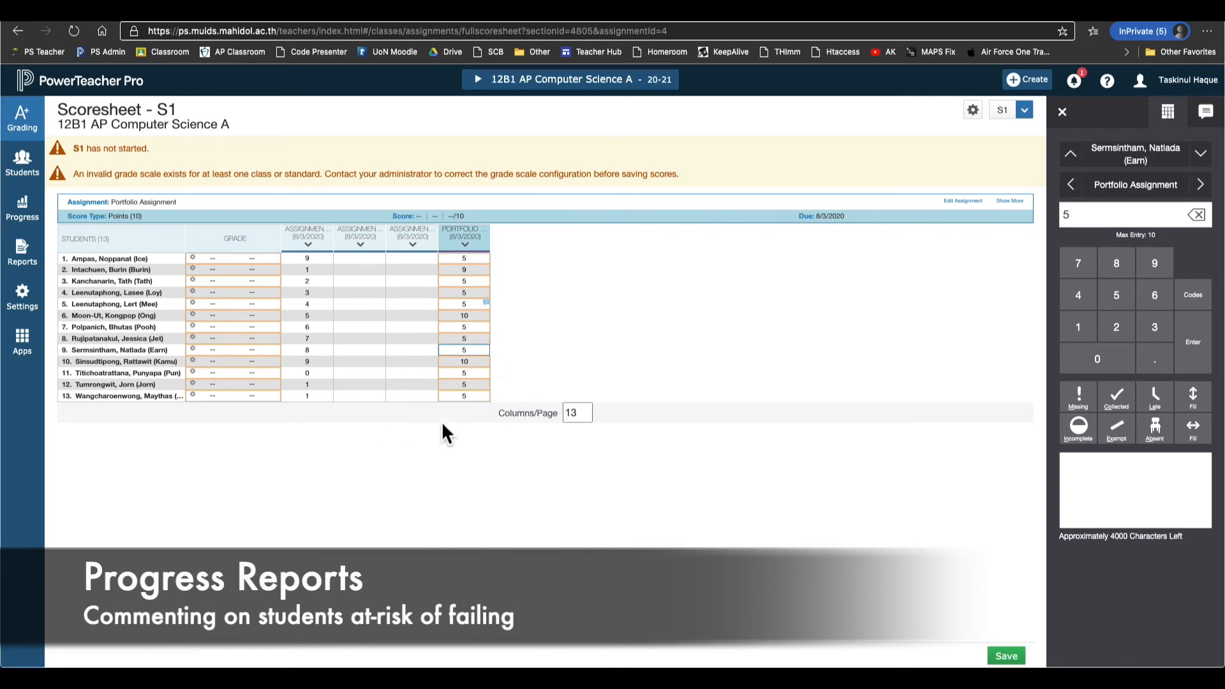
pyautogui.click(1011, 658)
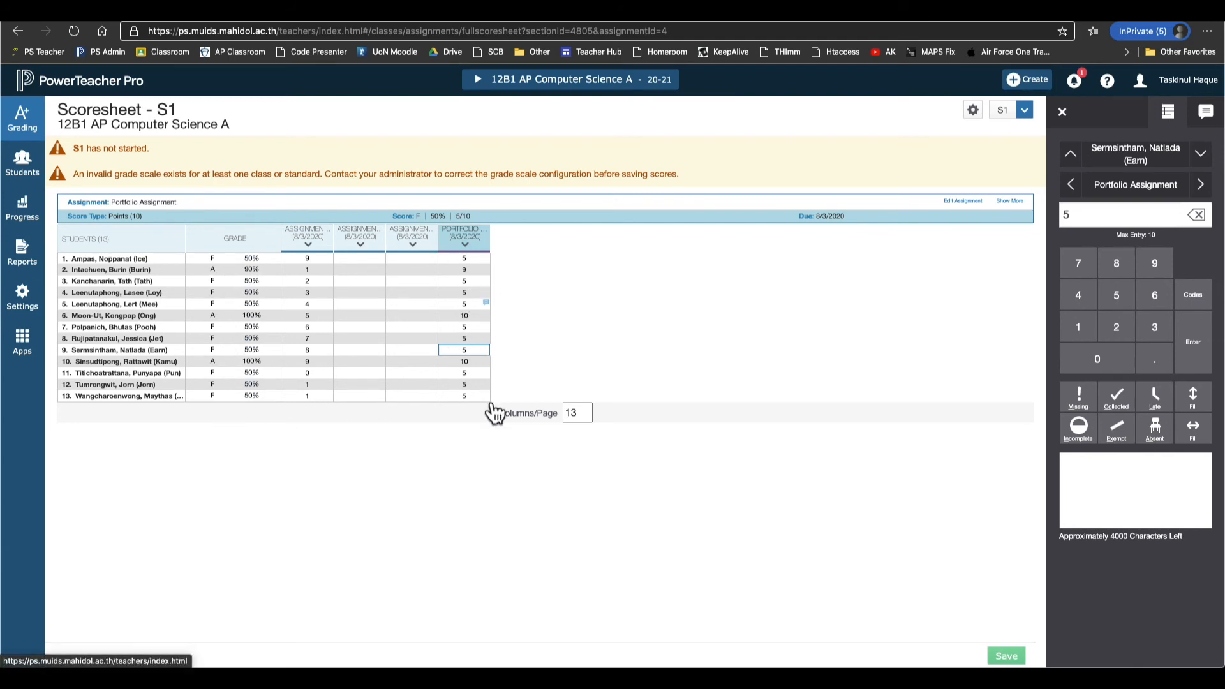
# Select student 3's S1 course grade and start a grade comment.
pyautogui.click(226, 285)
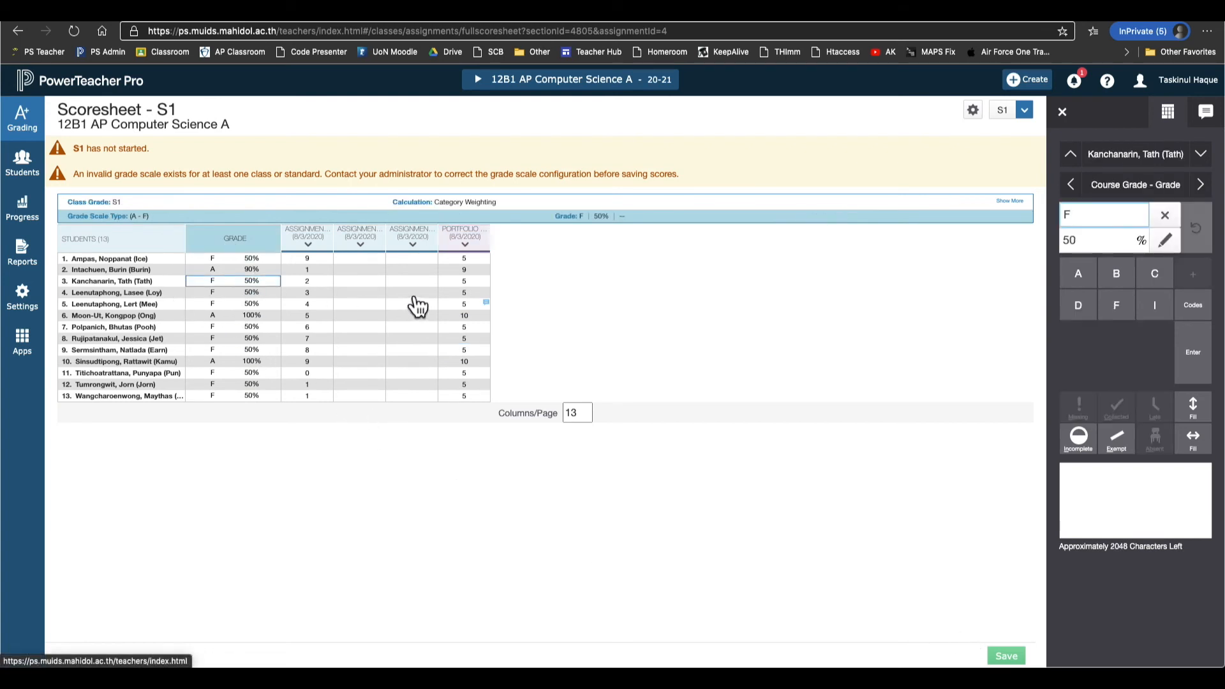
pyautogui.click(462, 282)
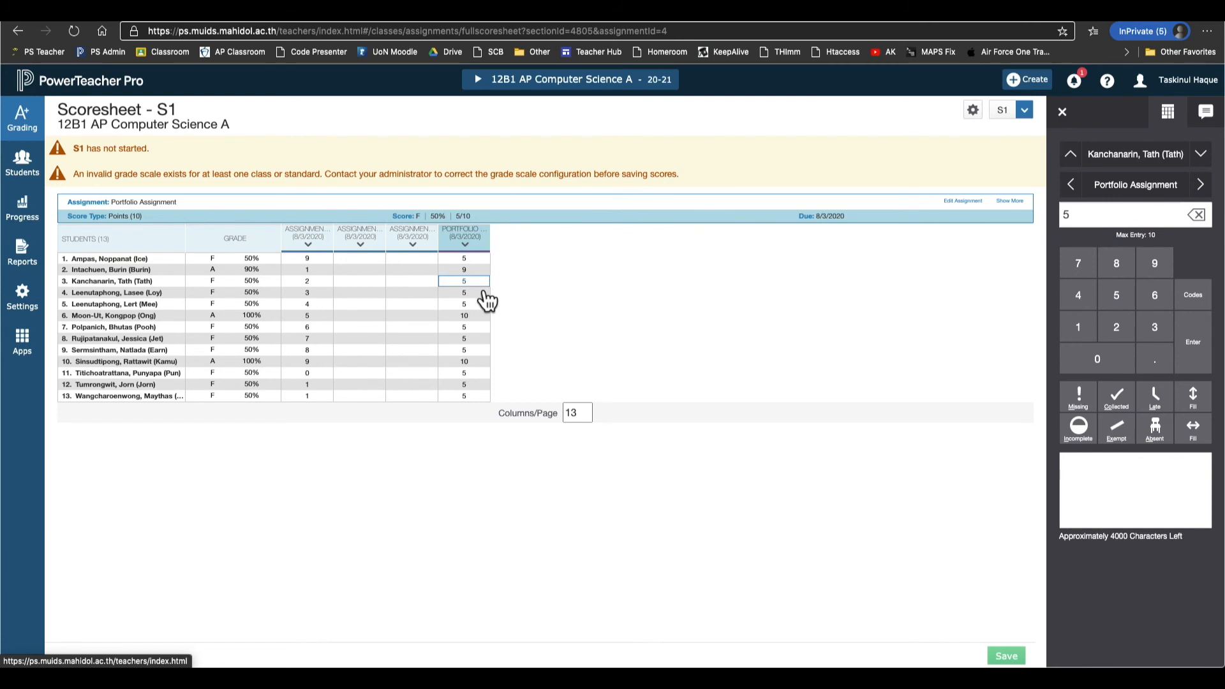
pyautogui.click(217, 281)
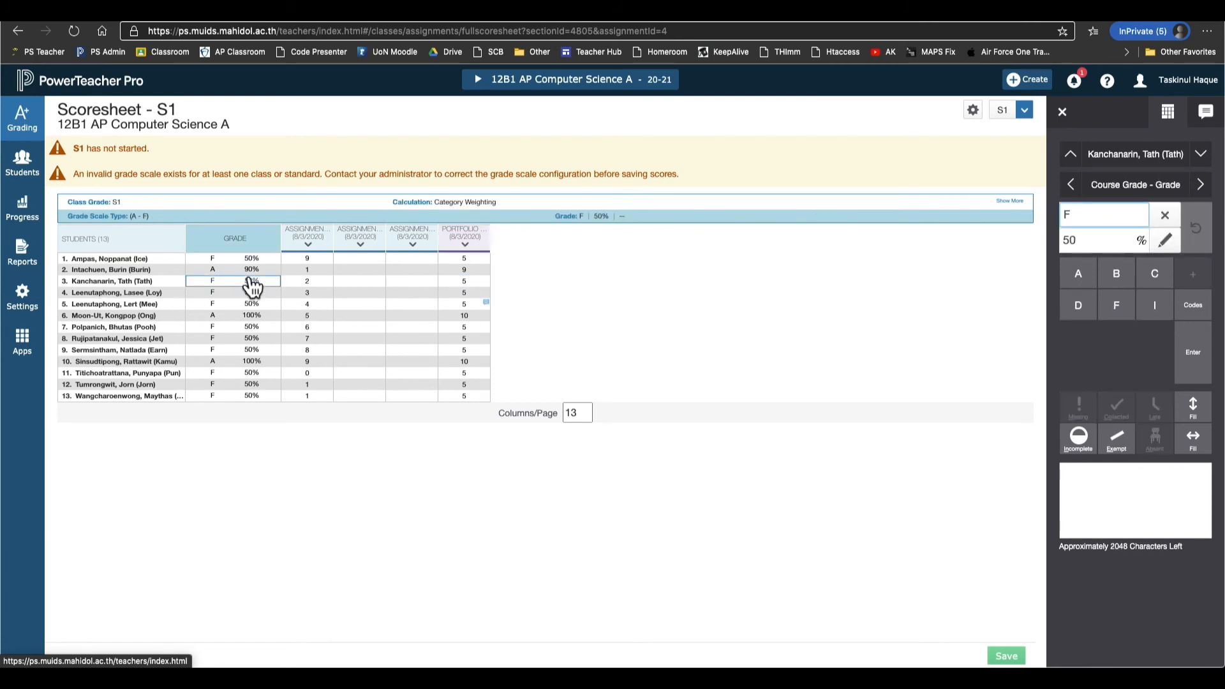
pyautogui.click(1113, 491)
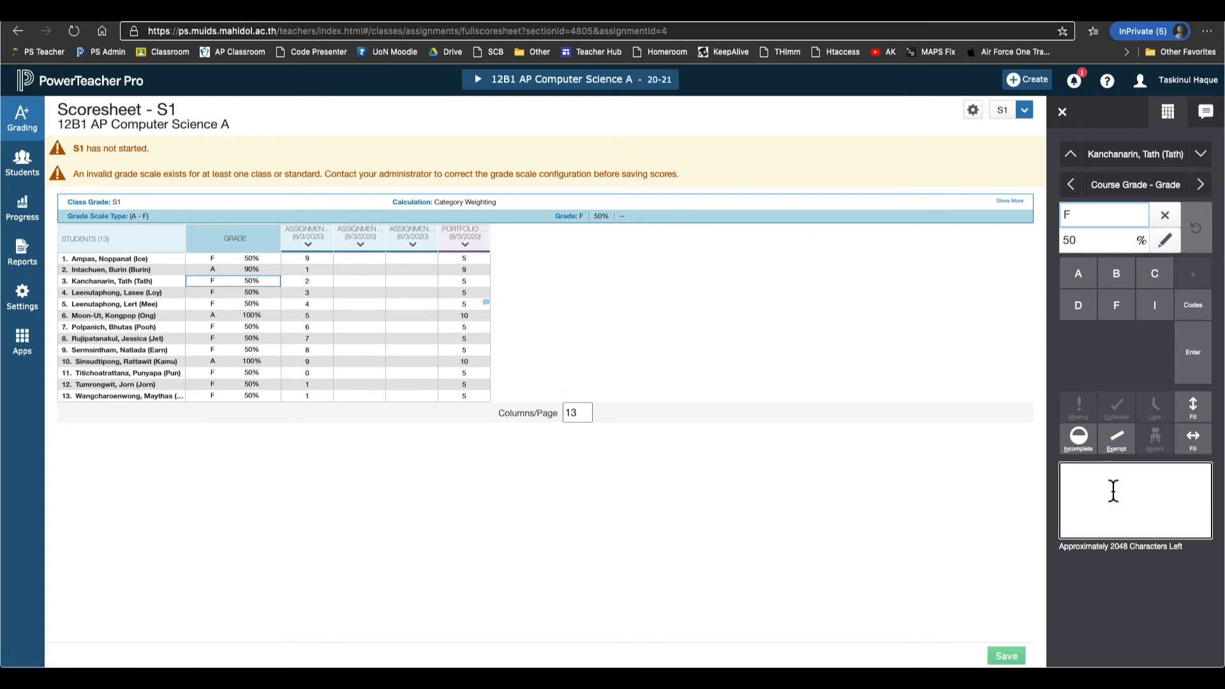
# Save student 3's grade comment reading '- positive - criticism' and '- how to improve'.
pyautogui.write('-')
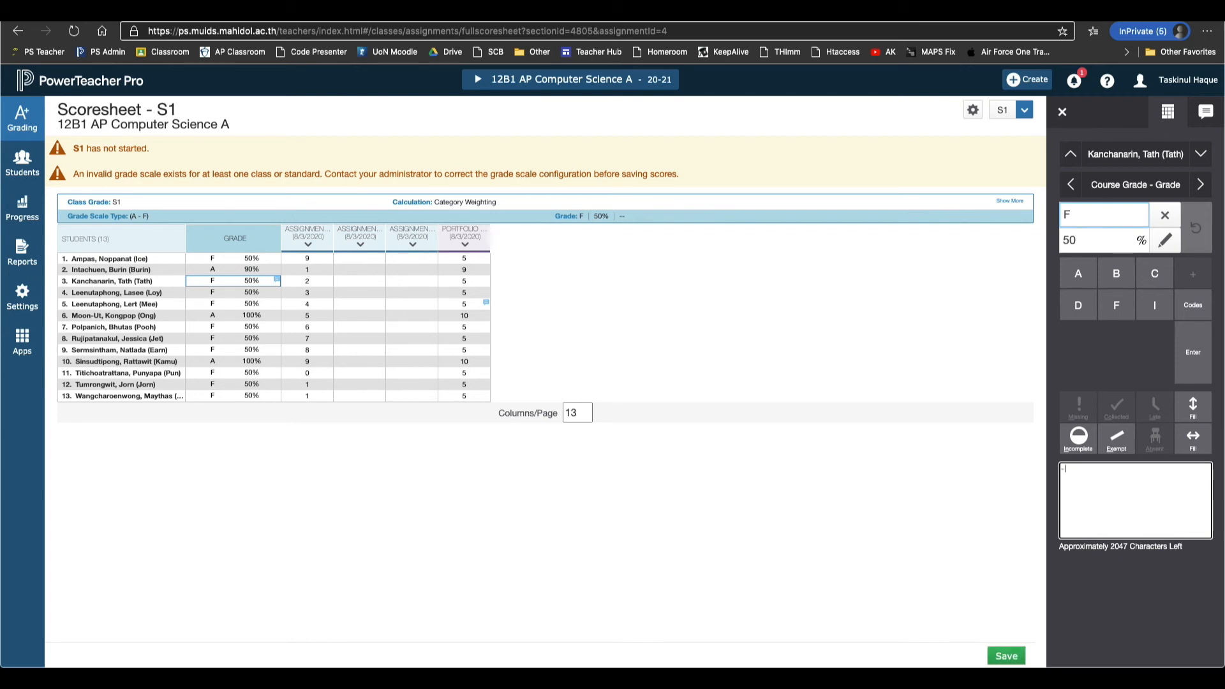
pyautogui.write('positive ')
pyautogui.write('- criticism')
pyautogui.press('Return')
pyautogui.write('- how to improve')
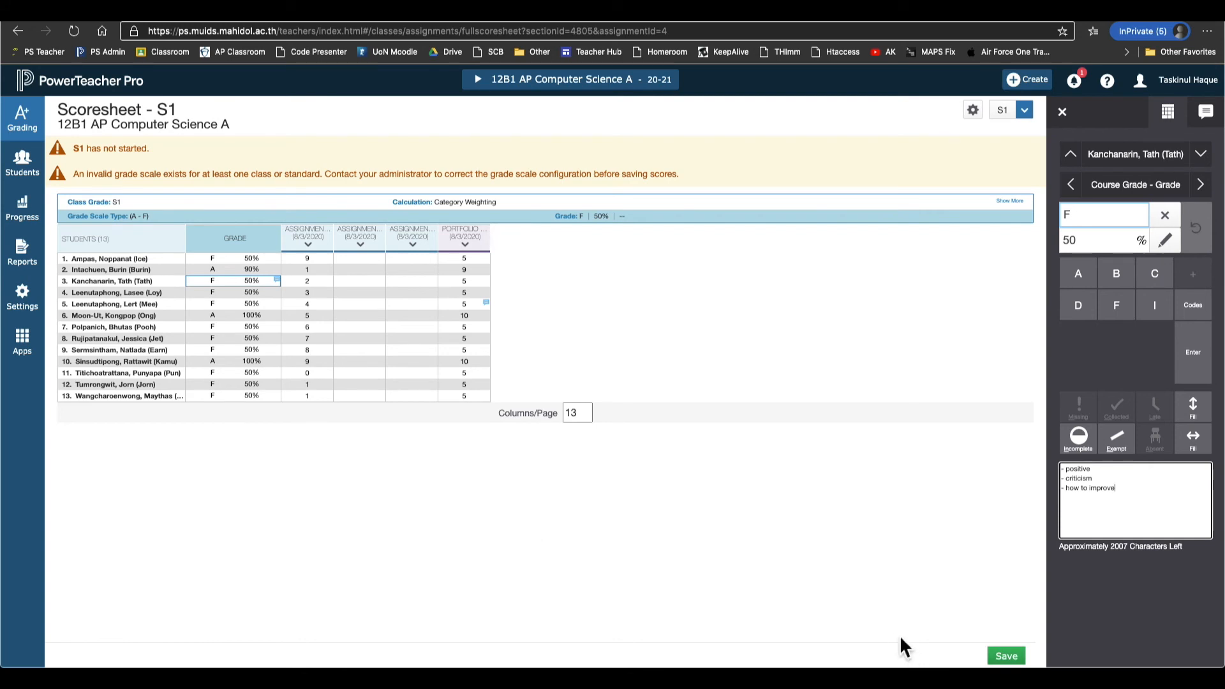
pyautogui.click(1006, 656)
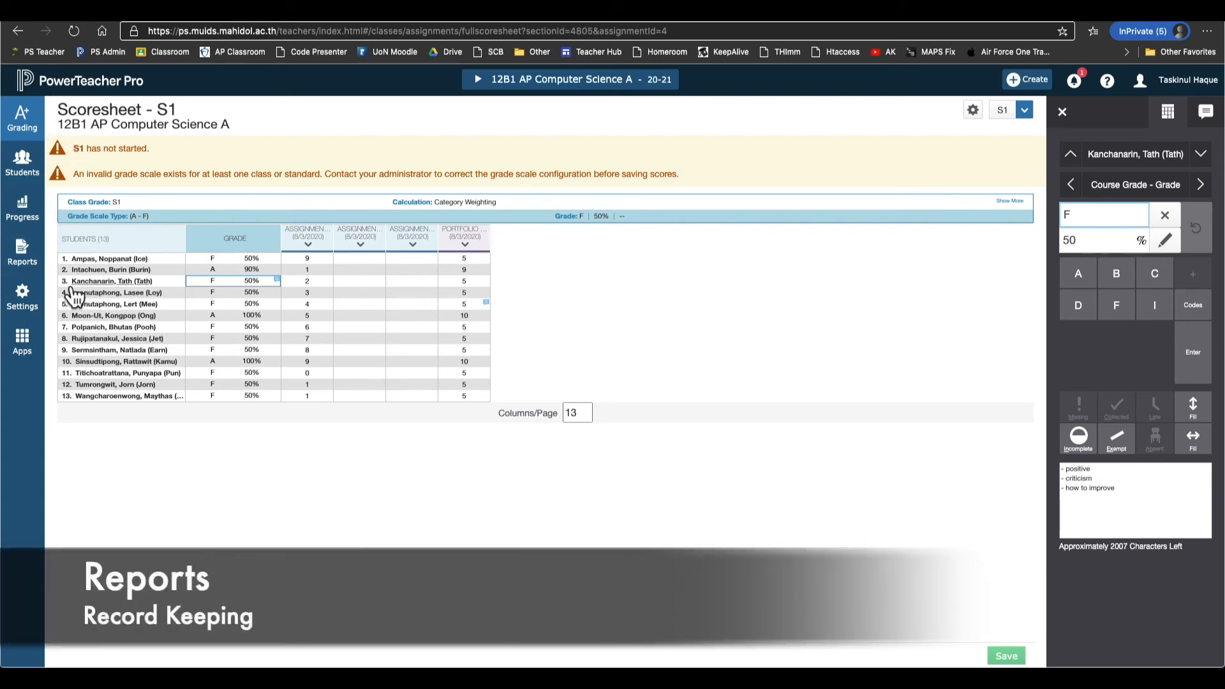
# Choose the Scoresheet Report from the Reports list.
pyautogui.click(40, 267)
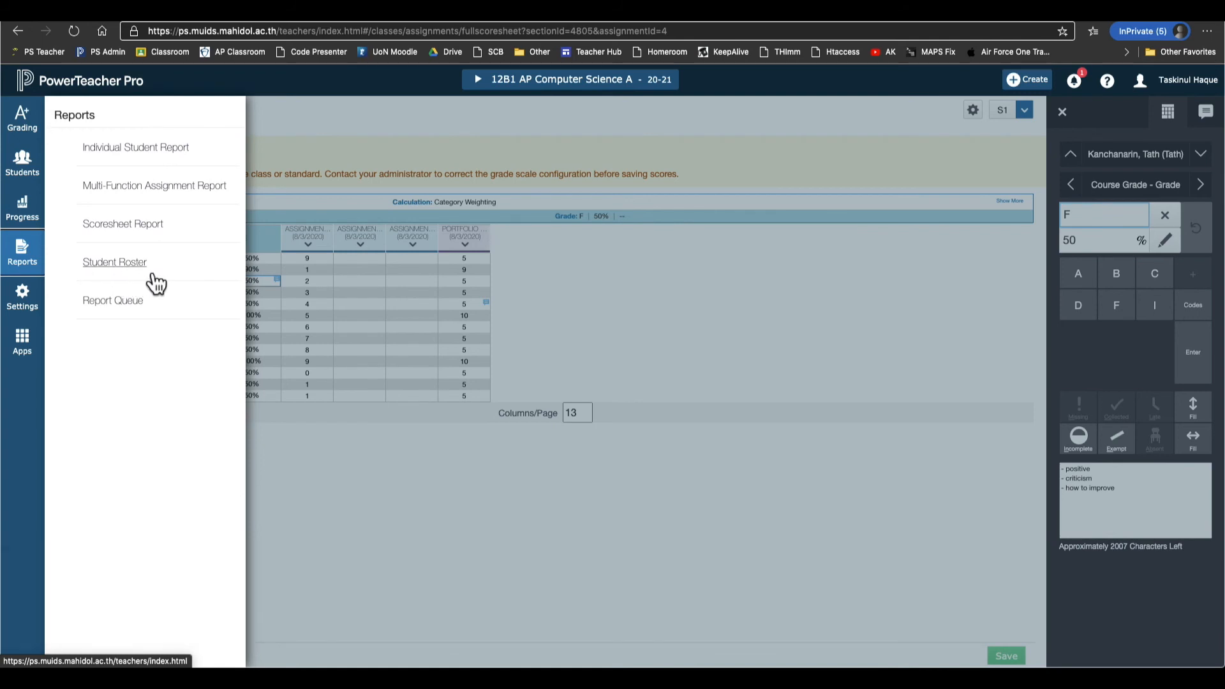
pyautogui.click(155, 236)
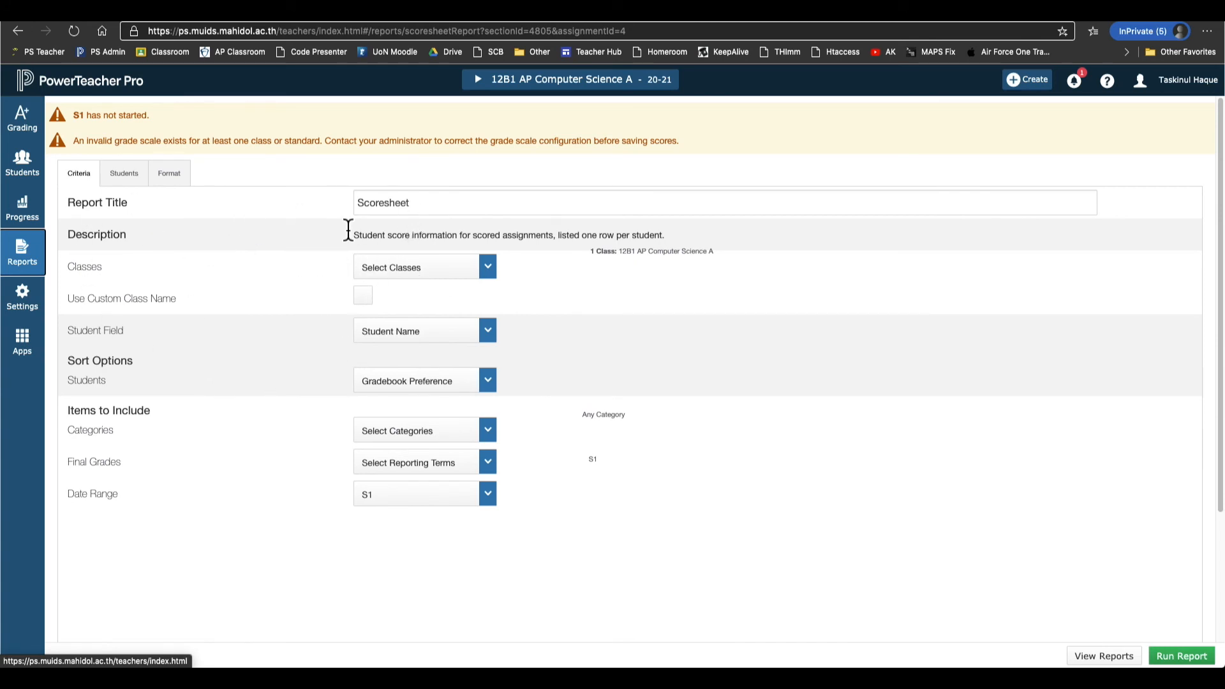
# Keep Student Name as the student field and sort students by Last Name.
pyautogui.click(411, 271)
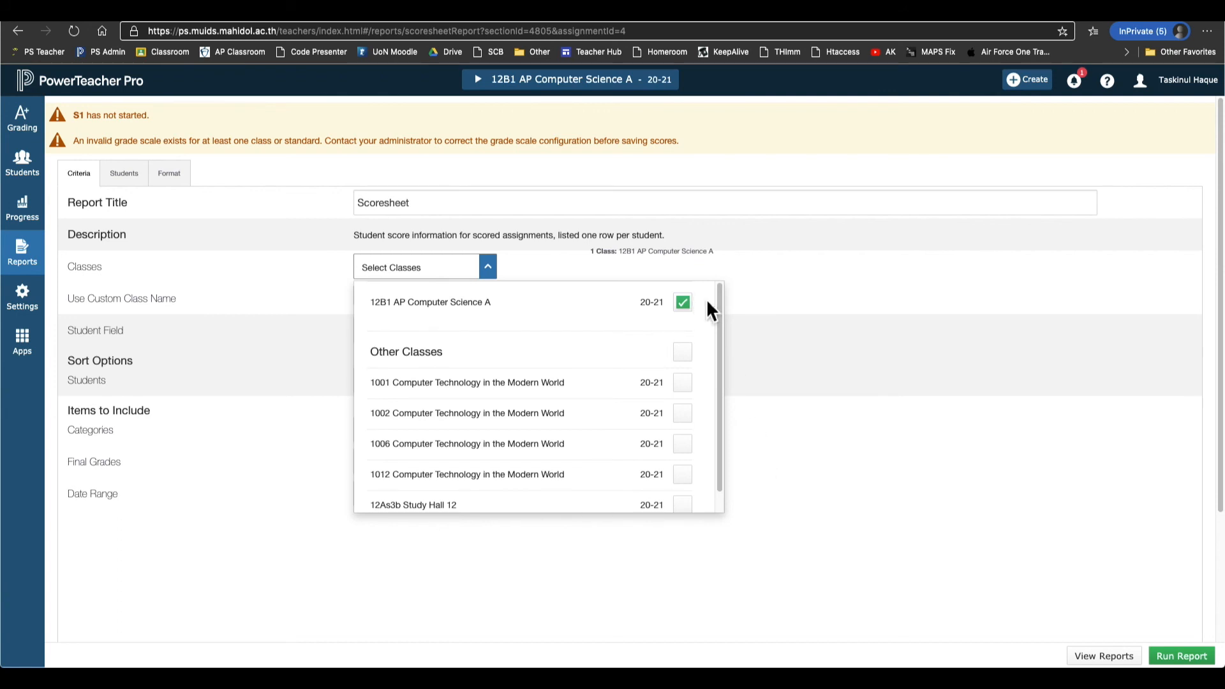
pyautogui.click(717, 579)
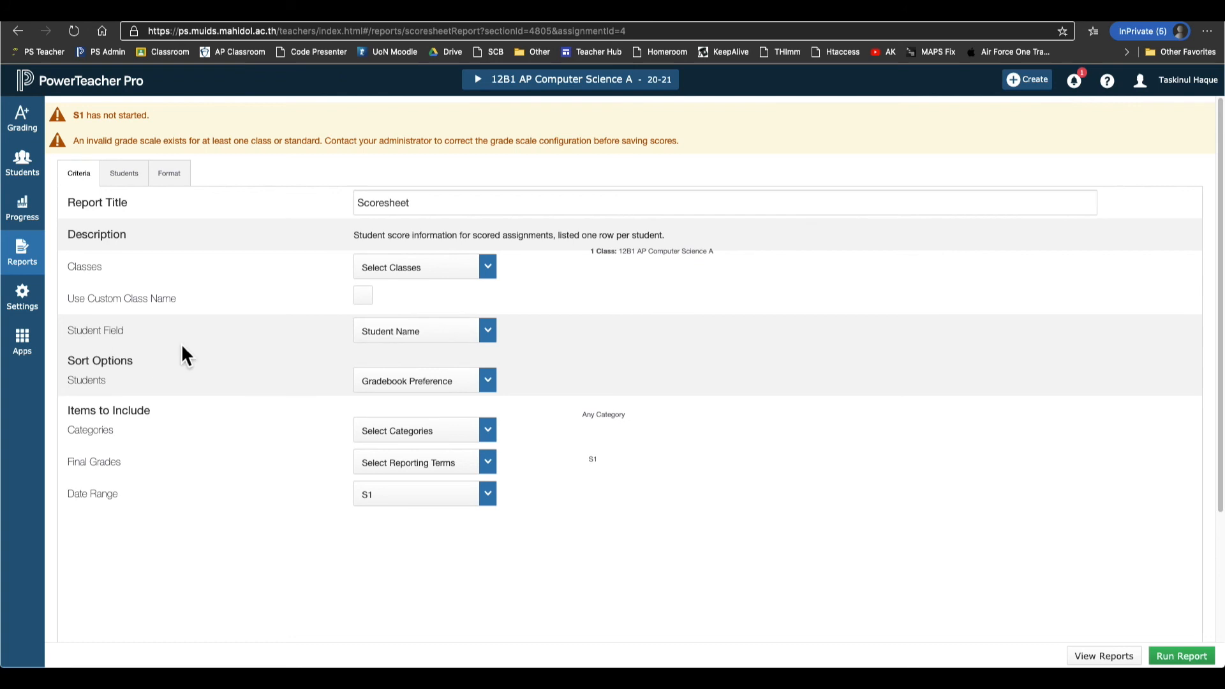
pyautogui.click(477, 345)
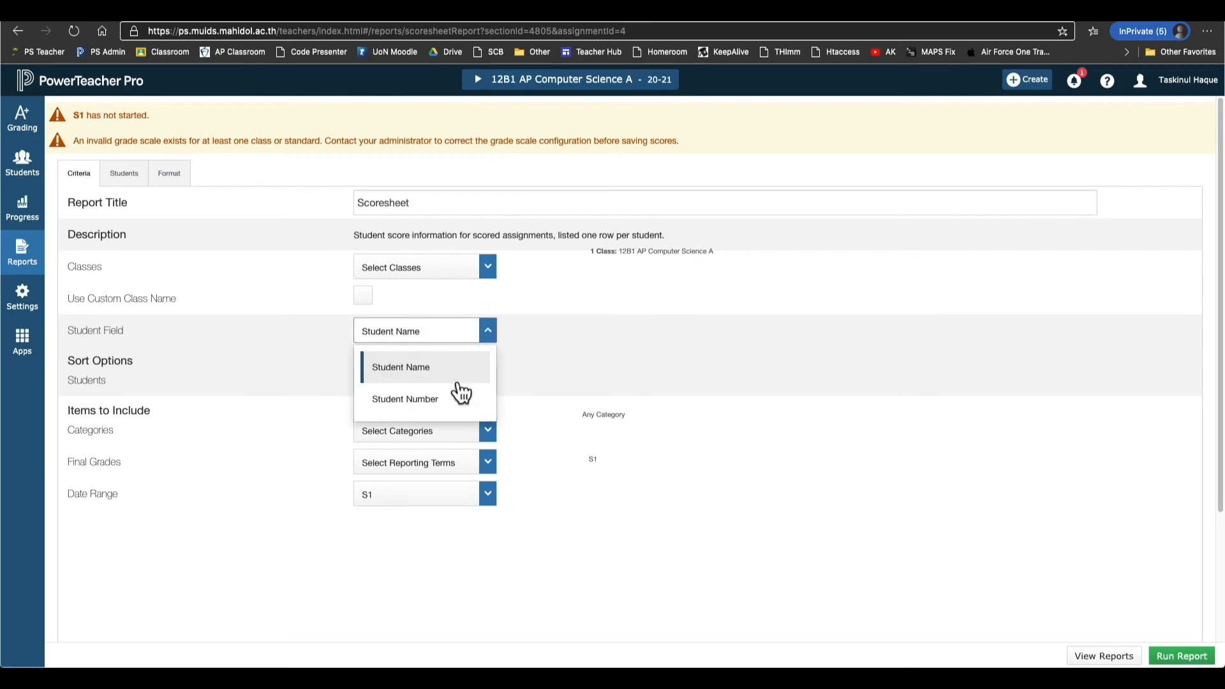
pyautogui.click(544, 355)
pyautogui.click(456, 335)
pyautogui.click(439, 378)
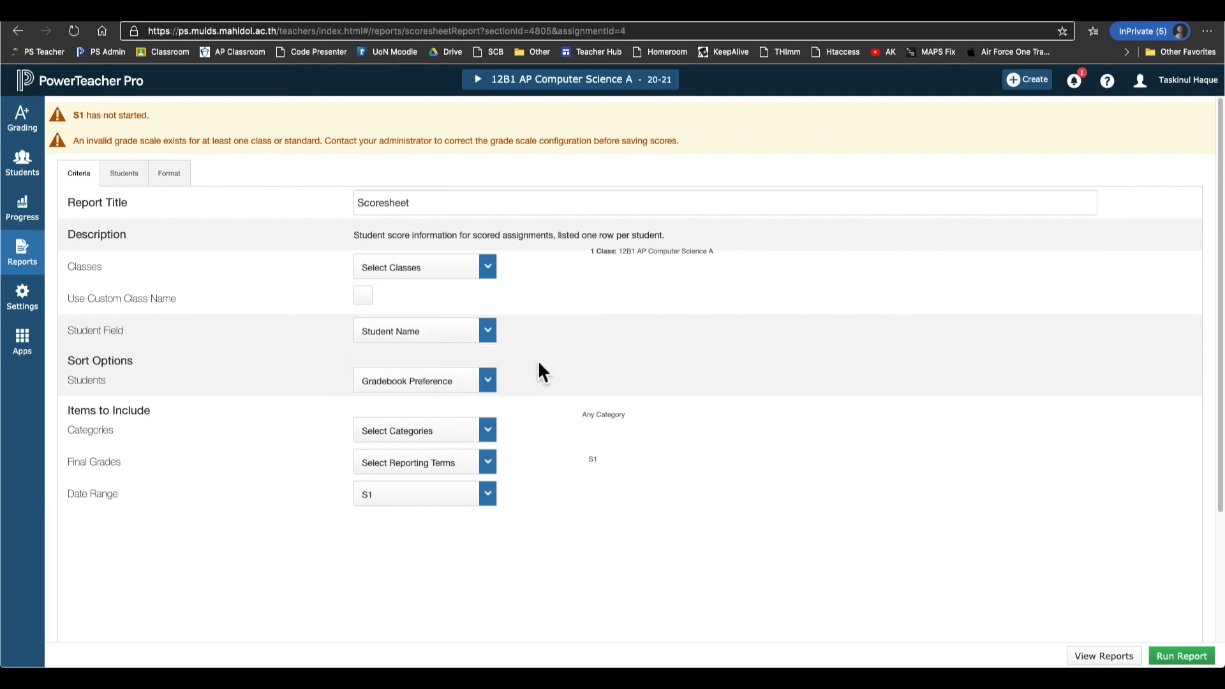
pyautogui.click(468, 389)
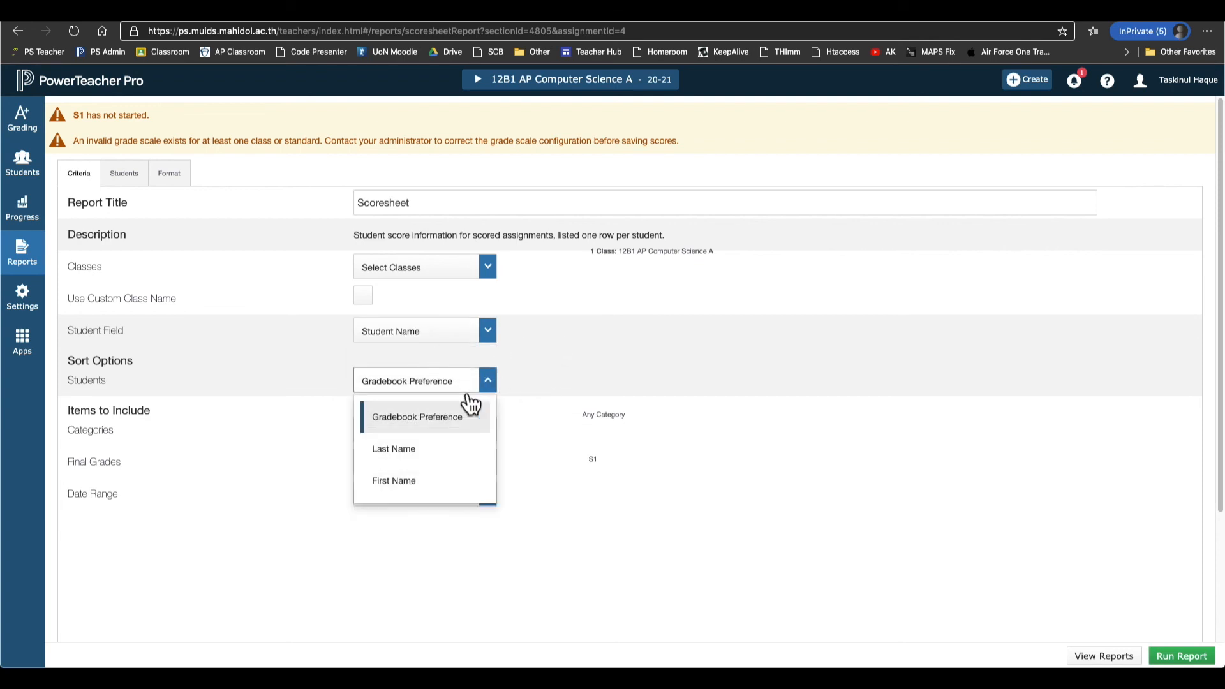
pyautogui.click(447, 450)
# Include the Classwork, Project, Quiz, Test and Test 1 categories.
pyautogui.click(454, 447)
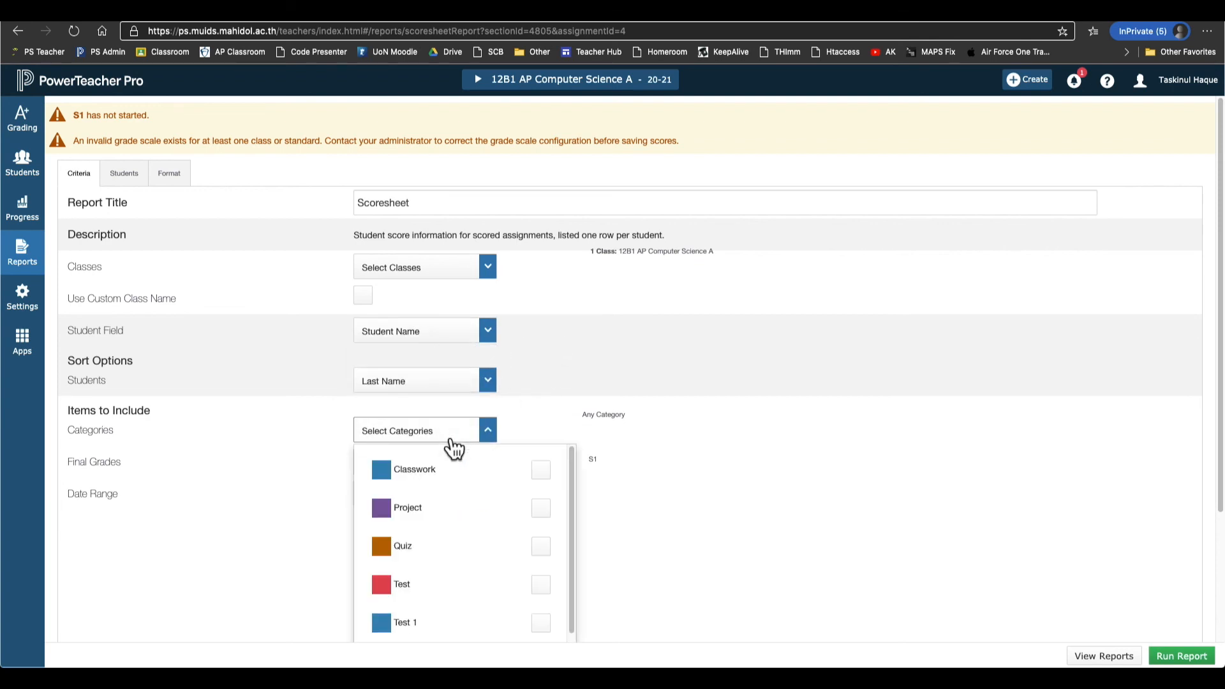
pyautogui.click(551, 473)
pyautogui.click(546, 510)
pyautogui.click(547, 549)
pyautogui.click(547, 586)
pyautogui.click(550, 621)
pyautogui.click(625, 618)
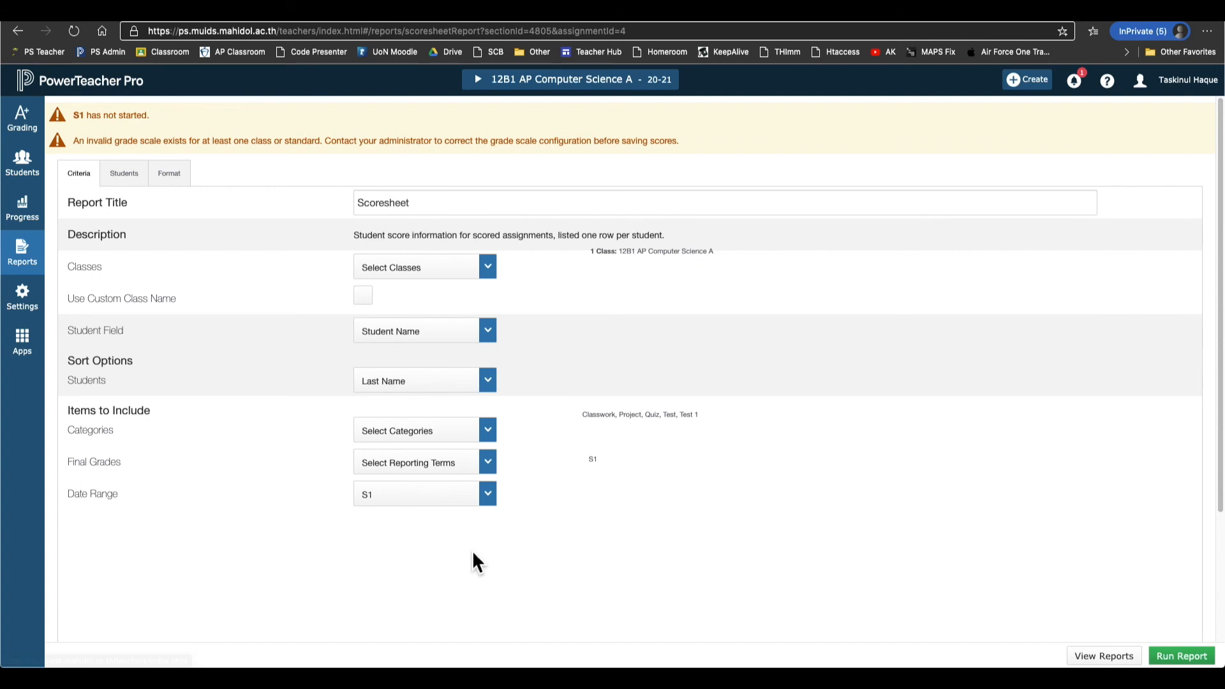
# Limit the report's final grades to the S1 term only.
pyautogui.click(485, 469)
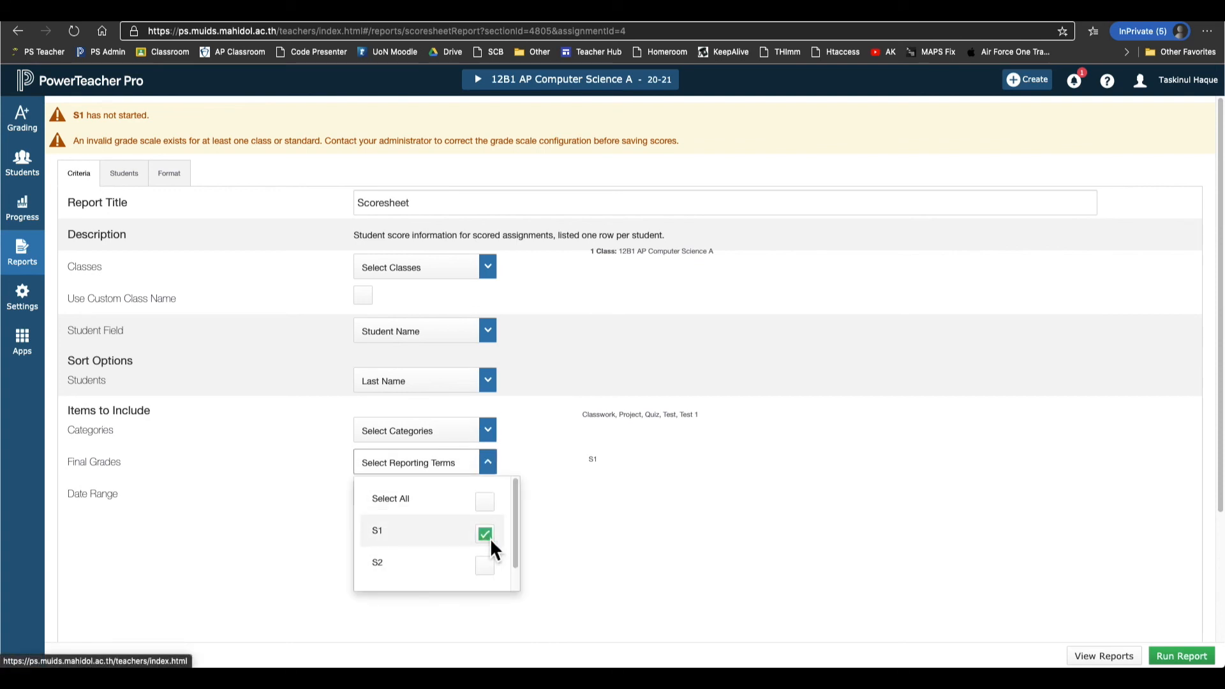
pyautogui.click(488, 504)
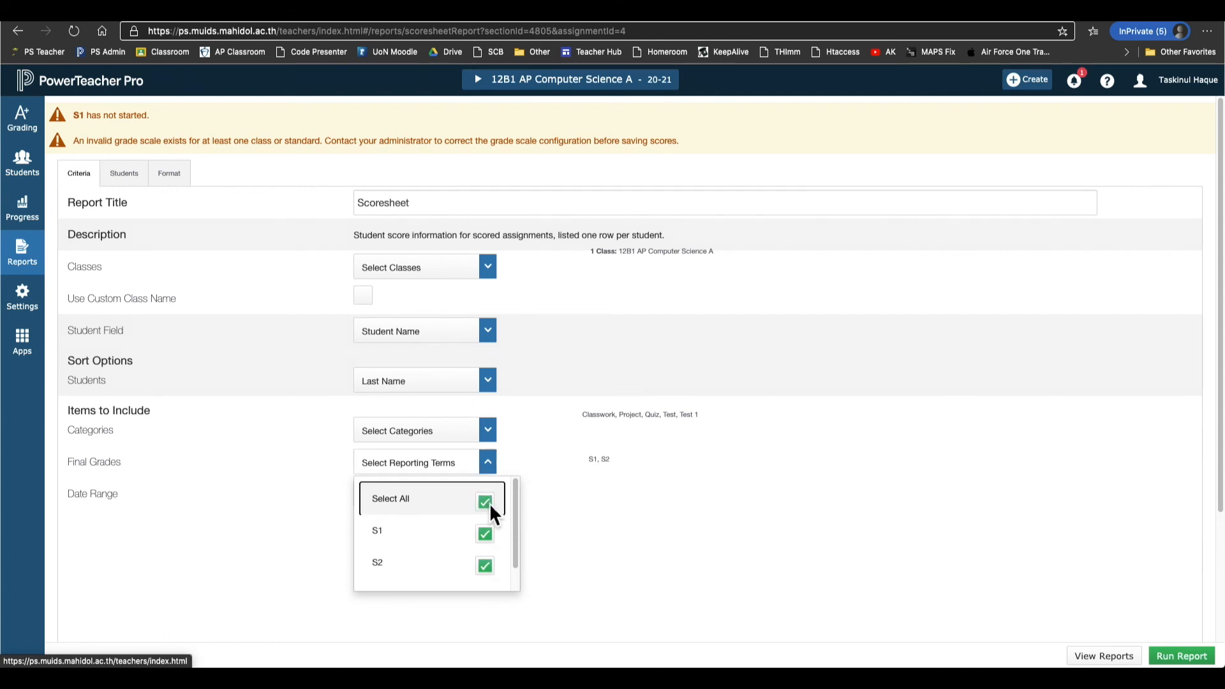
pyautogui.click(489, 503)
pyautogui.click(489, 572)
pyautogui.click(489, 573)
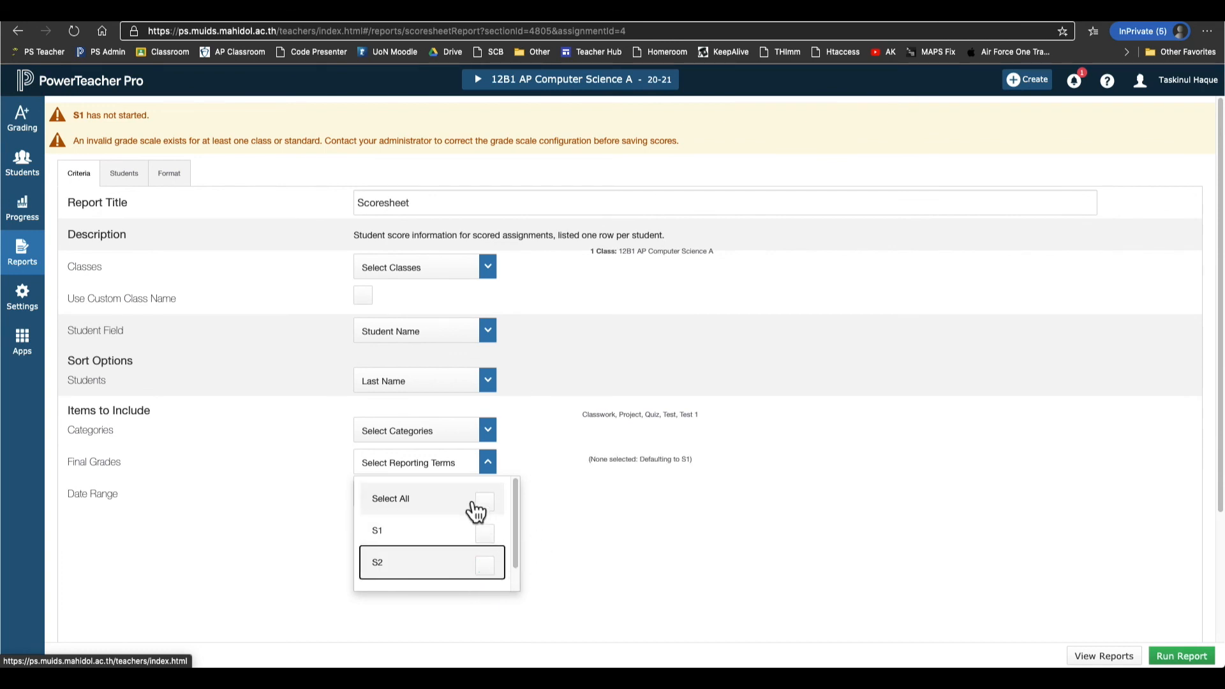
pyautogui.click(491, 529)
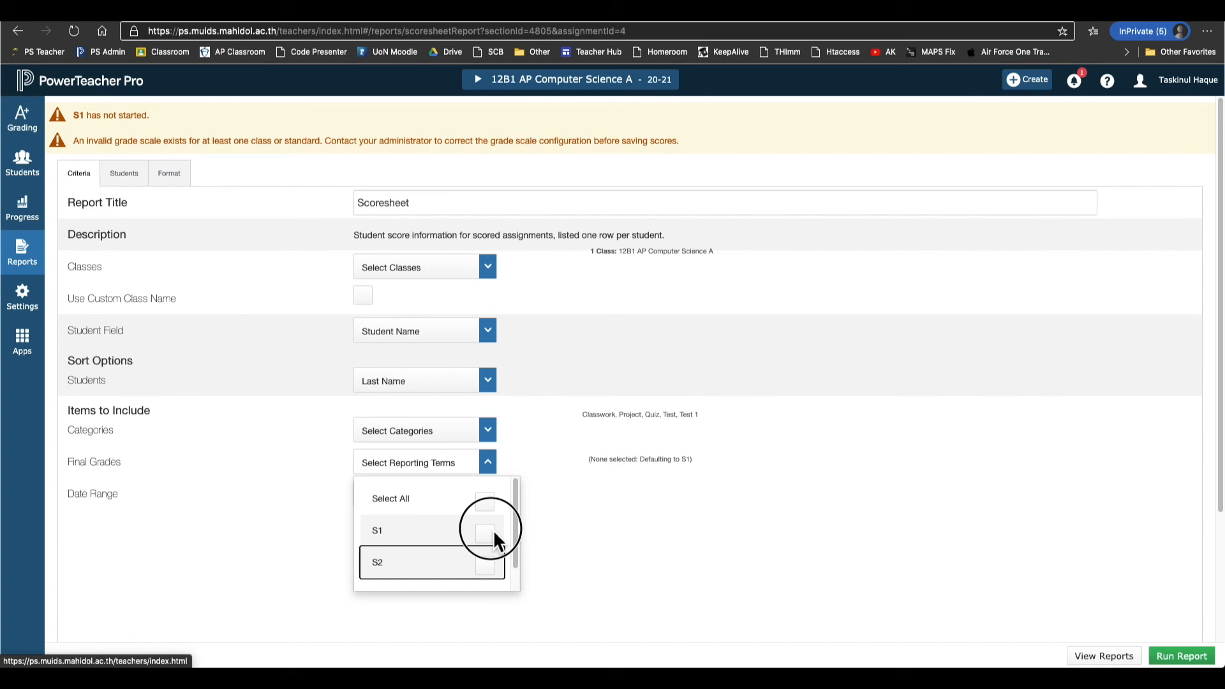
pyautogui.click(595, 549)
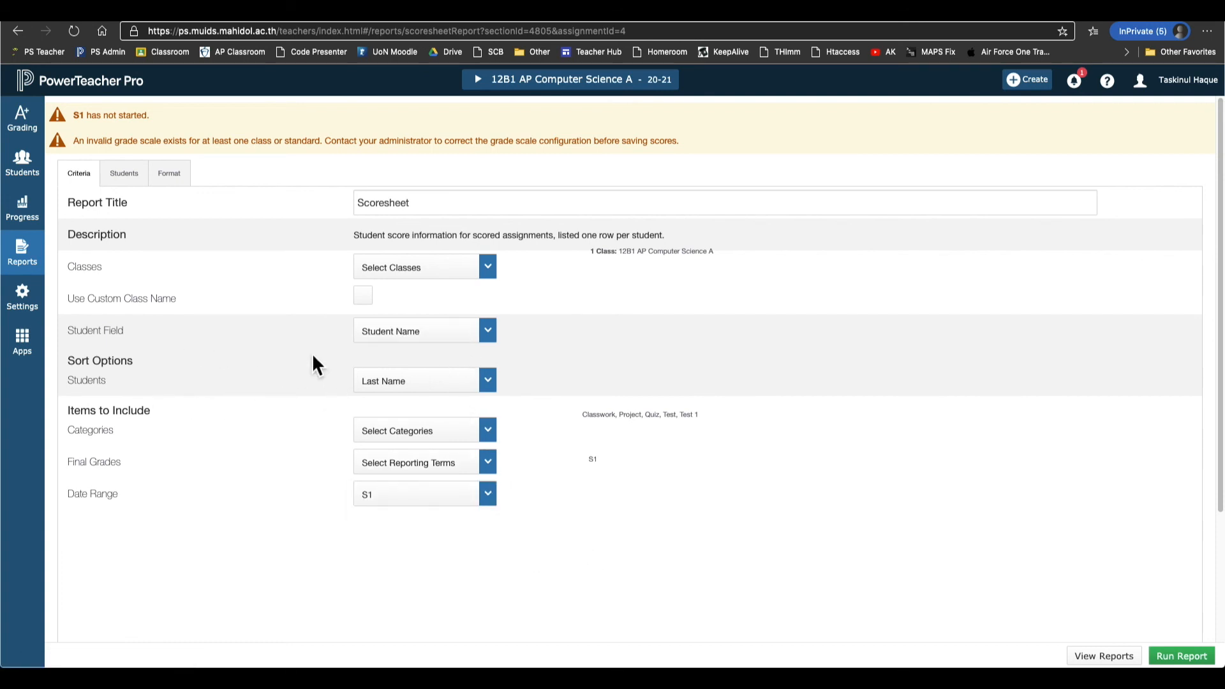
# Review the class, student field, sort order, category and term selections.
pyautogui.click(424, 265)
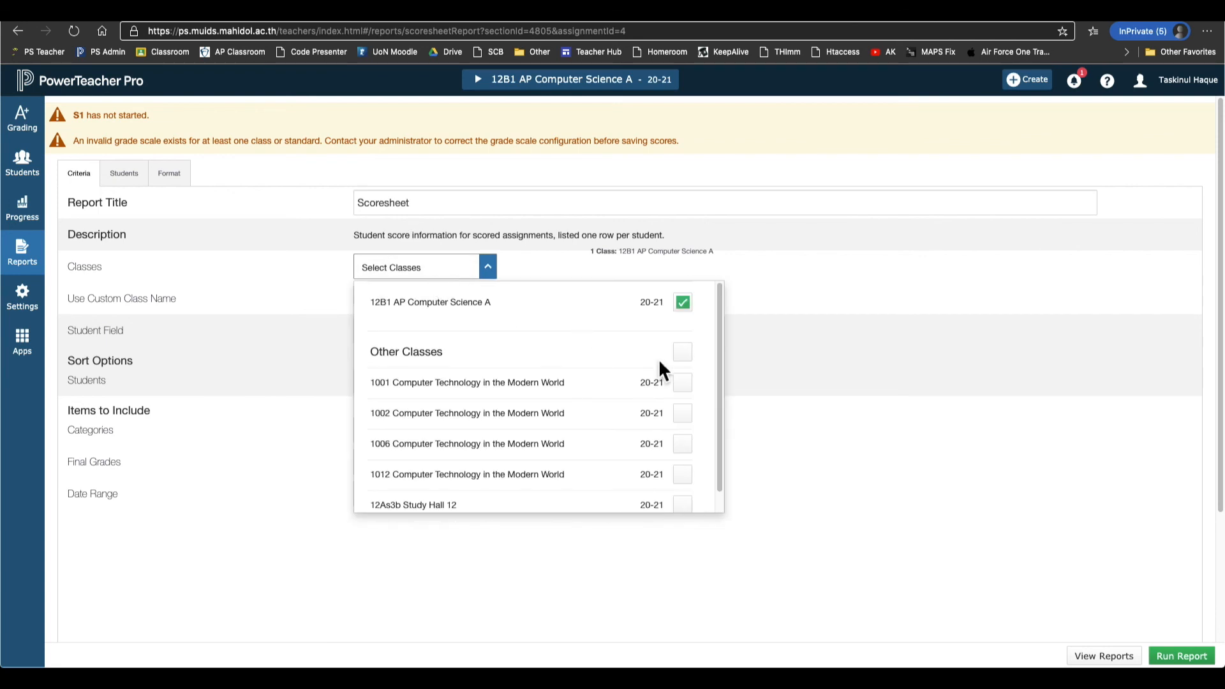
pyautogui.click(750, 301)
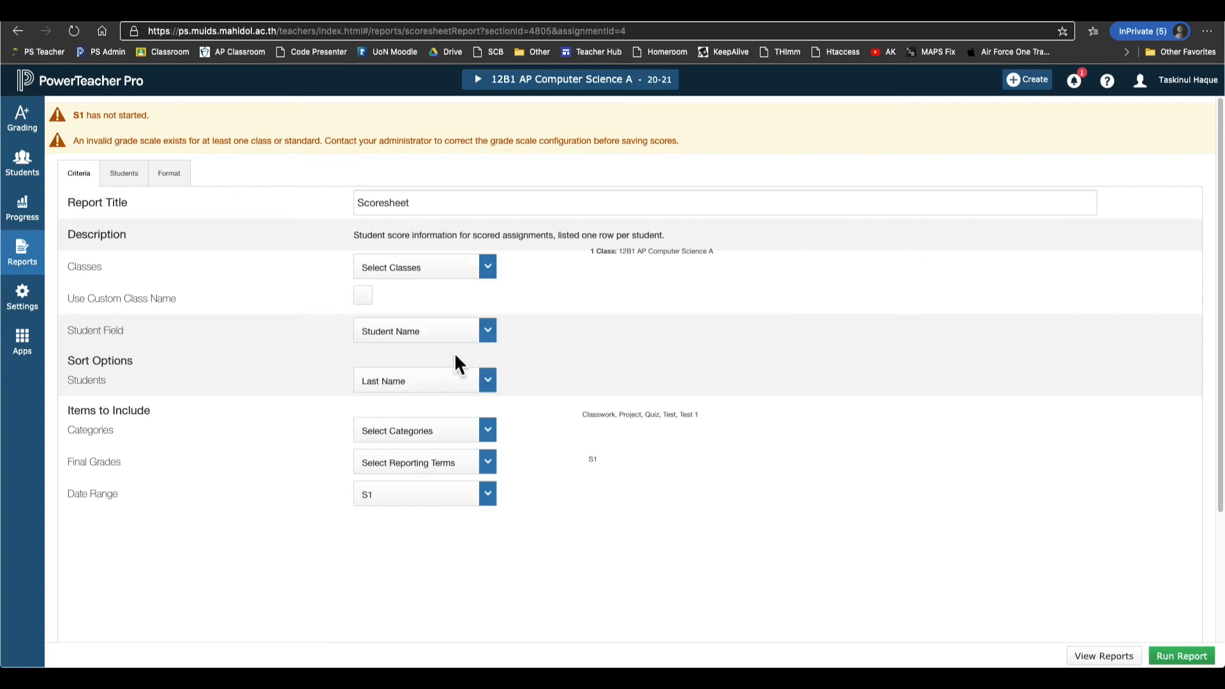
pyautogui.click(477, 338)
pyautogui.click(475, 340)
pyautogui.click(476, 386)
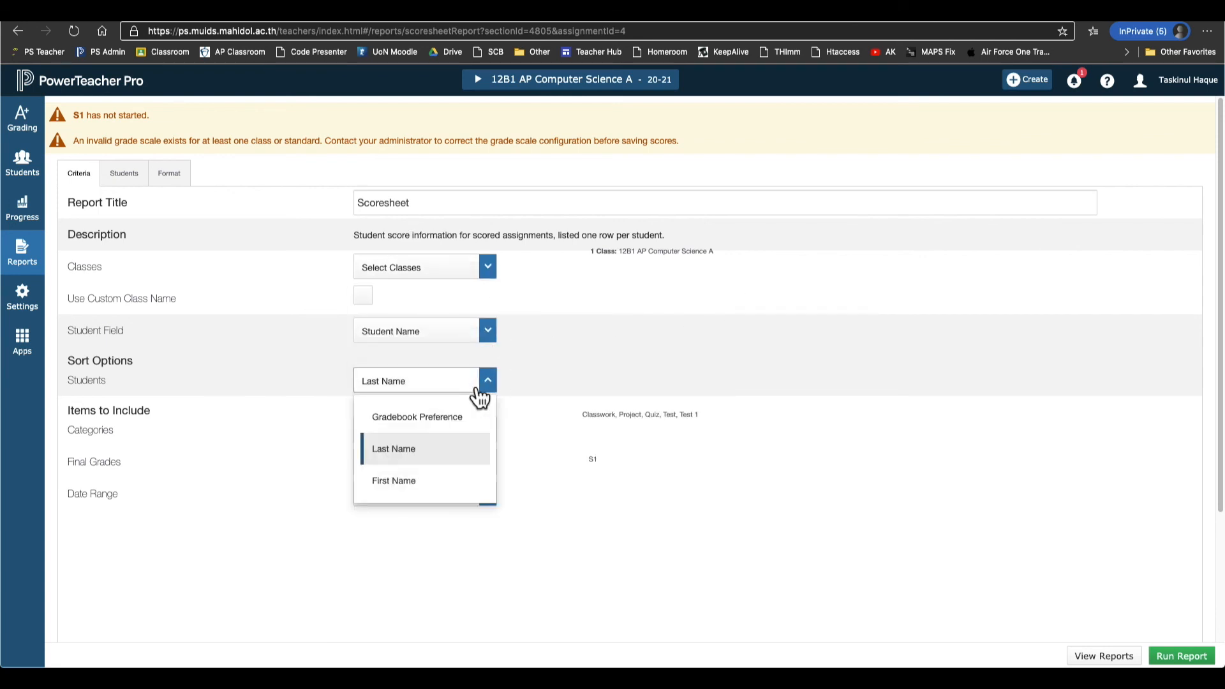
pyautogui.click(477, 387)
pyautogui.click(461, 440)
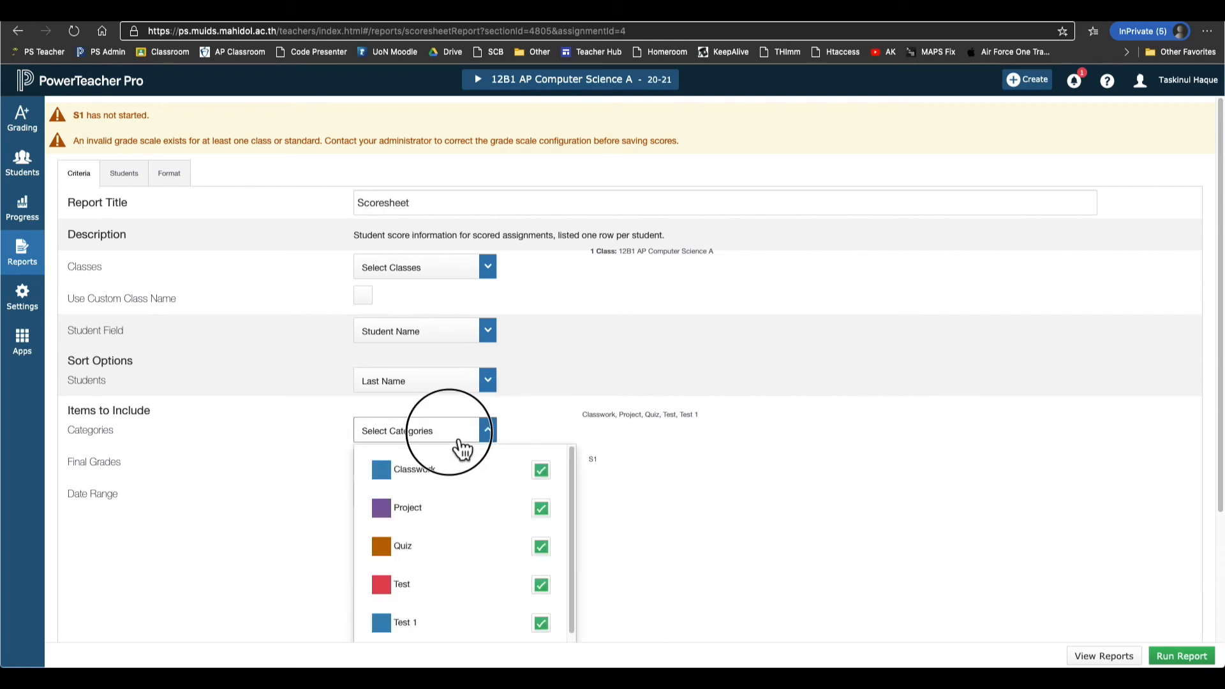
pyautogui.click(459, 441)
pyautogui.click(456, 473)
pyautogui.click(457, 475)
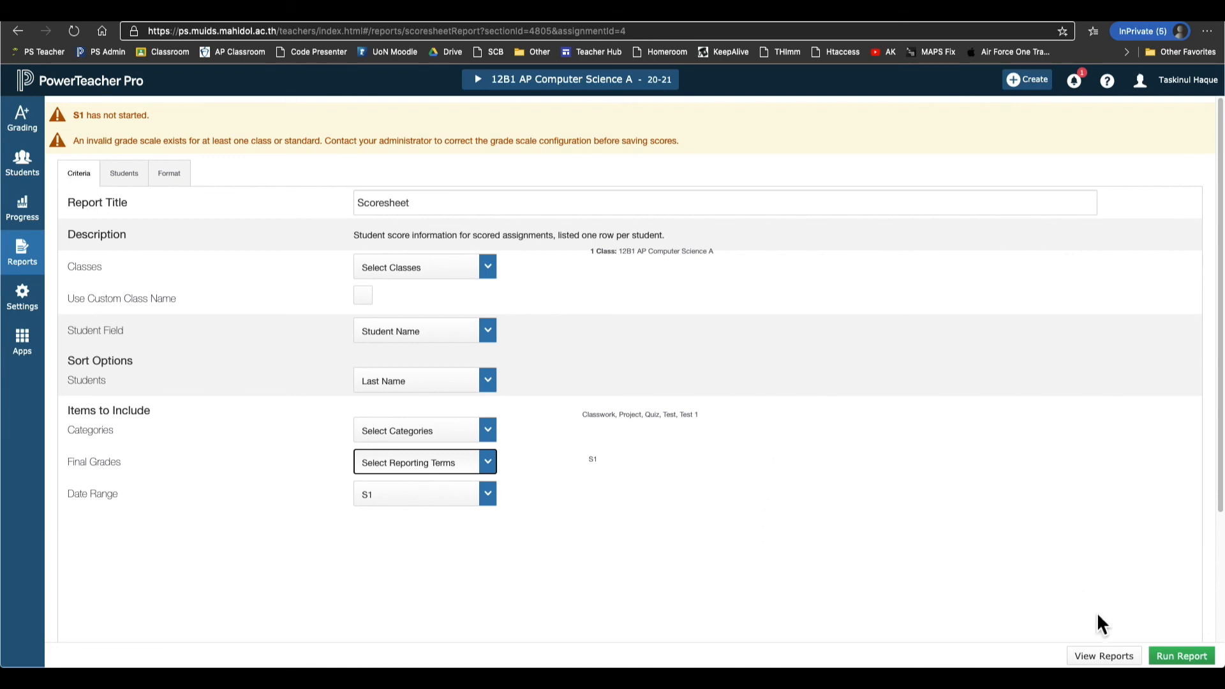
# Run the Scoresheet report and download scoresheetReport.pdf from the Report Queue.
pyautogui.click(1186, 661)
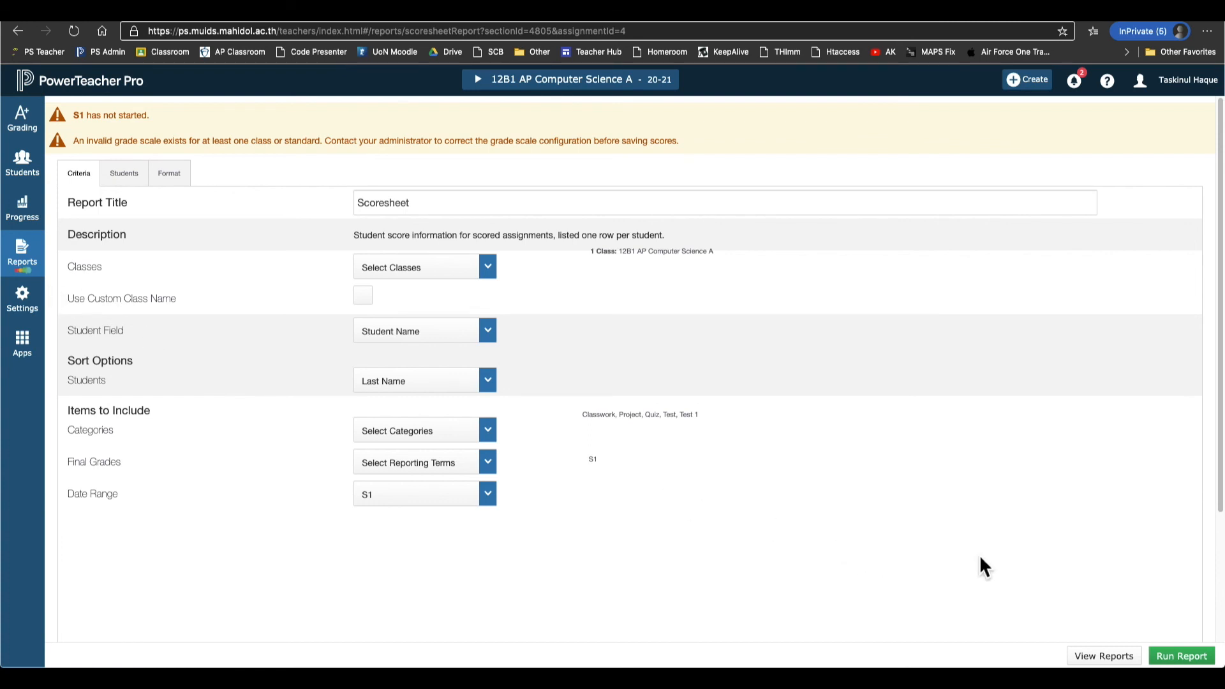
pyautogui.click(1110, 658)
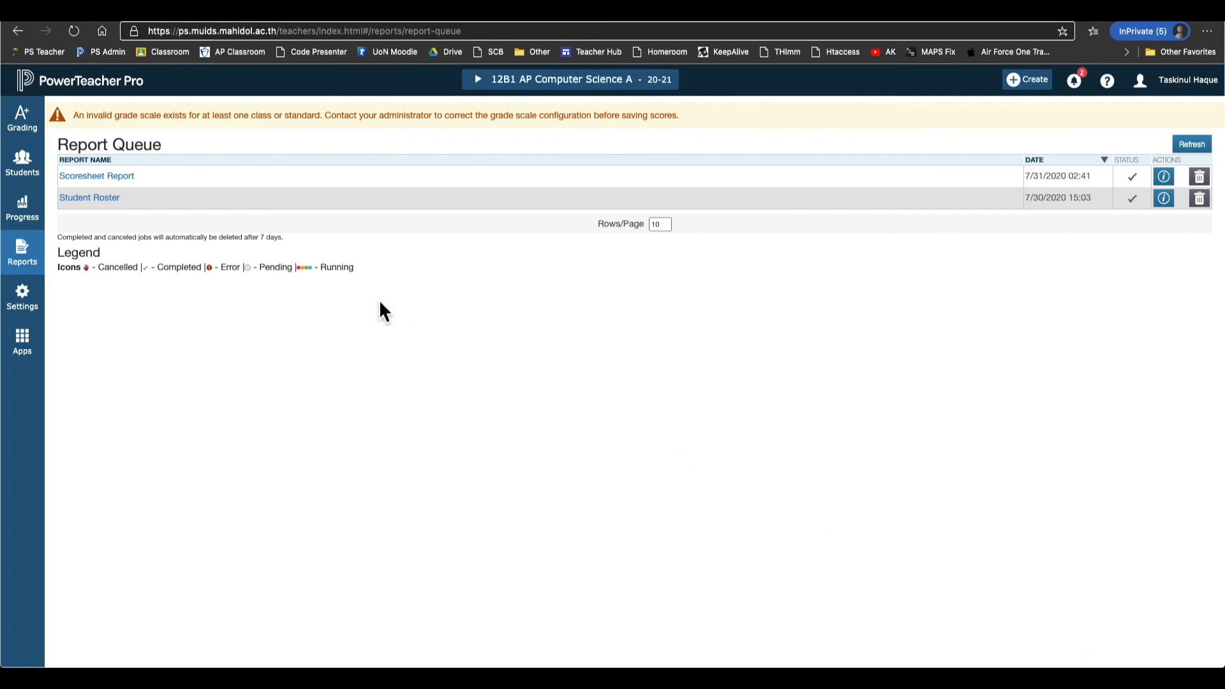
pyautogui.click(119, 182)
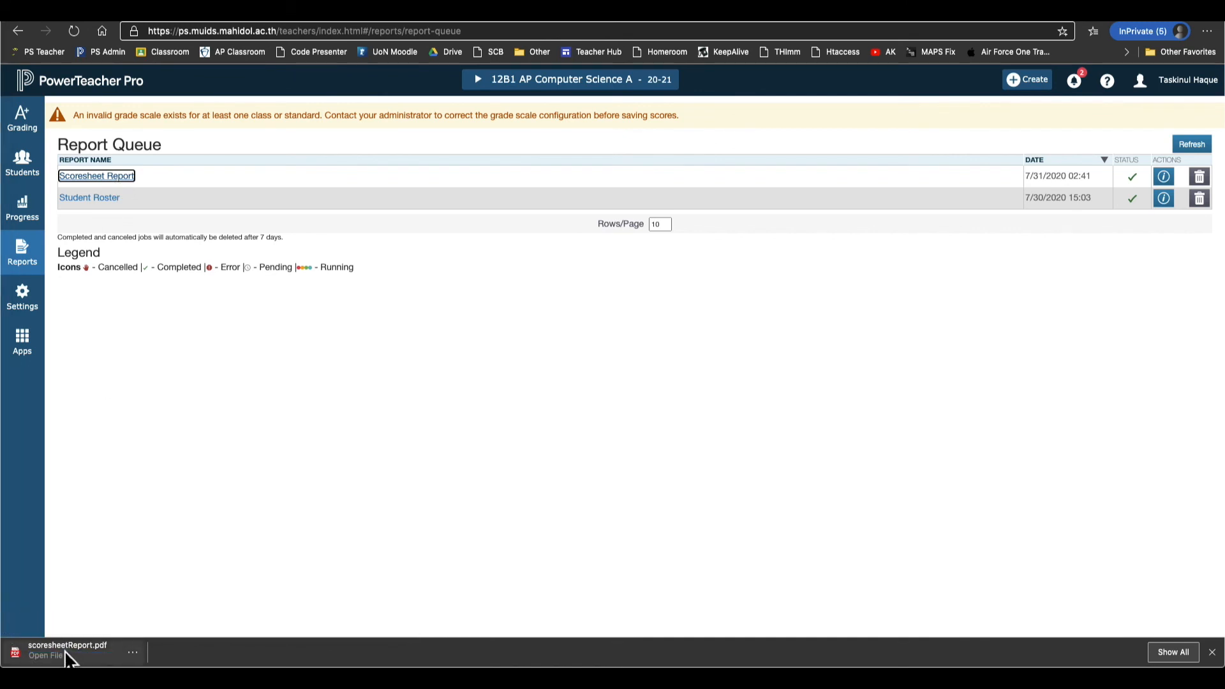
pyautogui.click(71, 661)
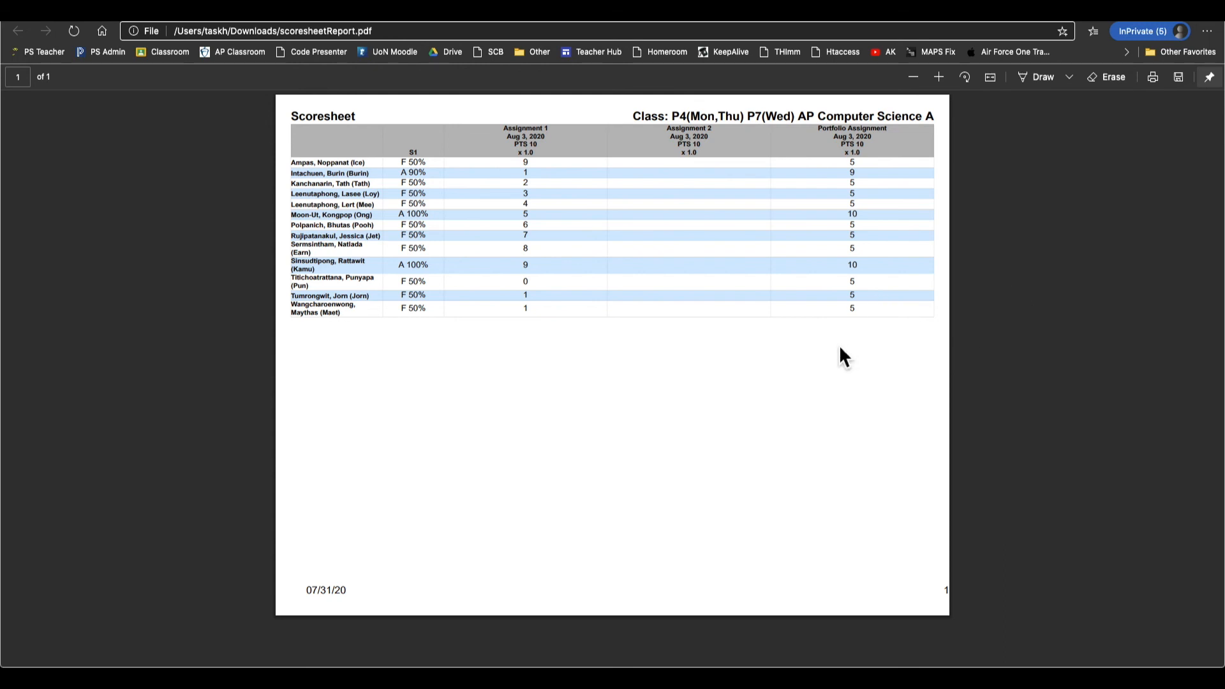
pyautogui.press('super+w')
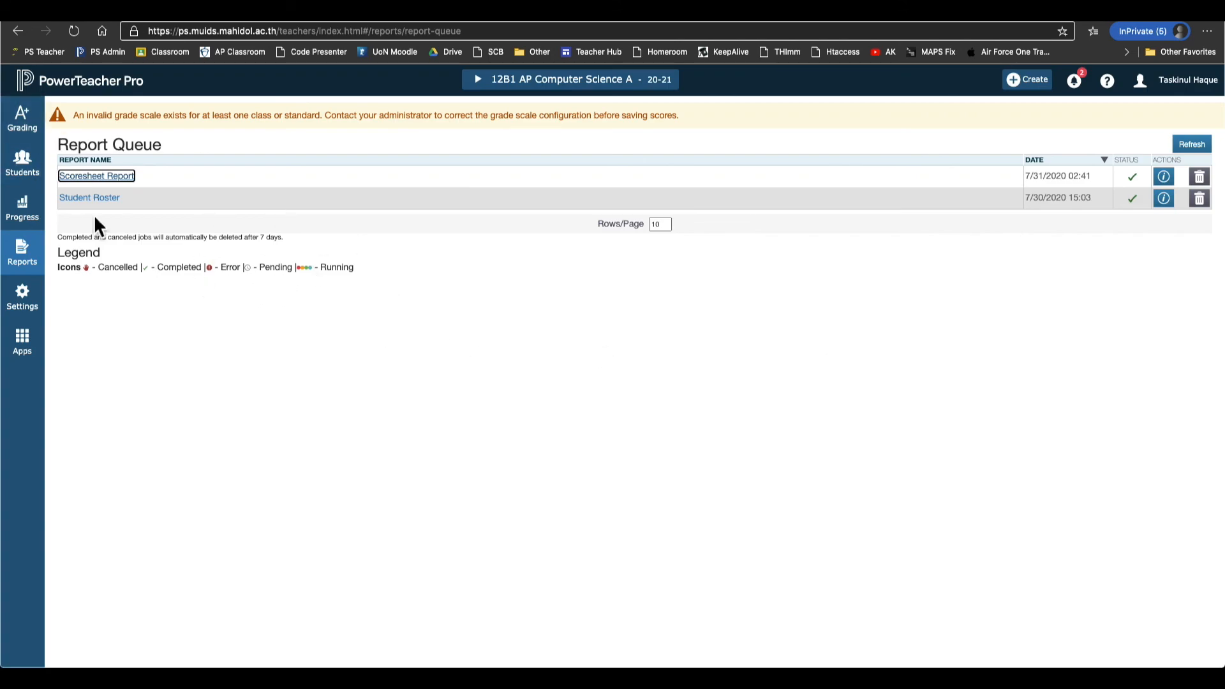
# Open Traditional Grades Progress for AP Computer Science A S1 and briefly select its class heading.
pyautogui.click(45, 217)
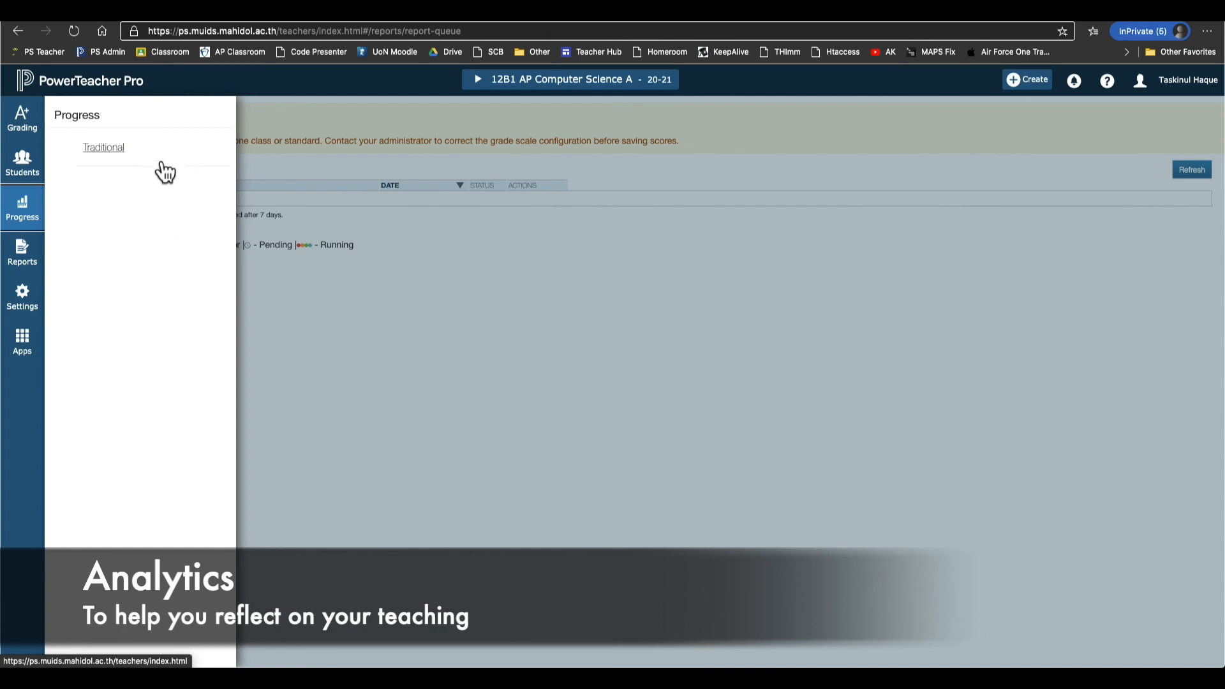
pyautogui.click(127, 153)
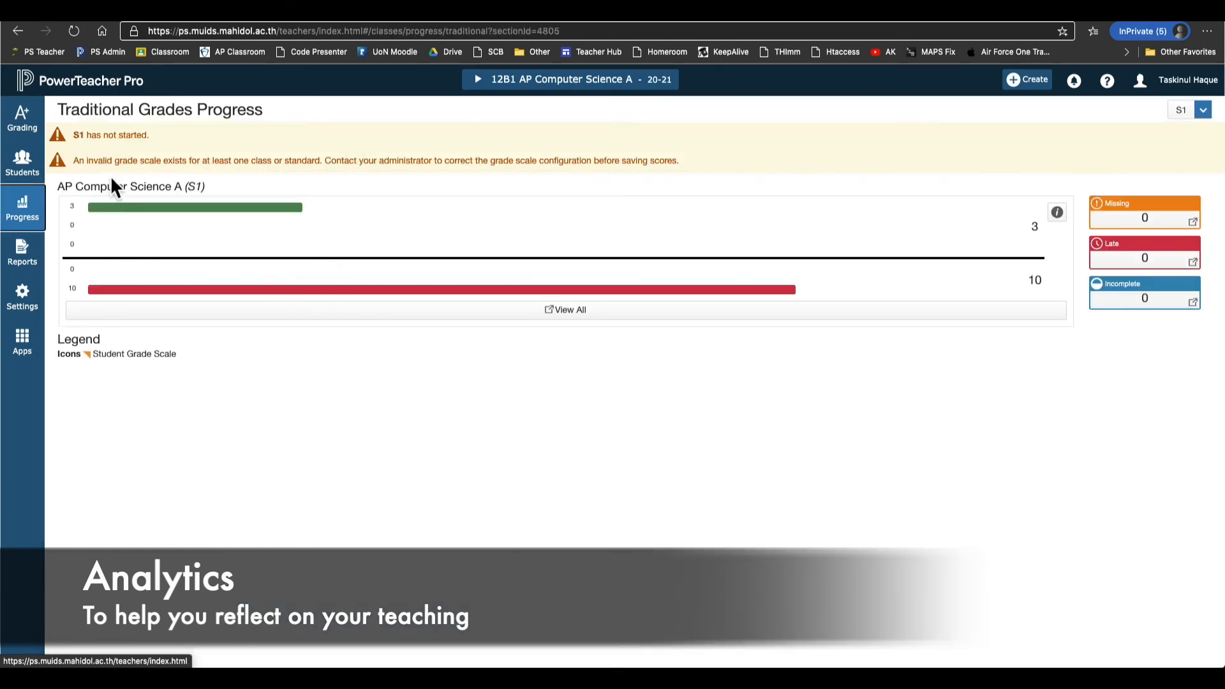
pyautogui.doubleClick(99, 190)
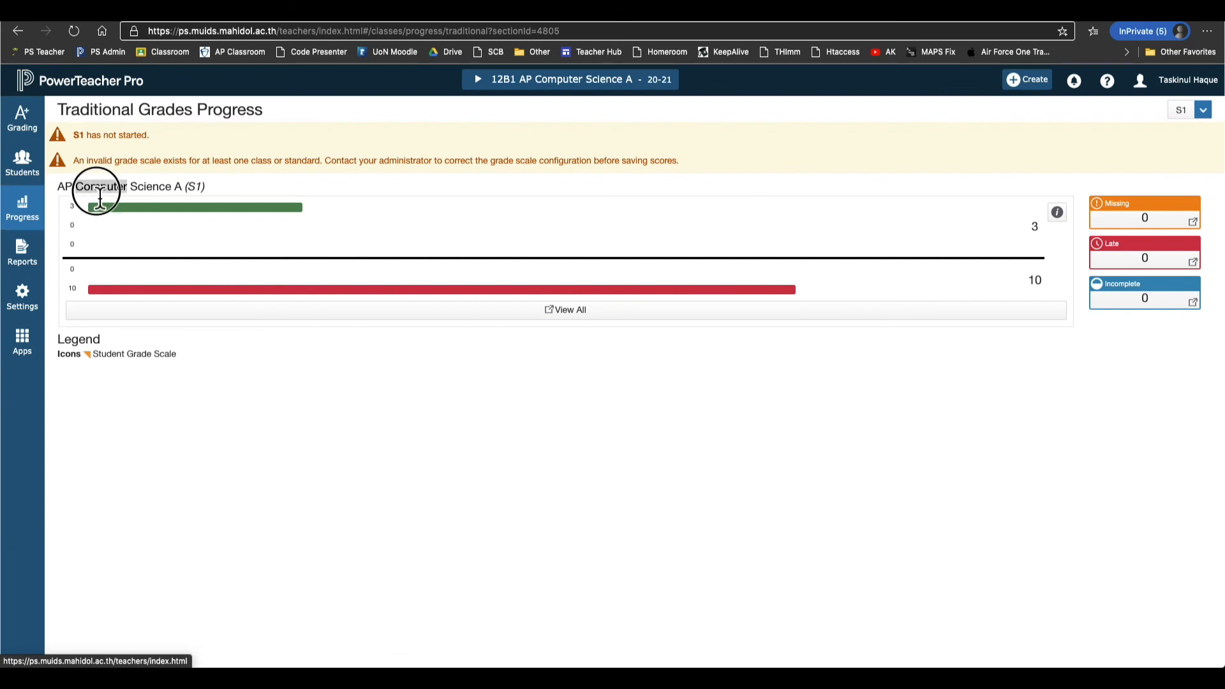
pyautogui.click(100, 190)
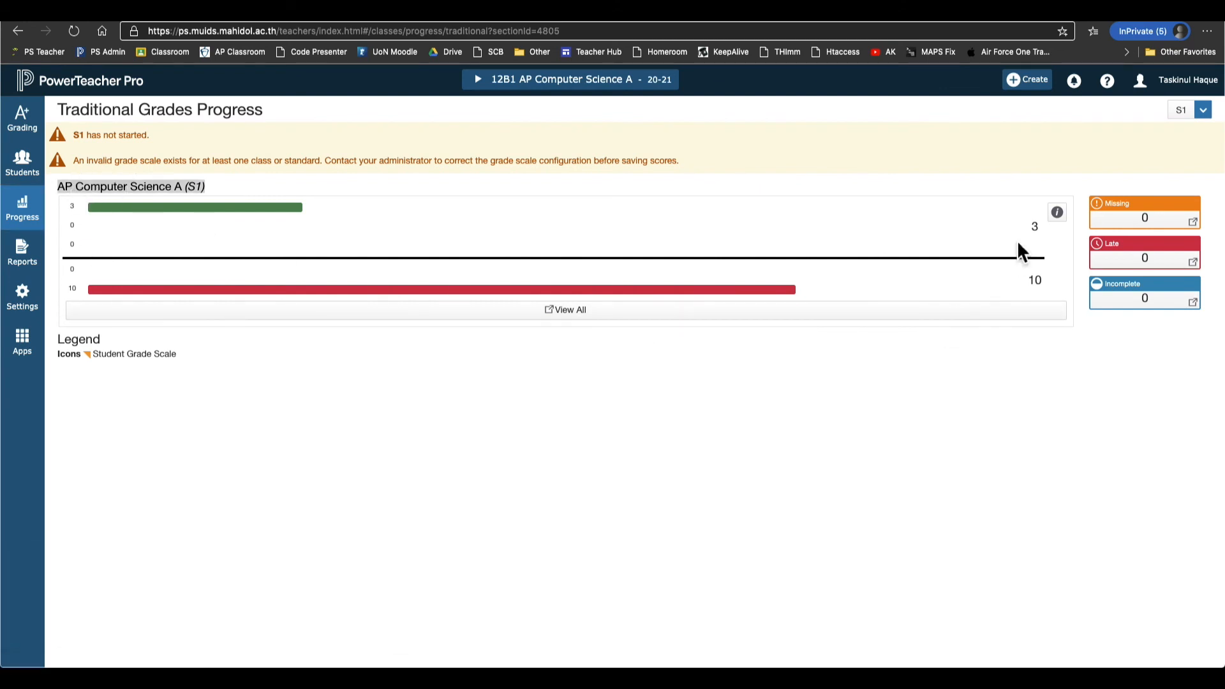
pyautogui.click(1034, 231)
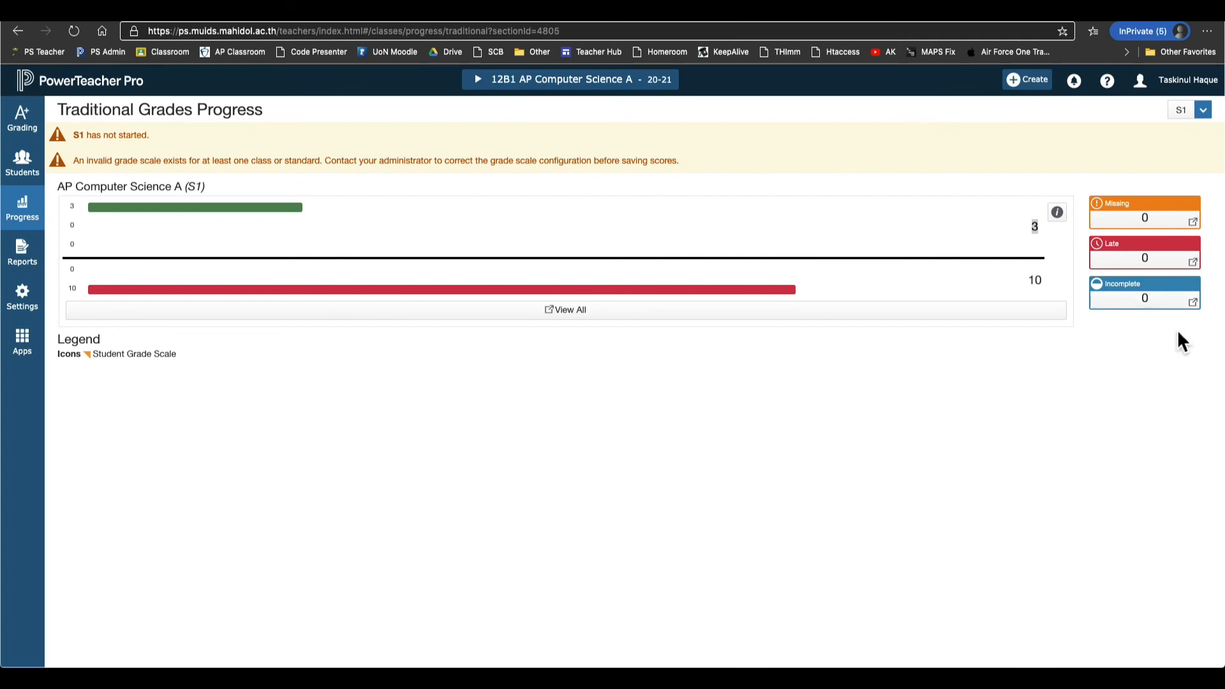
# Change the view size to Medium, then to Large, from the account menu.
pyautogui.moveTo(1215, 365); pyautogui.dragTo(625, 375)
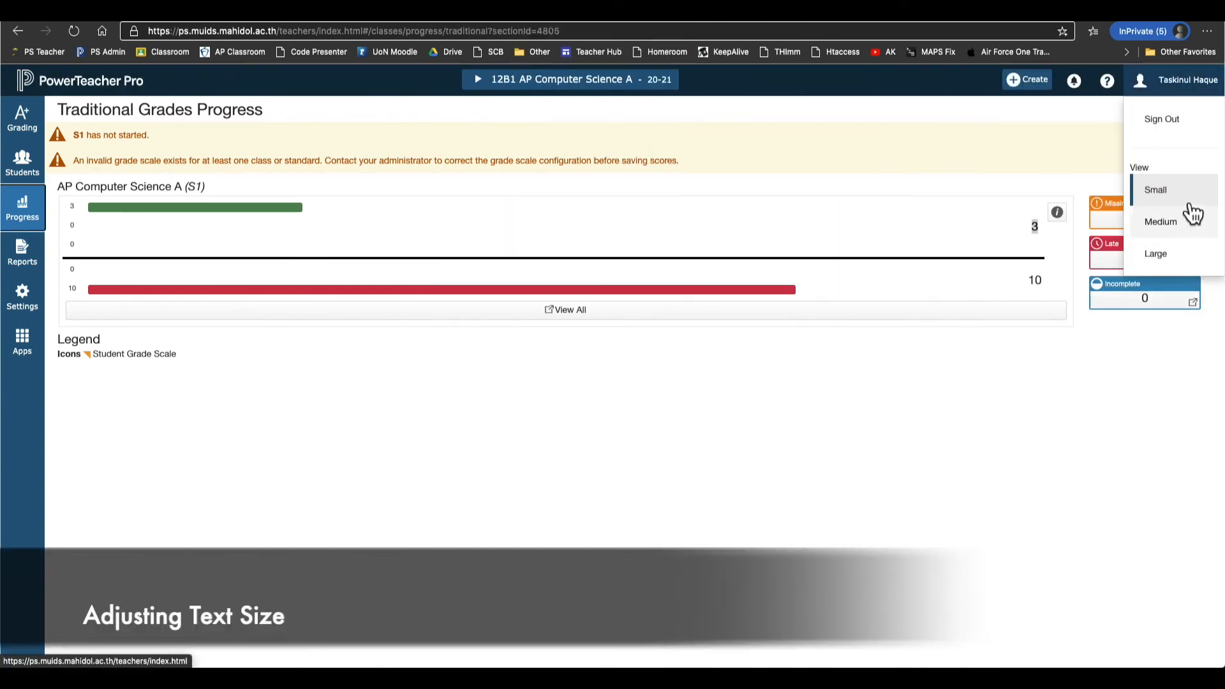
pyautogui.click(1193, 94)
pyautogui.click(1195, 95)
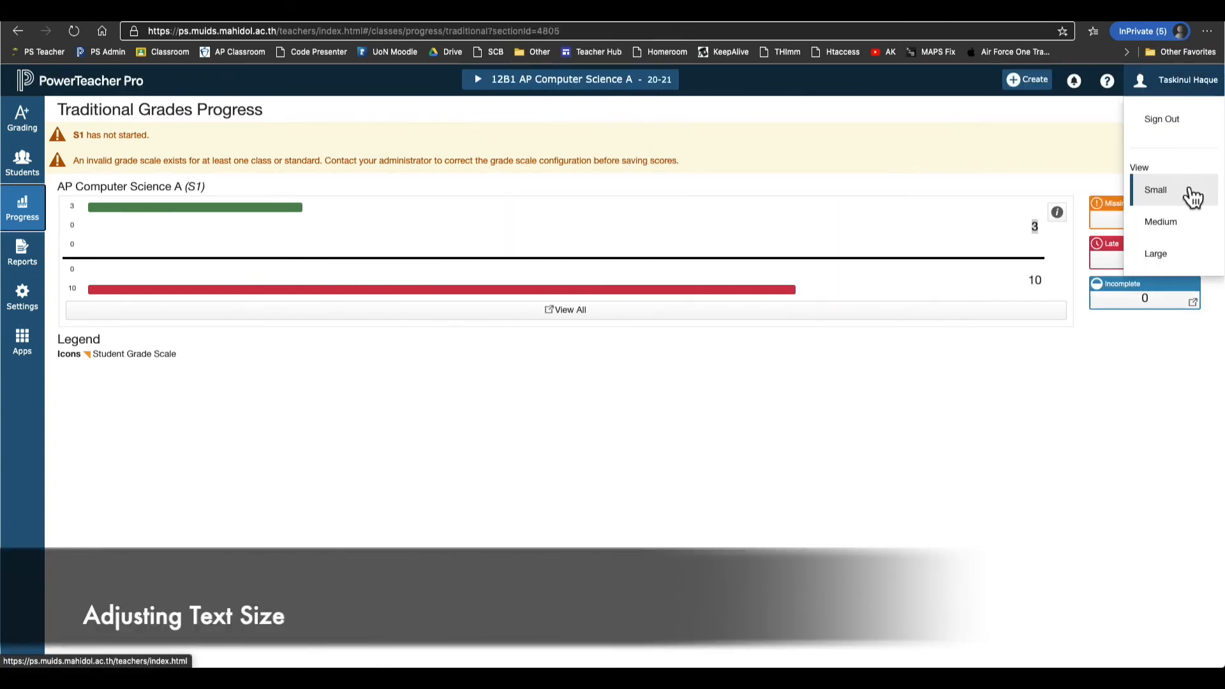
pyautogui.click(1188, 230)
pyautogui.click(1179, 90)
pyautogui.click(1182, 261)
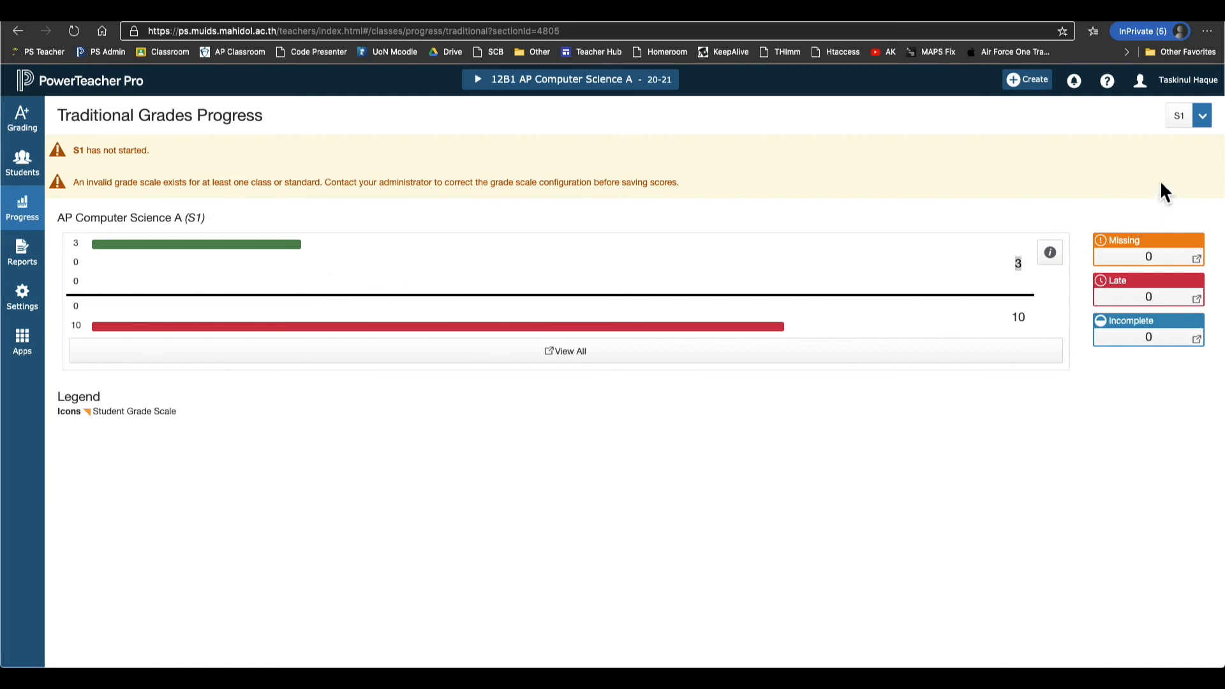
pyautogui.click(1190, 89)
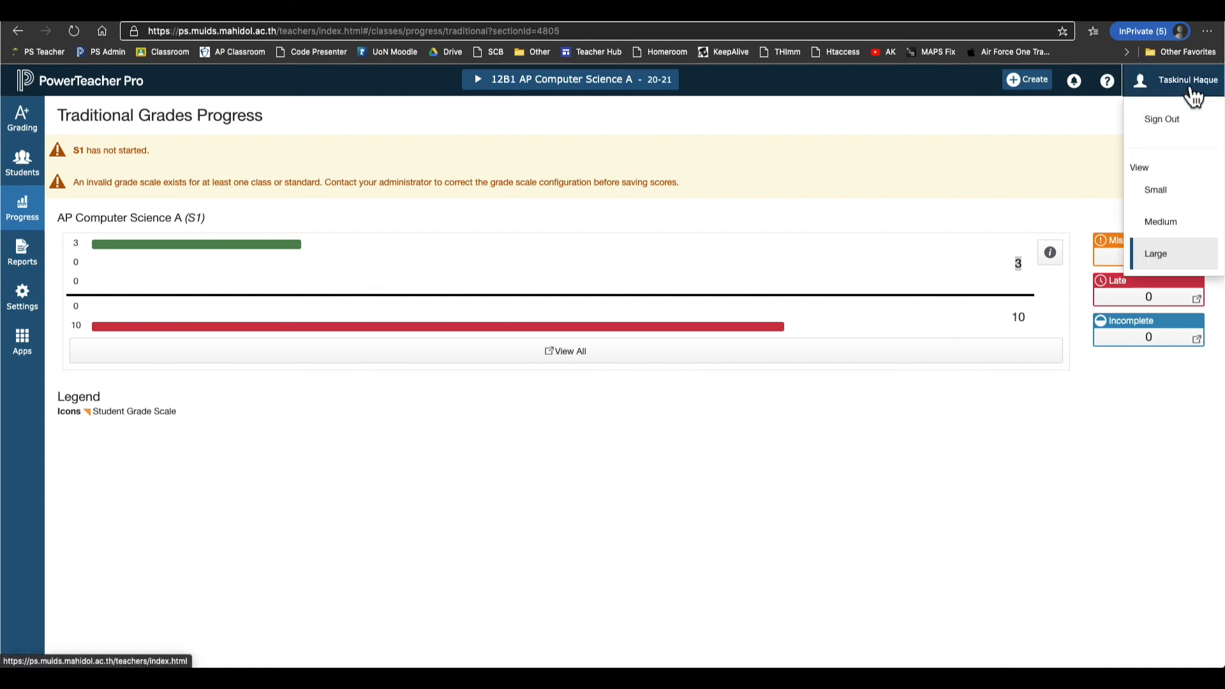
# Sign out of PowerTeacher Pro, landing on the PowerSchool Teacher Sign In page.
pyautogui.click(1189, 137)
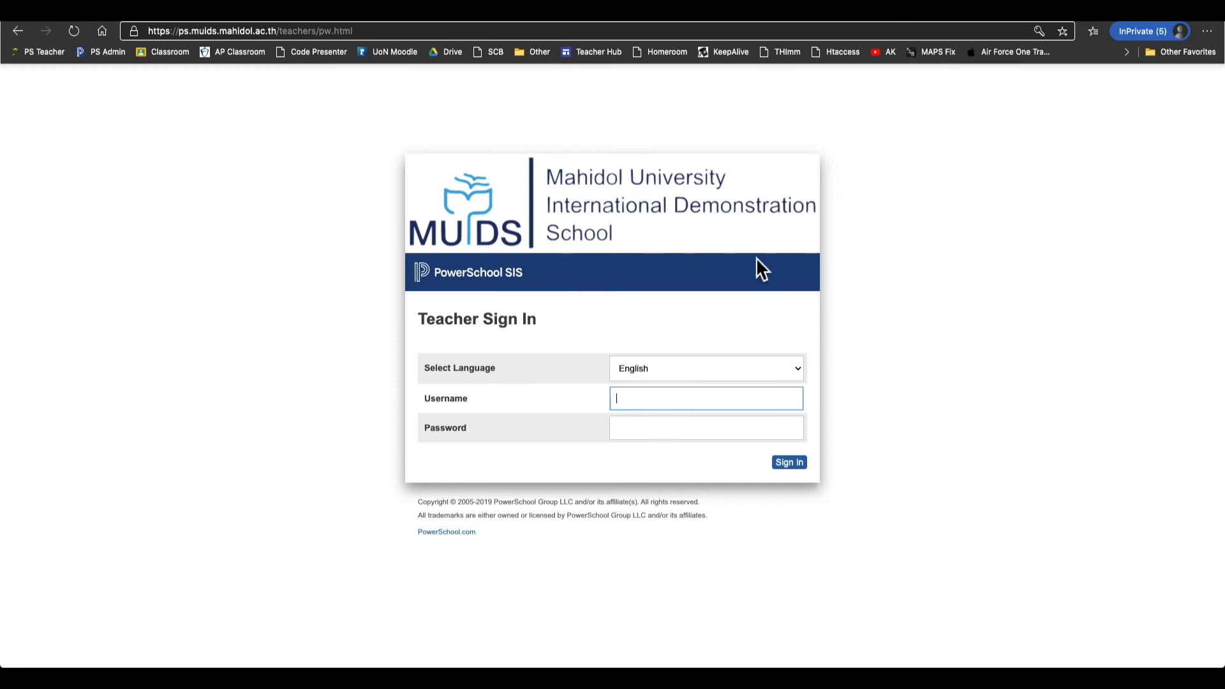
pyautogui.click(966, 455)
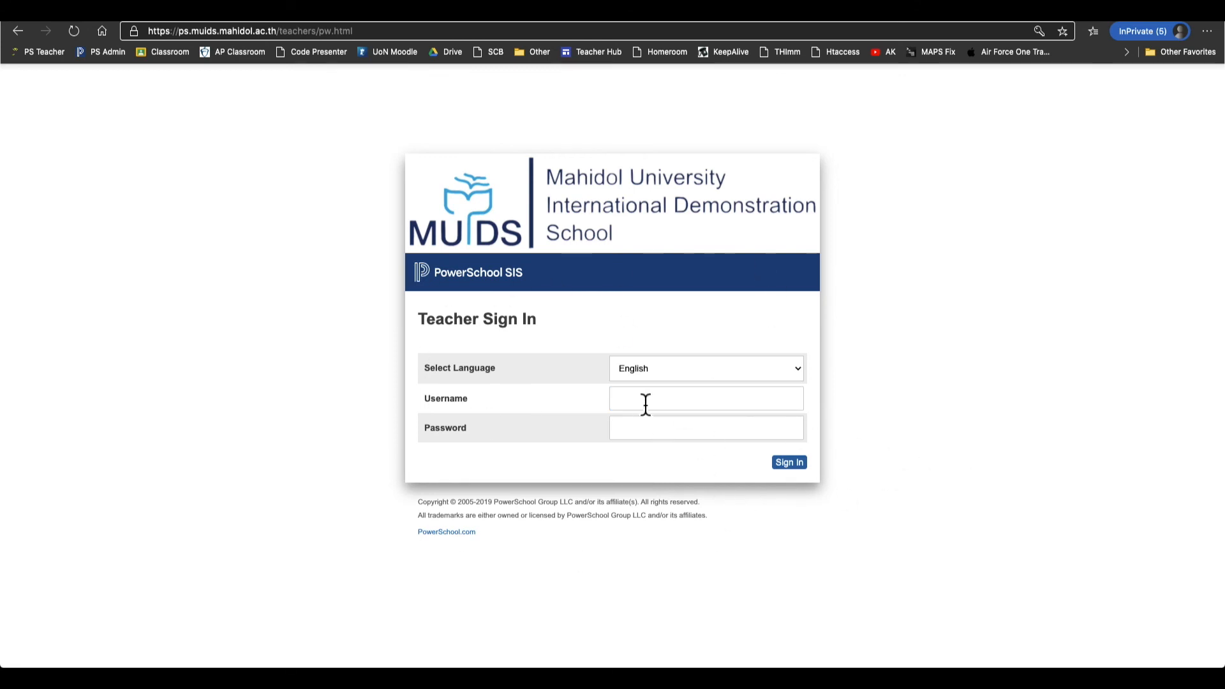